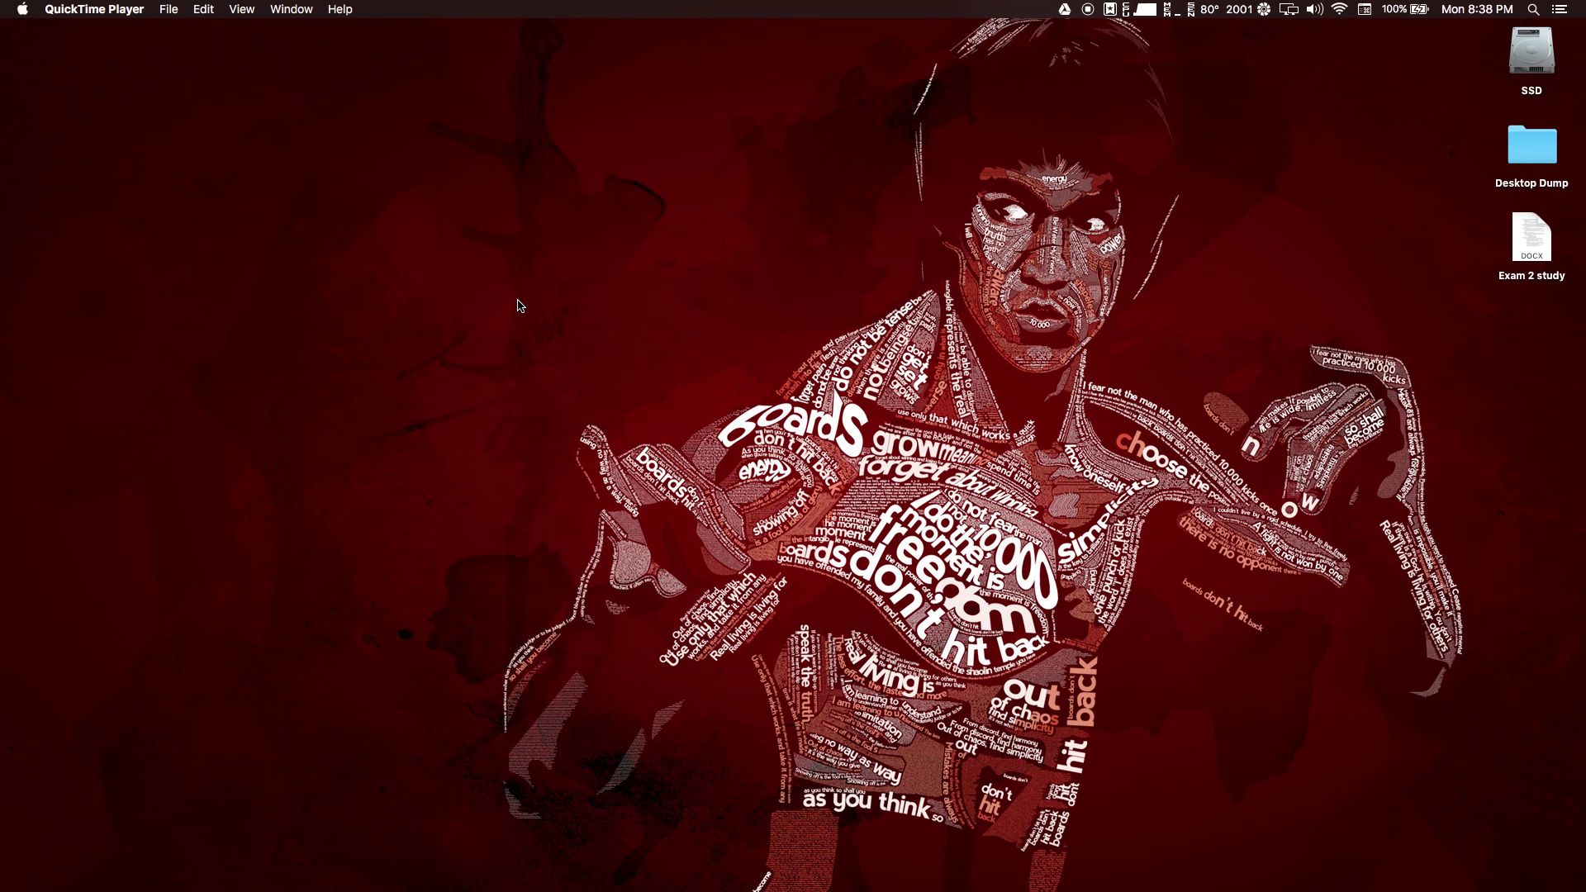
Launch Anki, open the first profile in the list and move its main window away from the screen corner.
{"action": "key", "text": "super+space"}
{"action": "type", "text": "anki"}
{"action": "key", "text": "Return"}
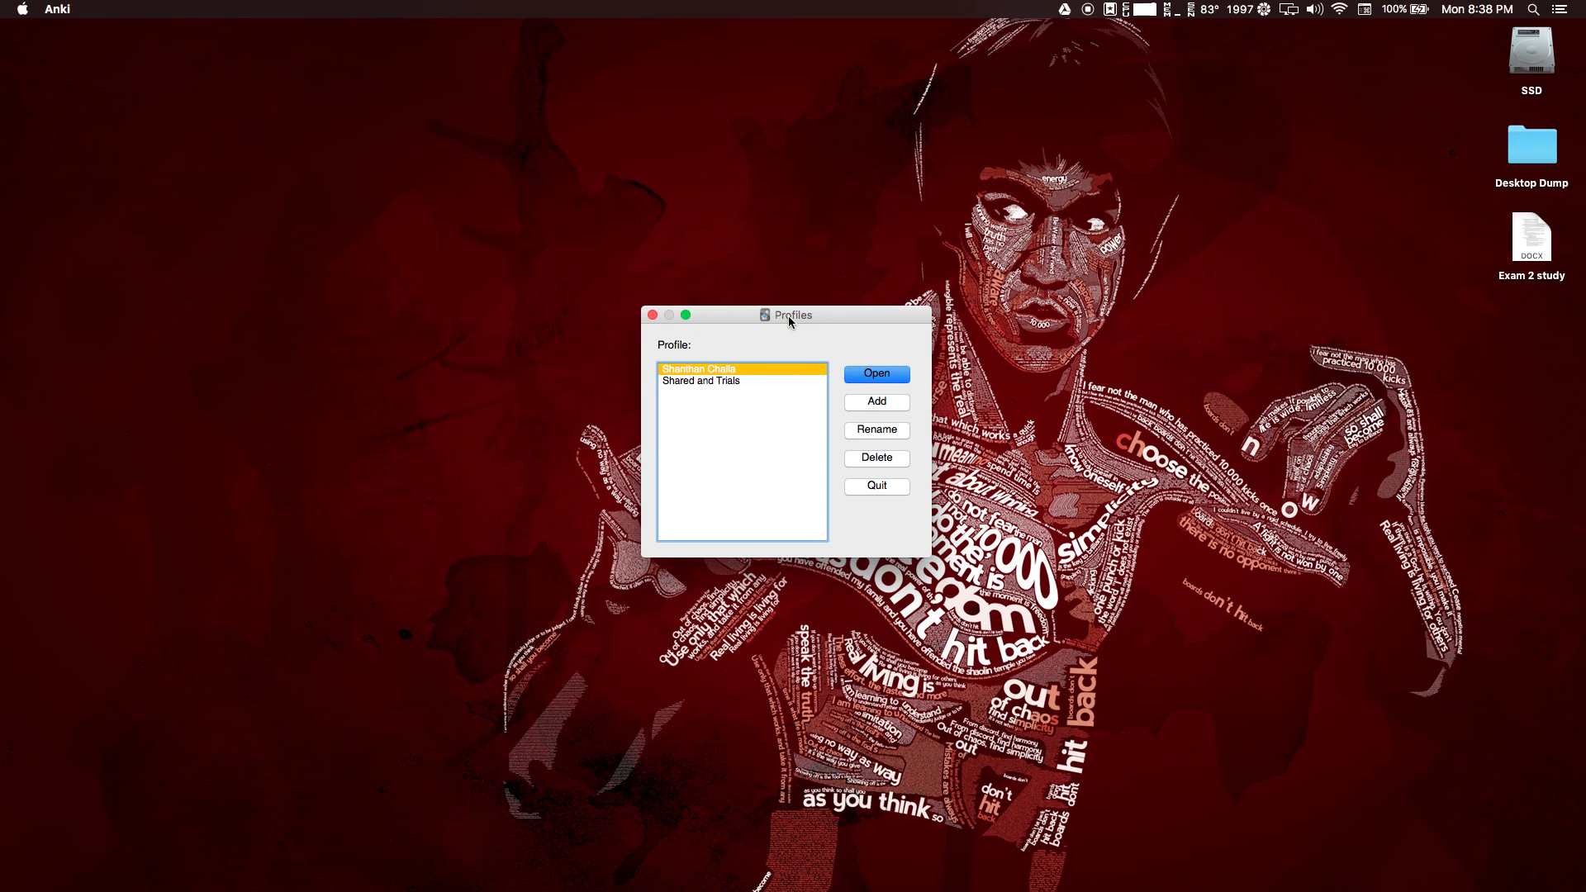
{"action": "left_click_drag", "start_coordinate": [788, 315], "coordinate": [685, 173]}
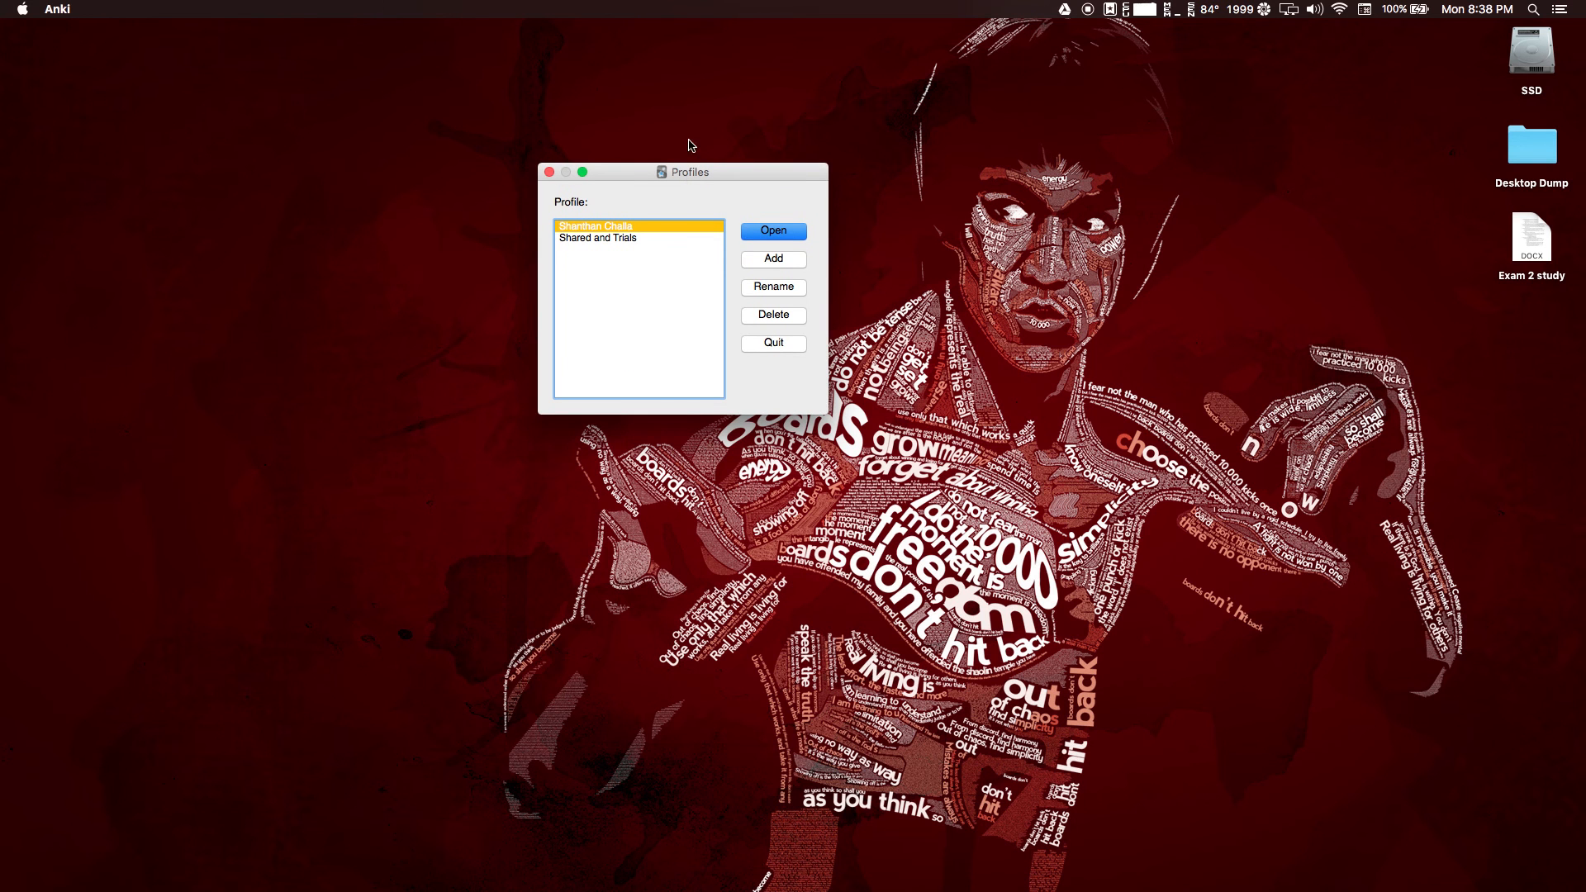
{"action": "left_click", "coordinate": [765, 235]}
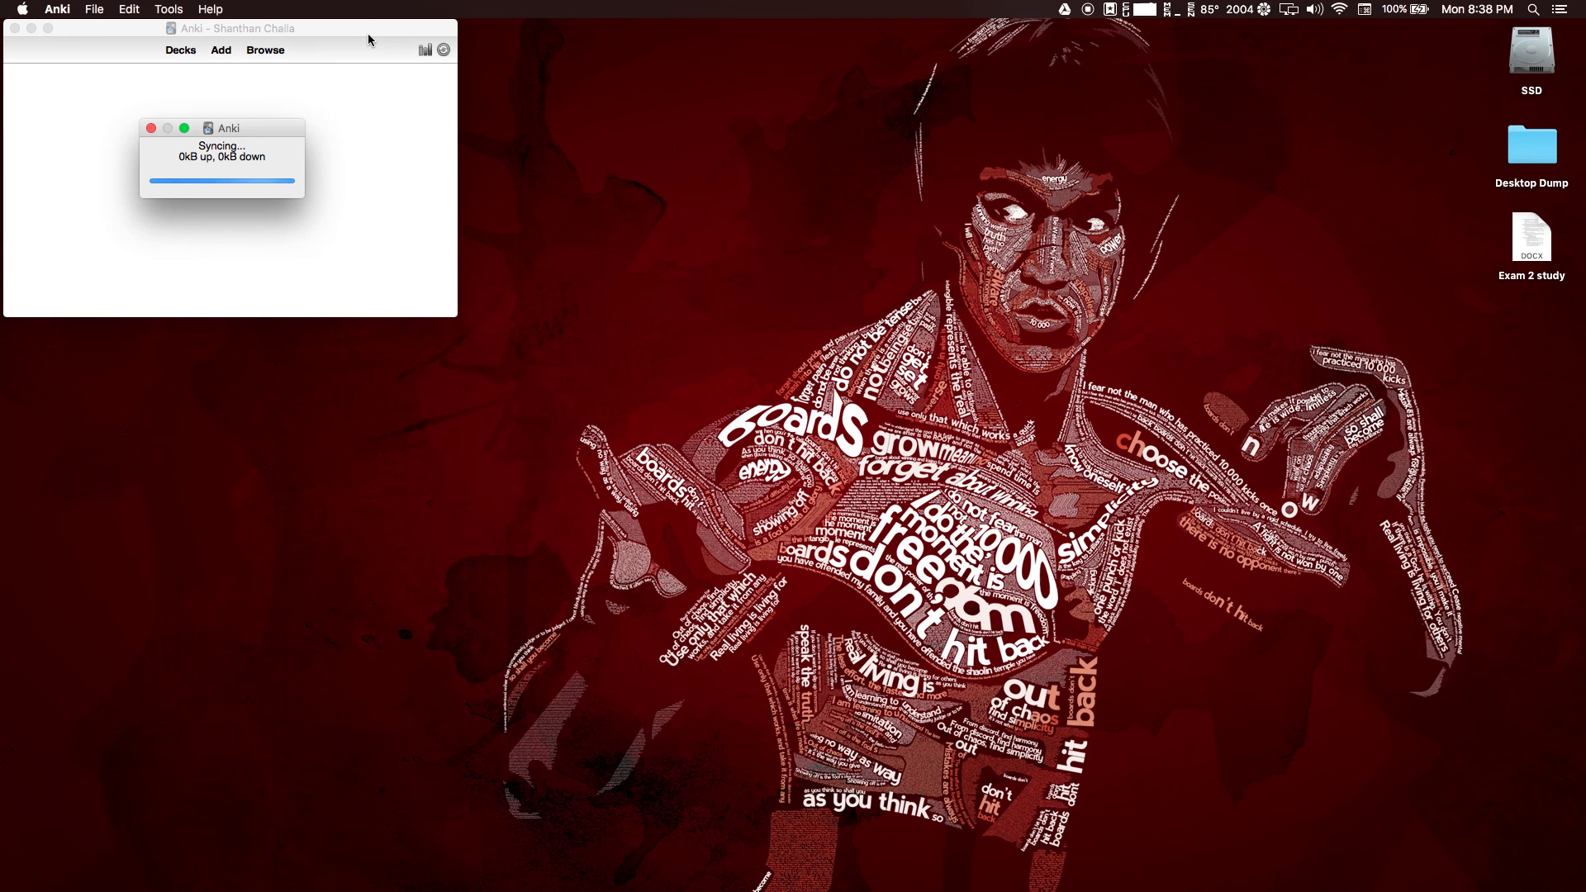
{"action": "left_click_drag", "start_coordinate": [369, 33], "coordinate": [628, 152]}
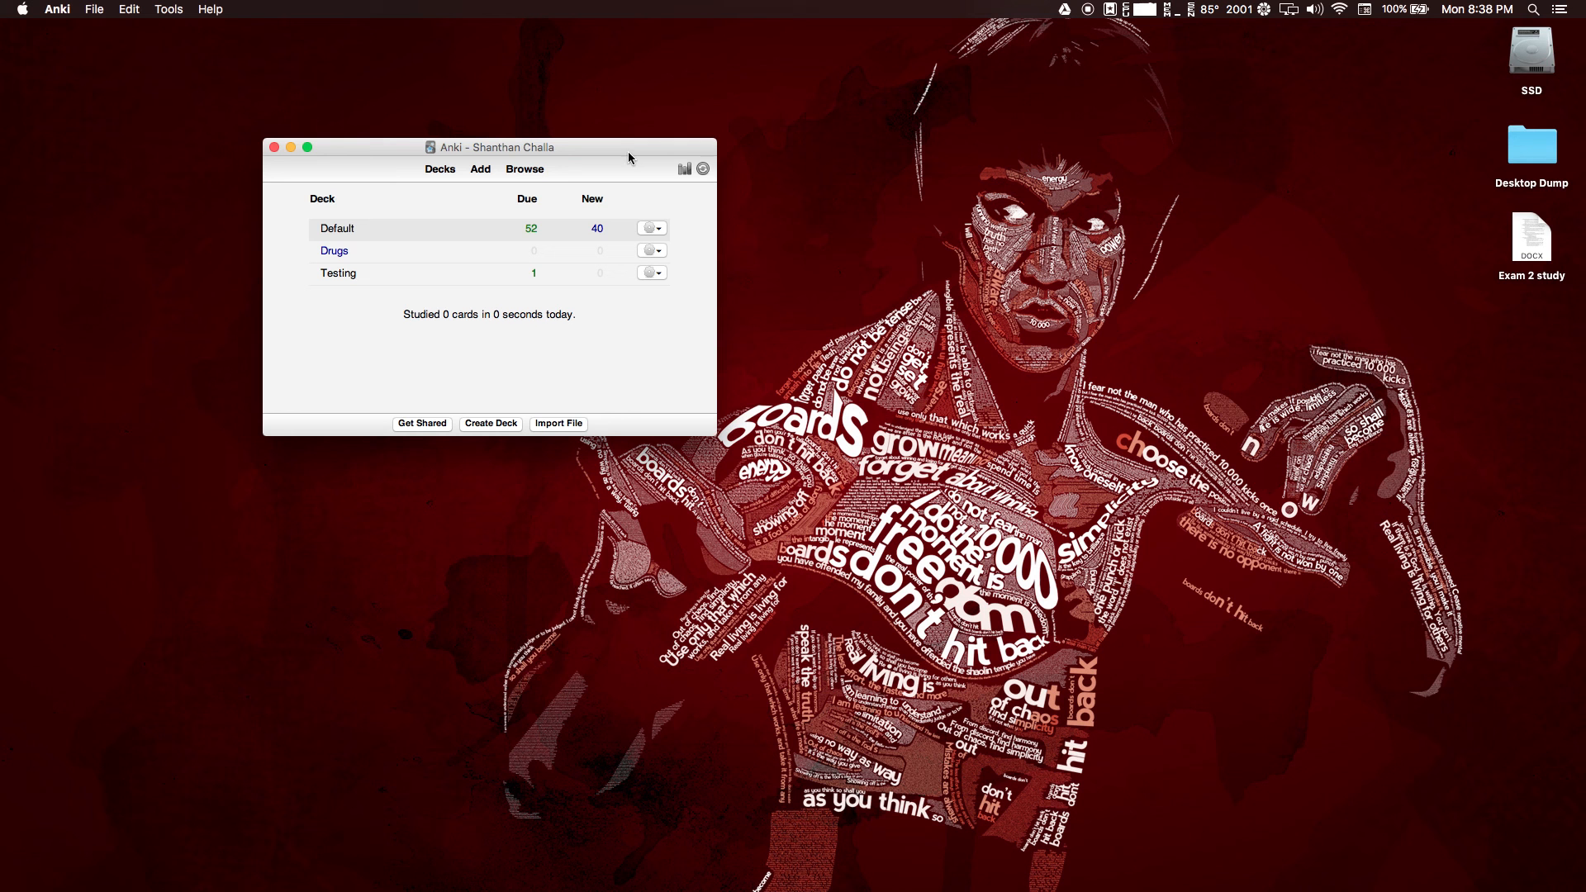
Switch to the "Shared and Trials" profile.
{"action": "left_click", "coordinate": [101, 8]}
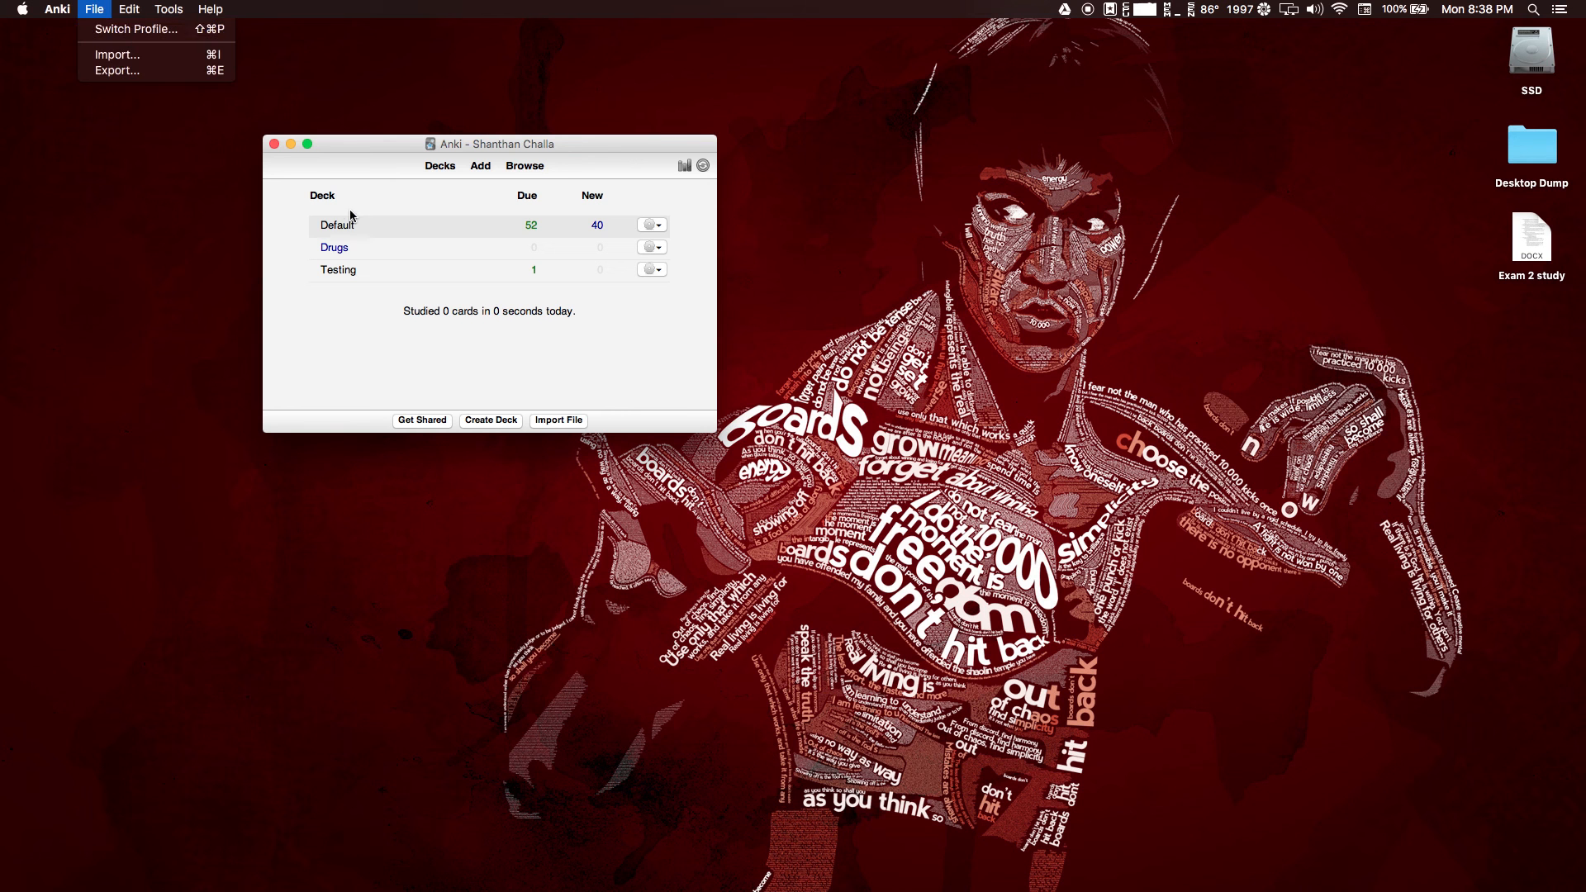
{"action": "left_click", "coordinate": [319, 395]}
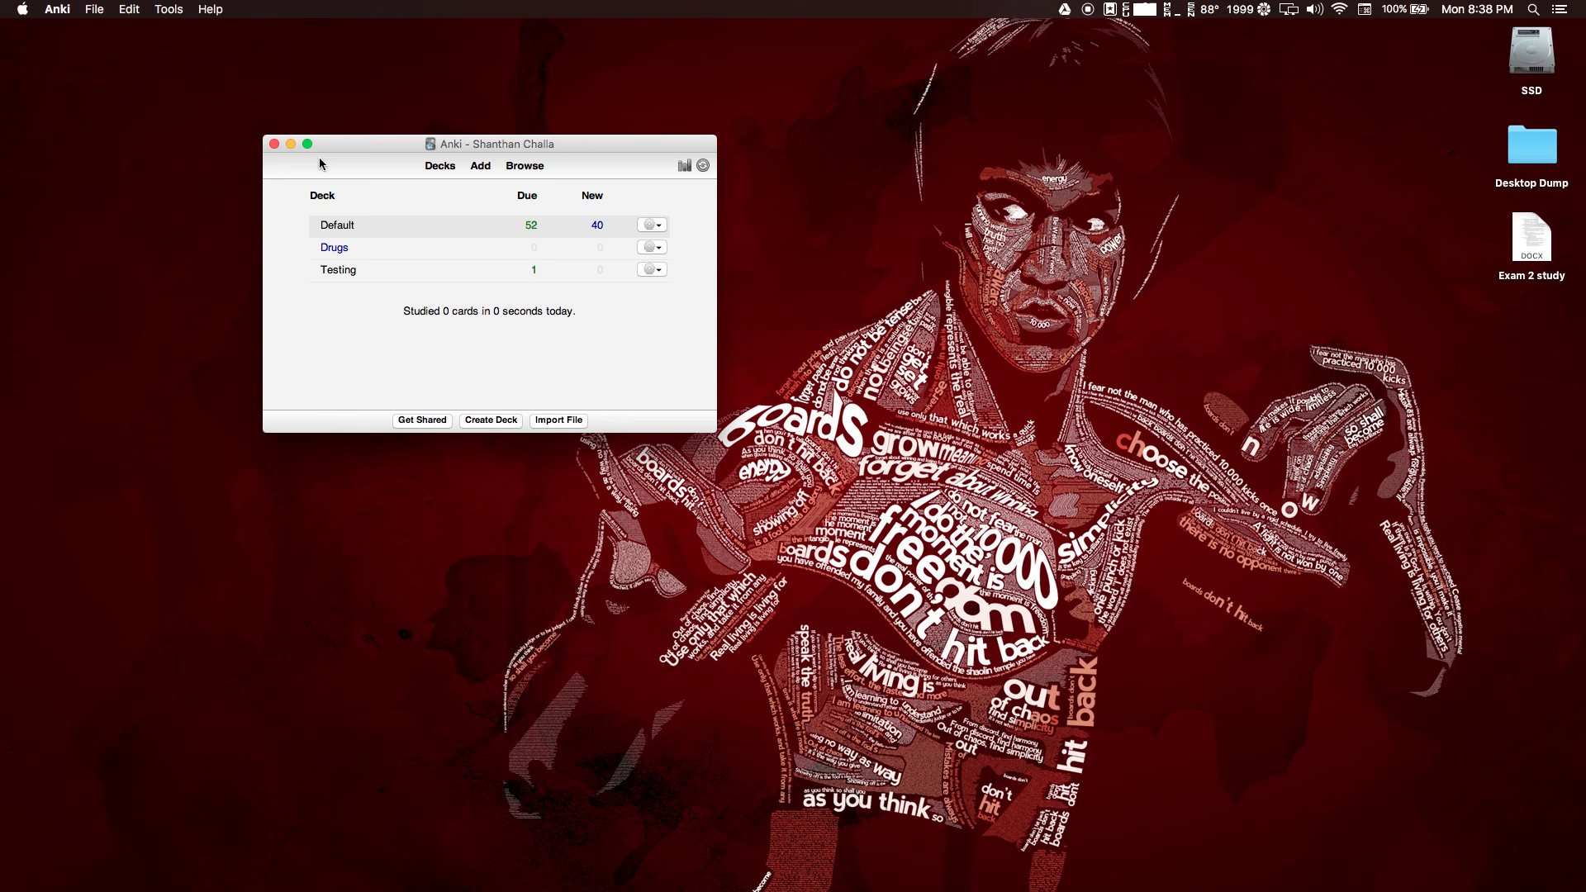
{"action": "left_click", "coordinate": [94, 9]}
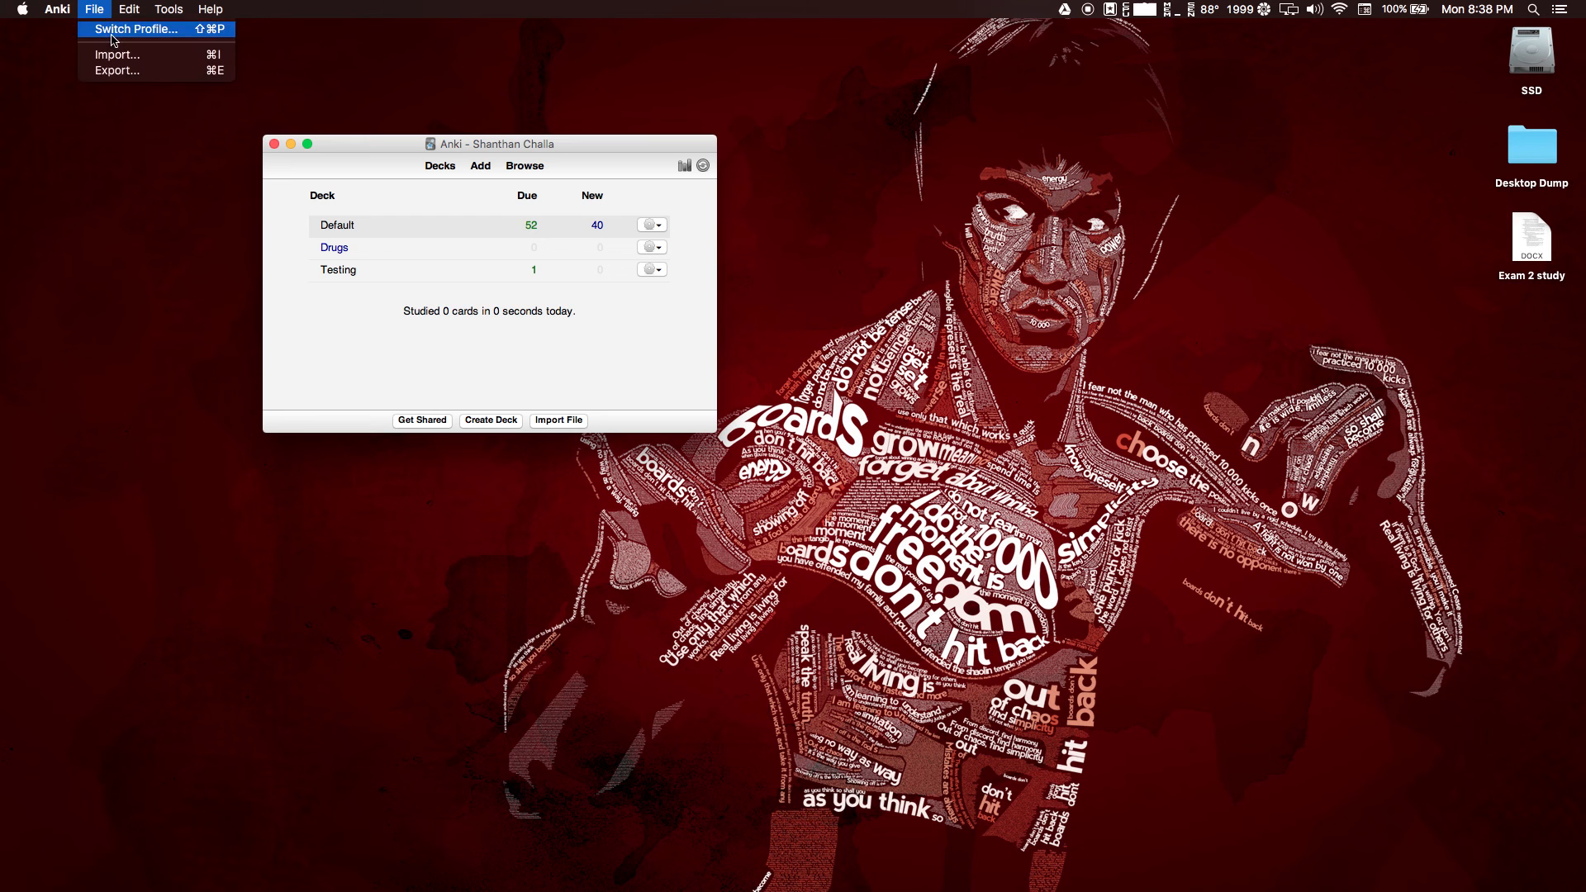
{"action": "left_click", "coordinate": [114, 32]}
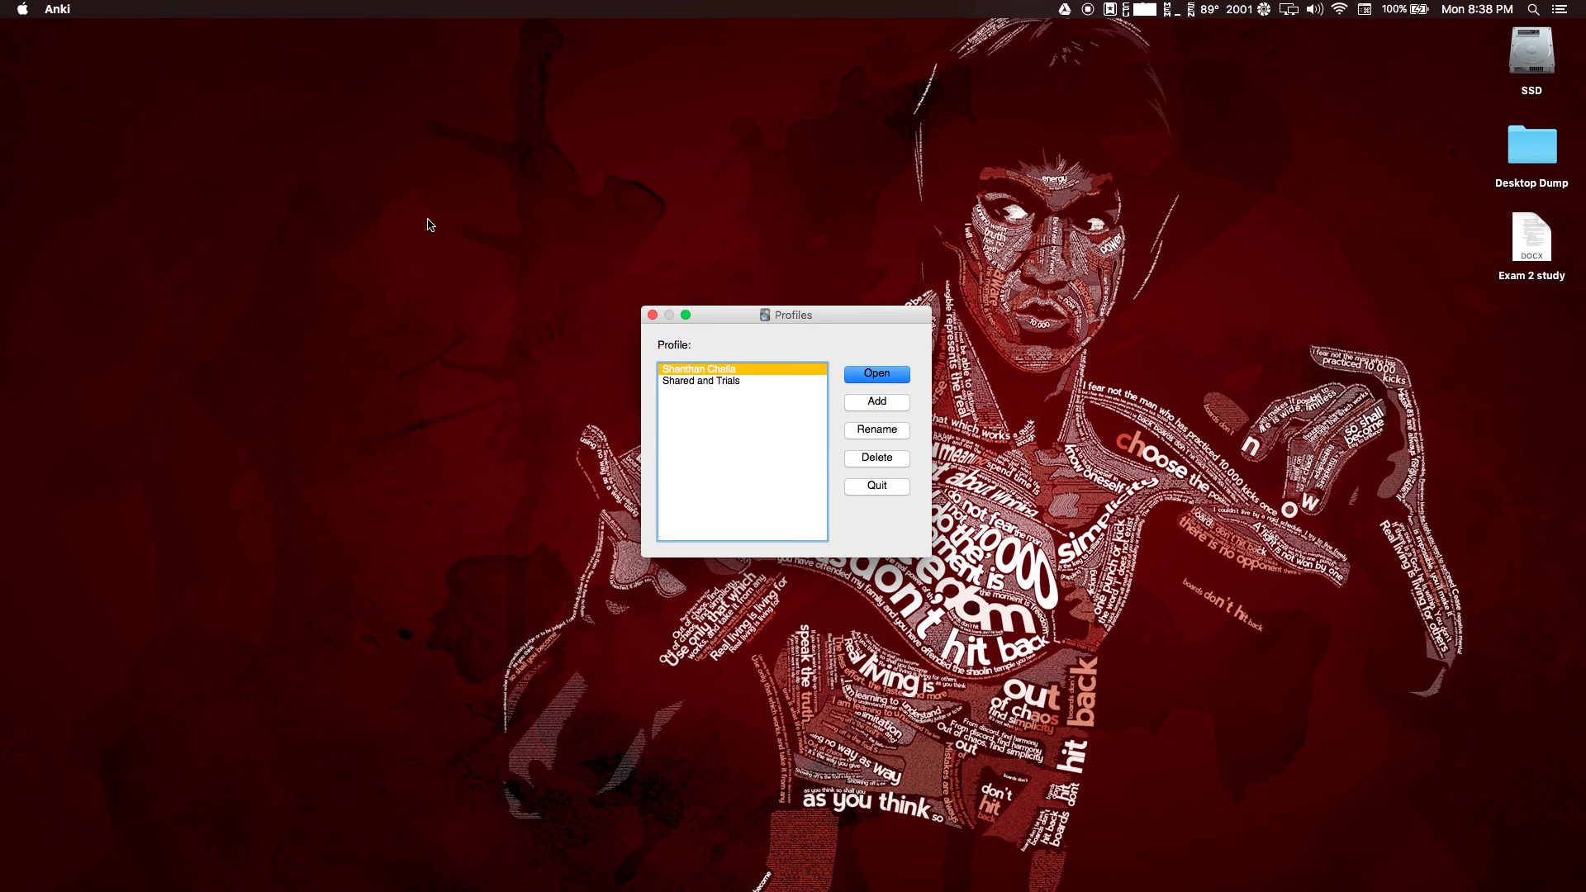
{"action": "left_click", "coordinate": [666, 383]}
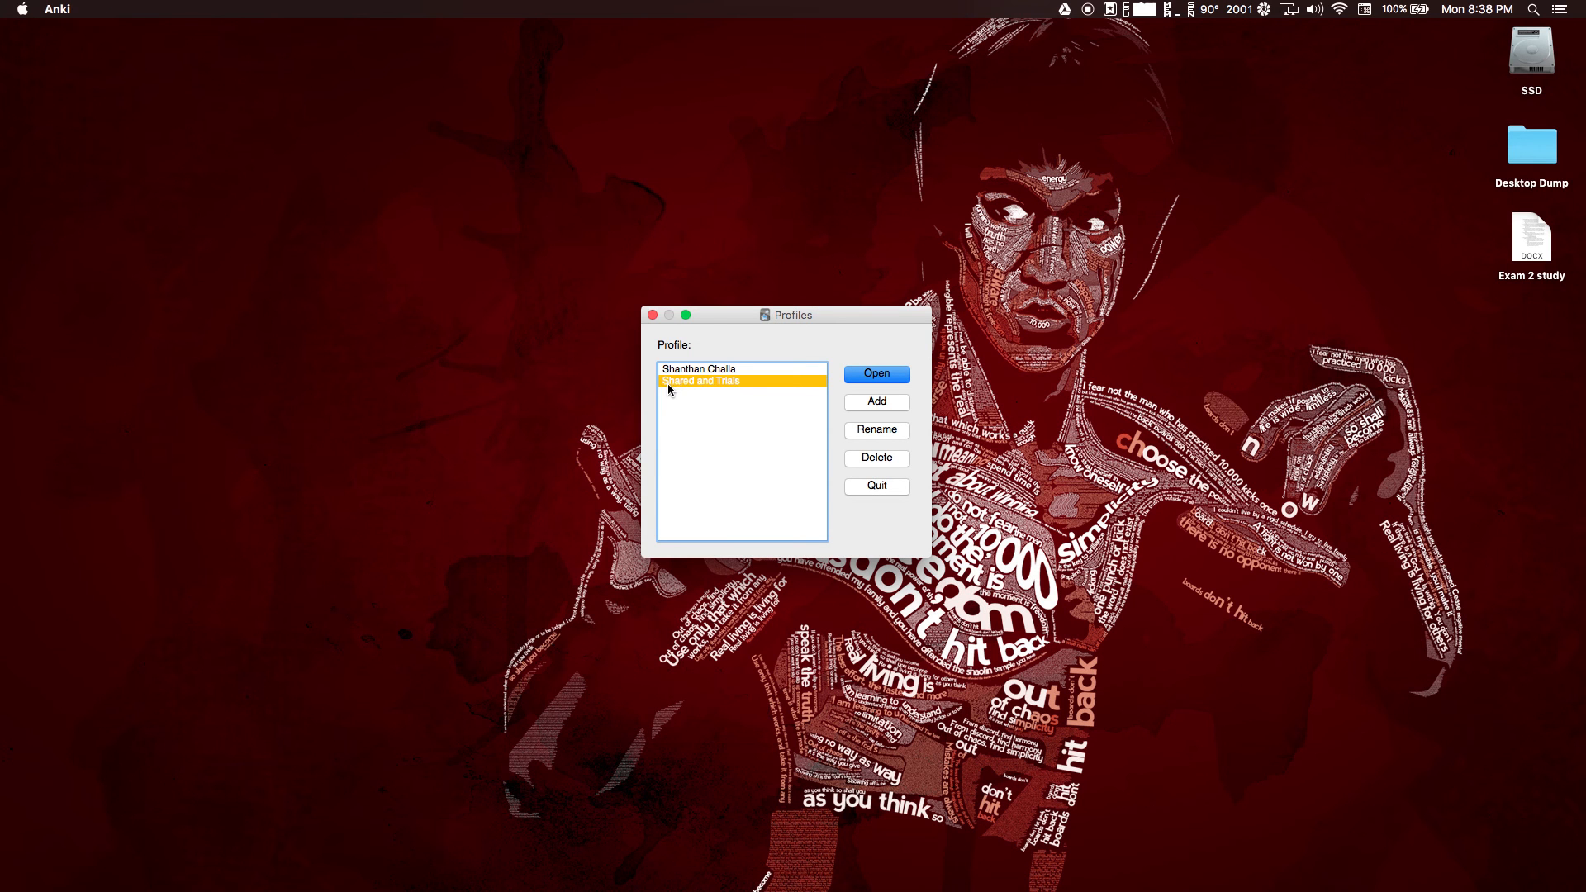
{"action": "left_click", "coordinate": [874, 375]}
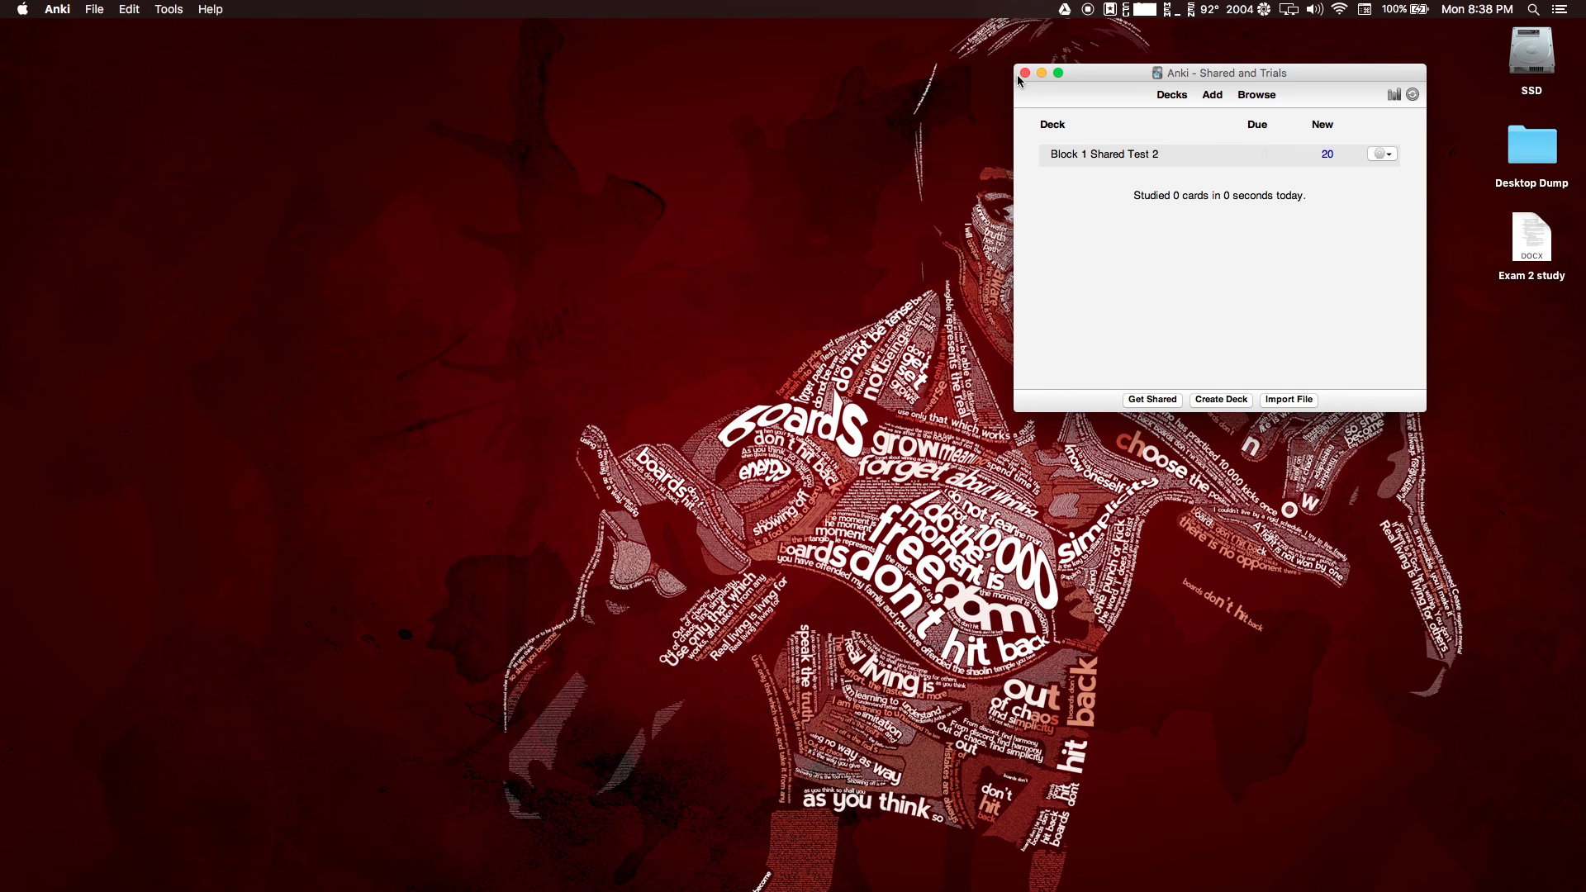
Switch back to the first profile in the profile list.
{"action": "left_click", "coordinate": [102, 9]}
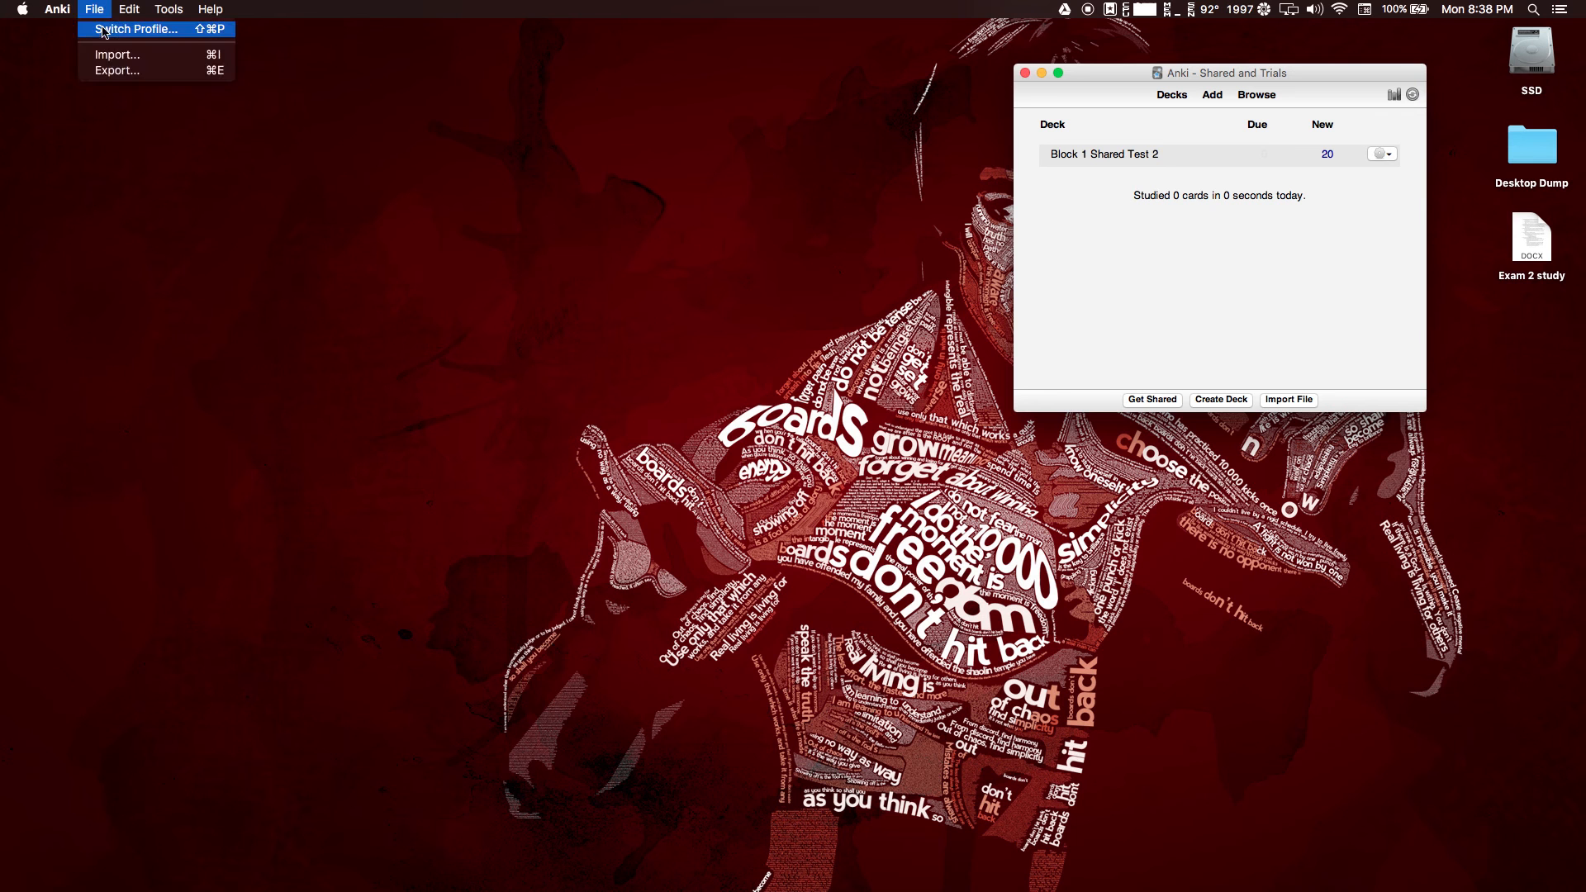
{"action": "left_click", "coordinate": [103, 30]}
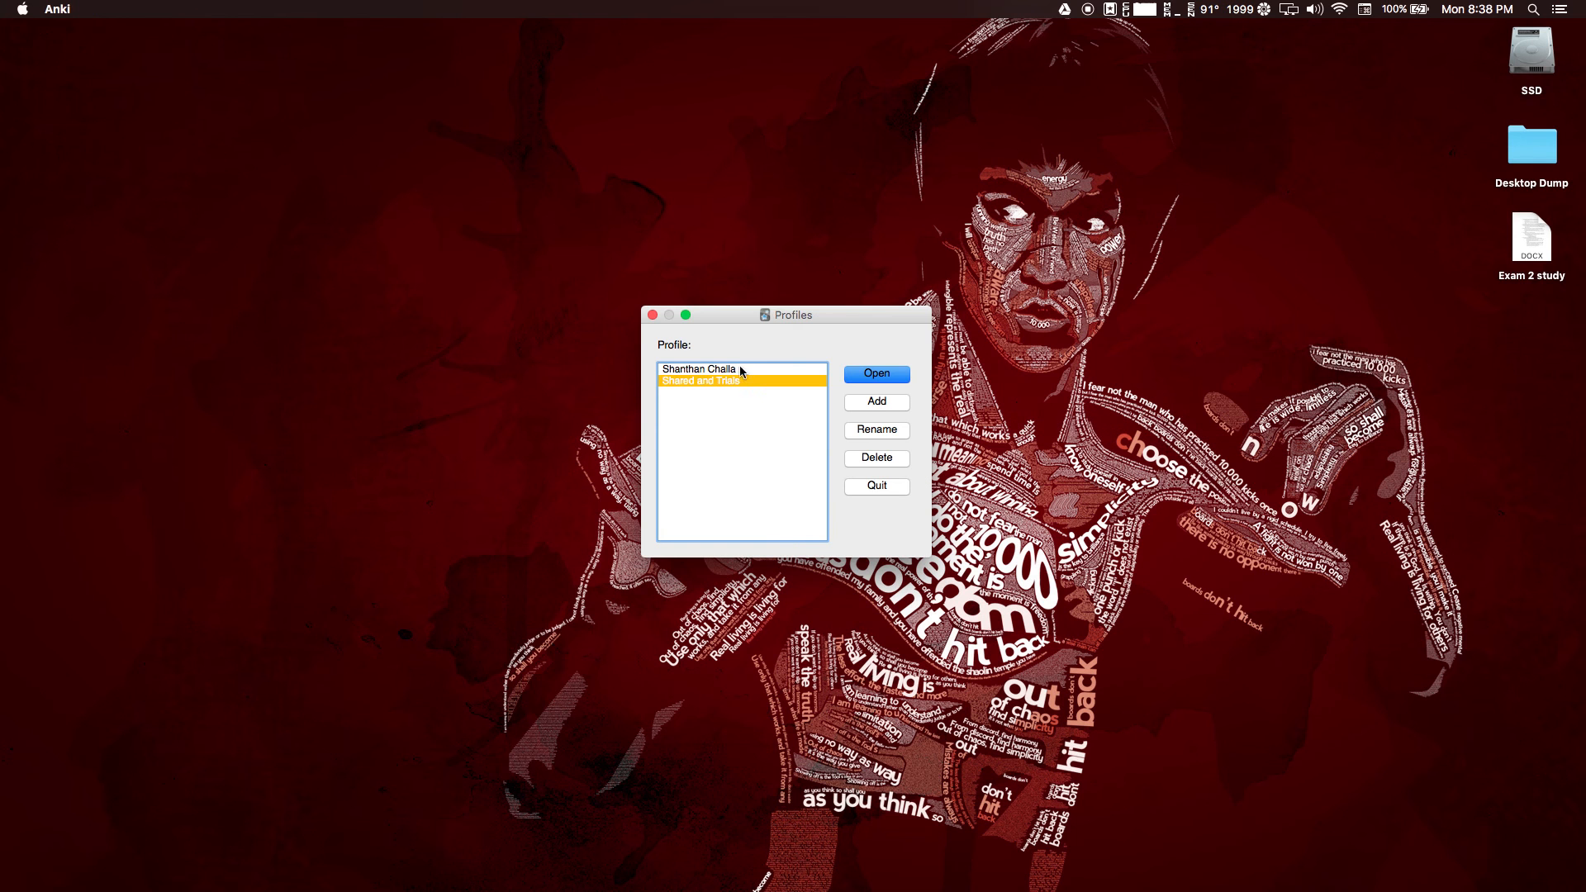
{"action": "left_click", "coordinate": [741, 371]}
{"action": "left_click", "coordinate": [891, 376]}
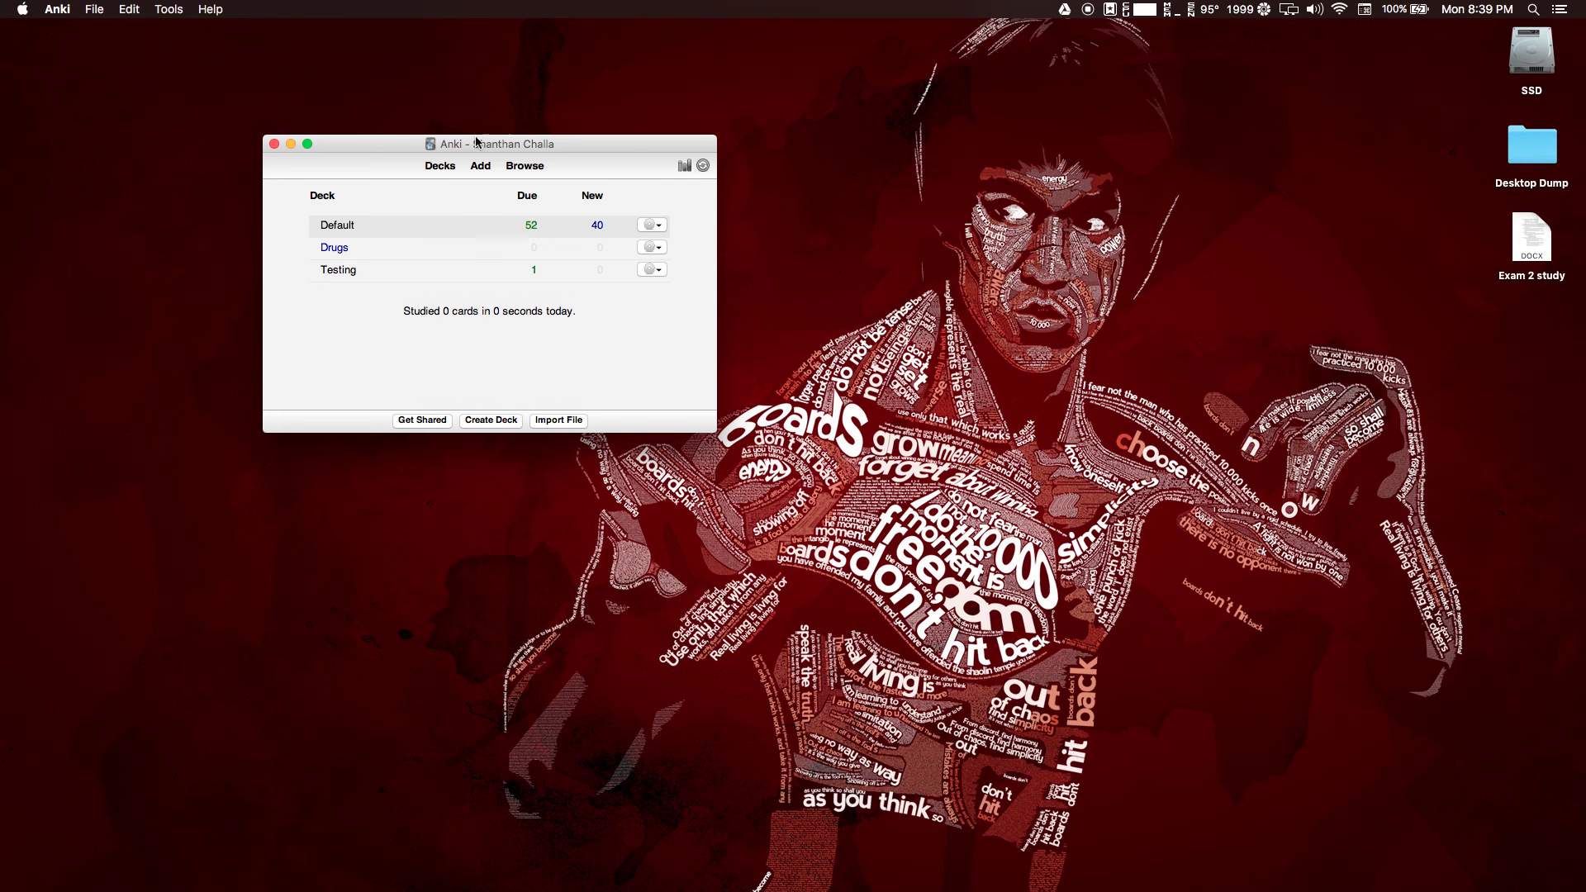
Reposition the main window and open the overview of the Default deck.
{"action": "left_click_drag", "start_coordinate": [476, 142], "coordinate": [636, 144]}
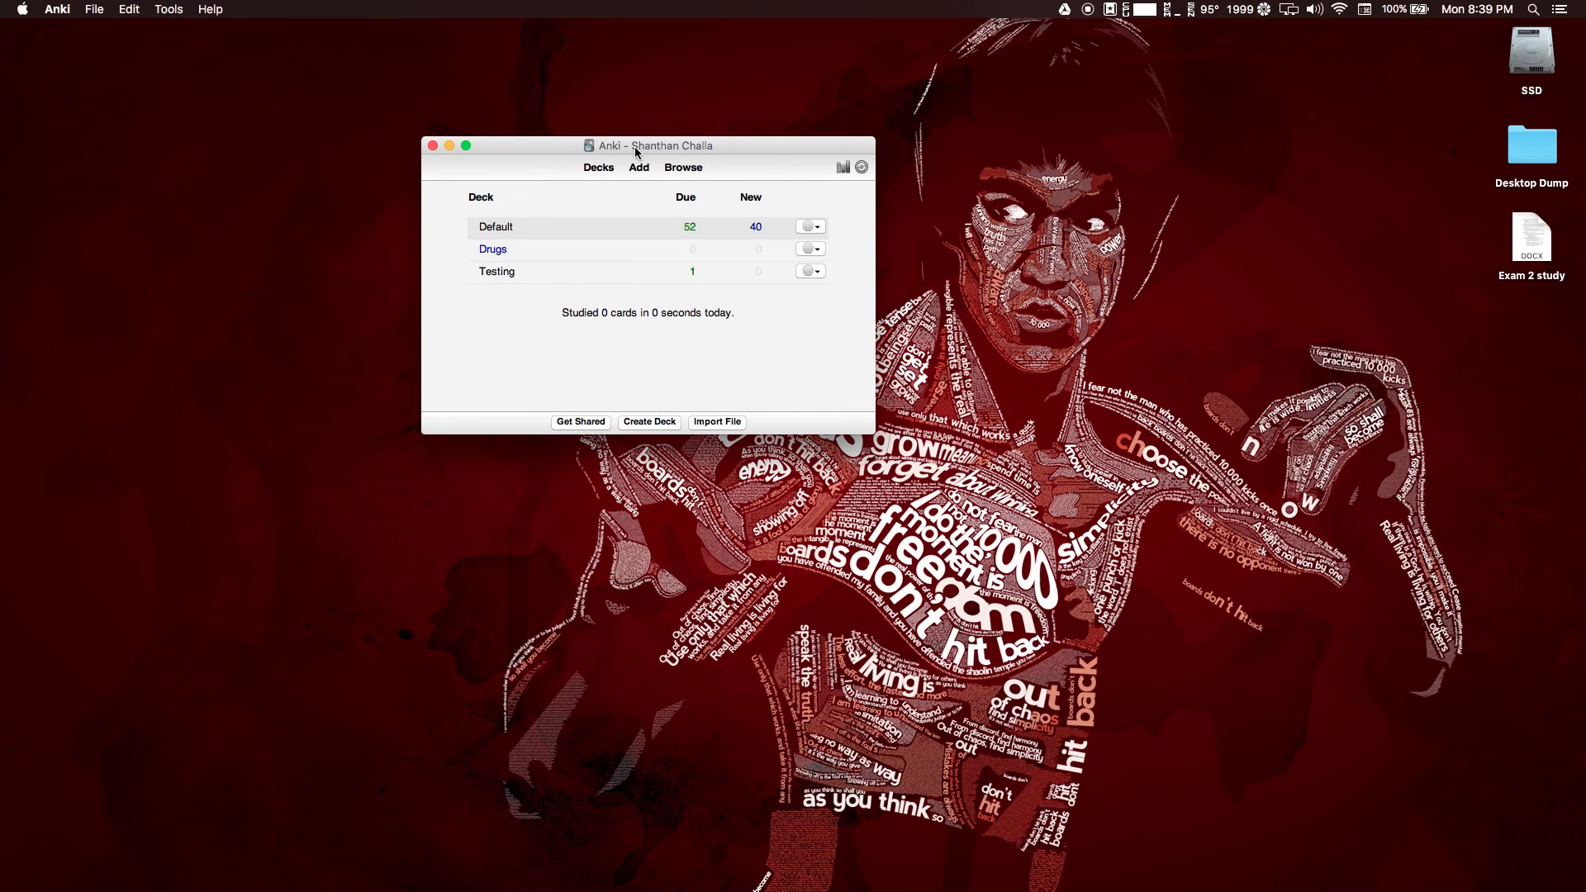
{"action": "left_click", "coordinate": [500, 233]}
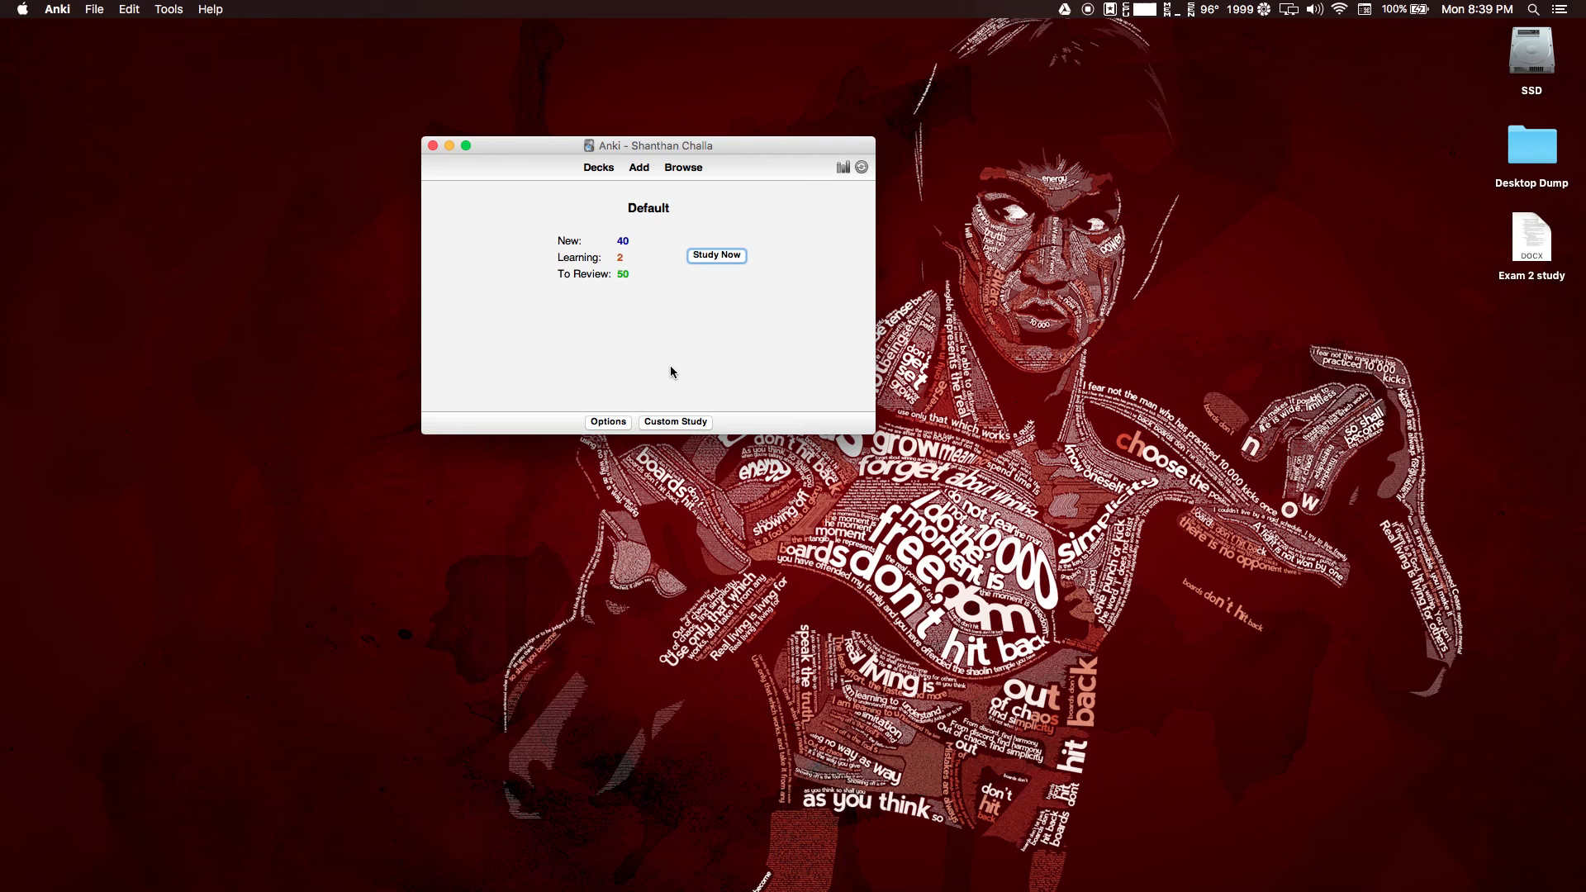
Turn on a faster fan control preset in the system sensor monitor.
{"action": "left_click", "coordinate": [1209, 10]}
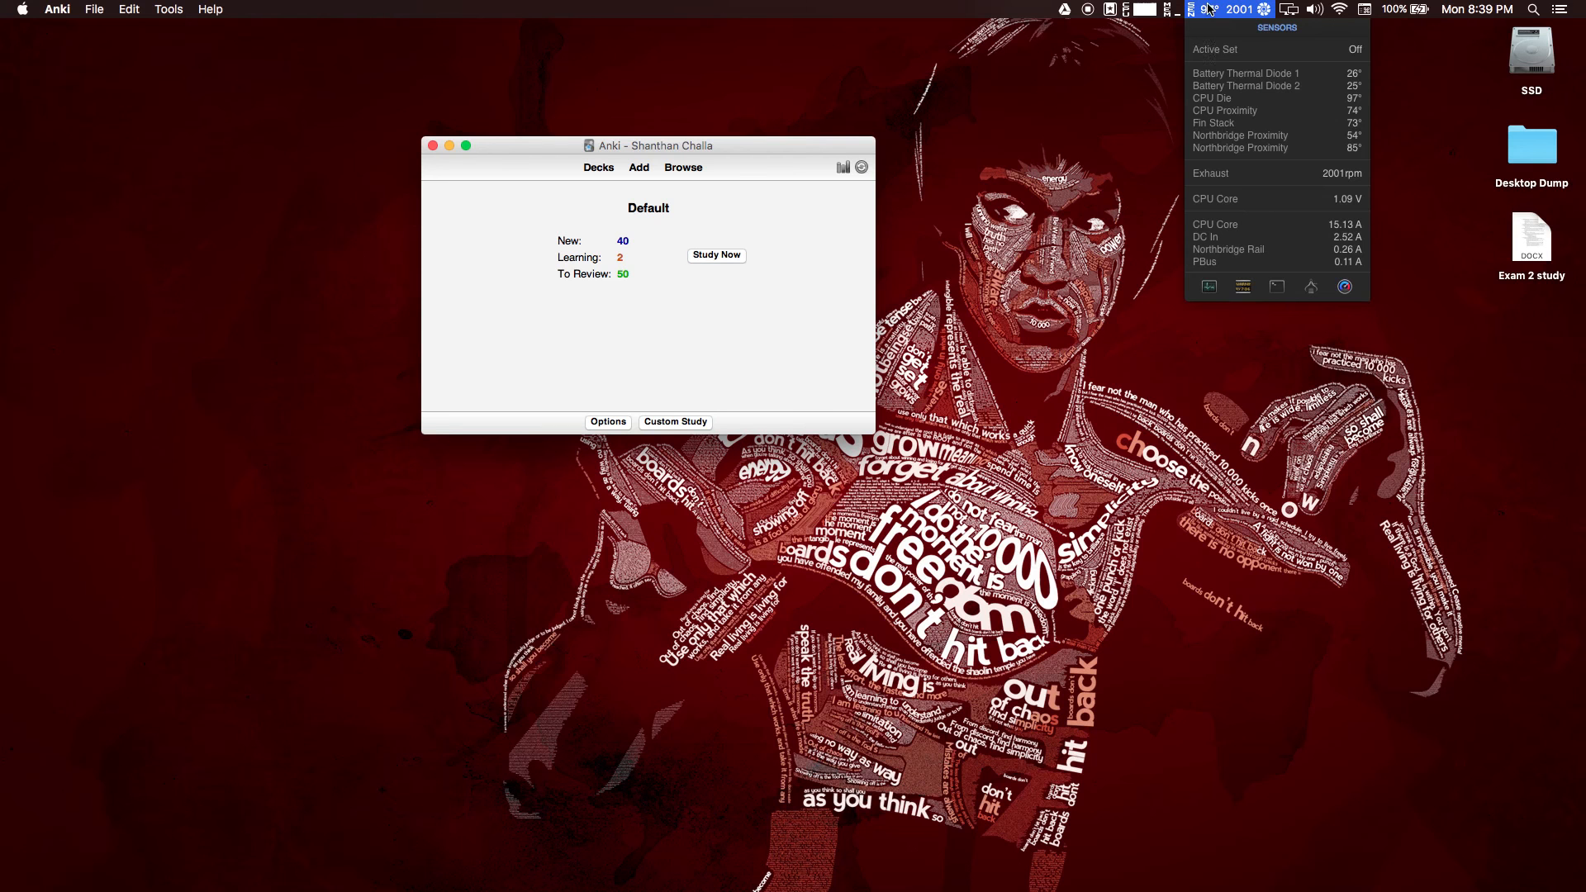
{"action": "mouse_move", "coordinate": [1216, 53]}
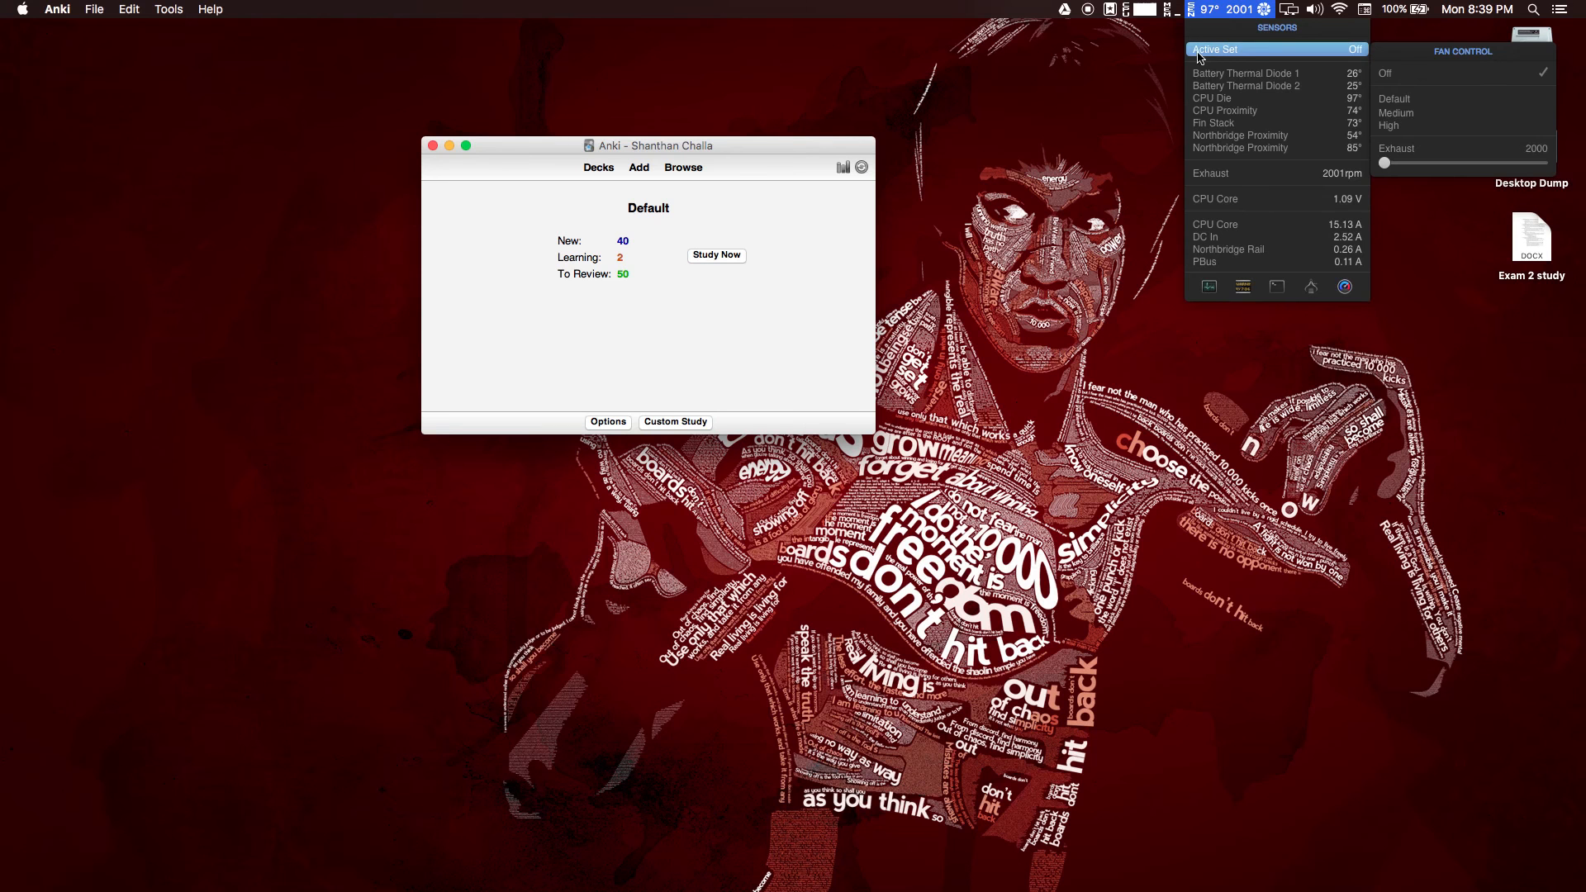
{"action": "left_click", "coordinate": [1423, 118]}
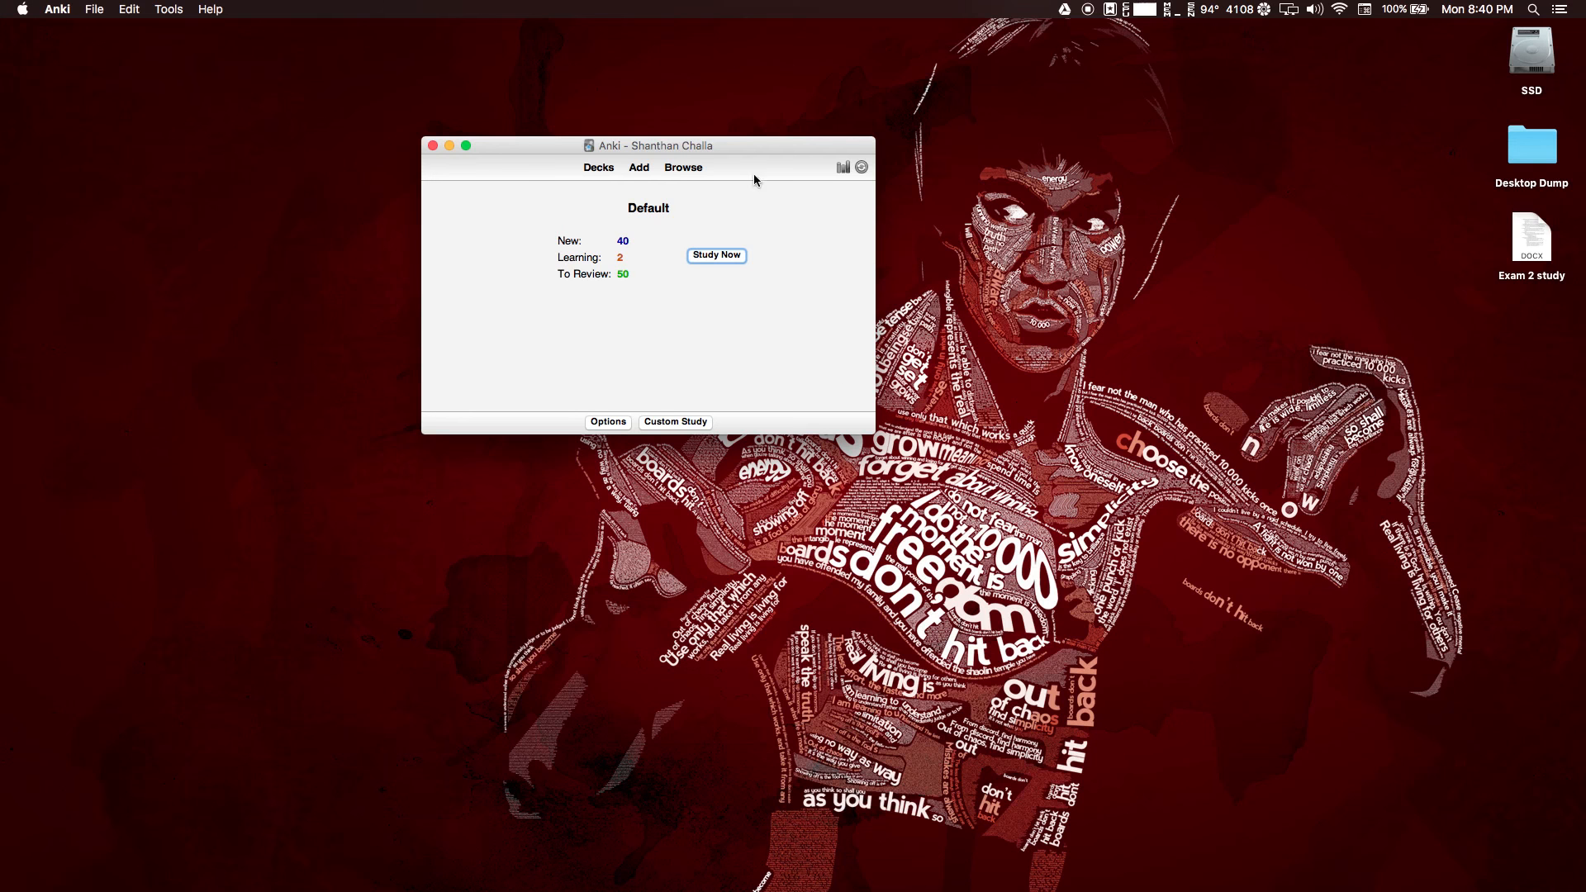
Start a new Basic note in the Default deck with front "Who let the dogs out?" and back "Who!".
{"action": "left_click_drag", "start_coordinate": [627, 149], "coordinate": [682, 173]}
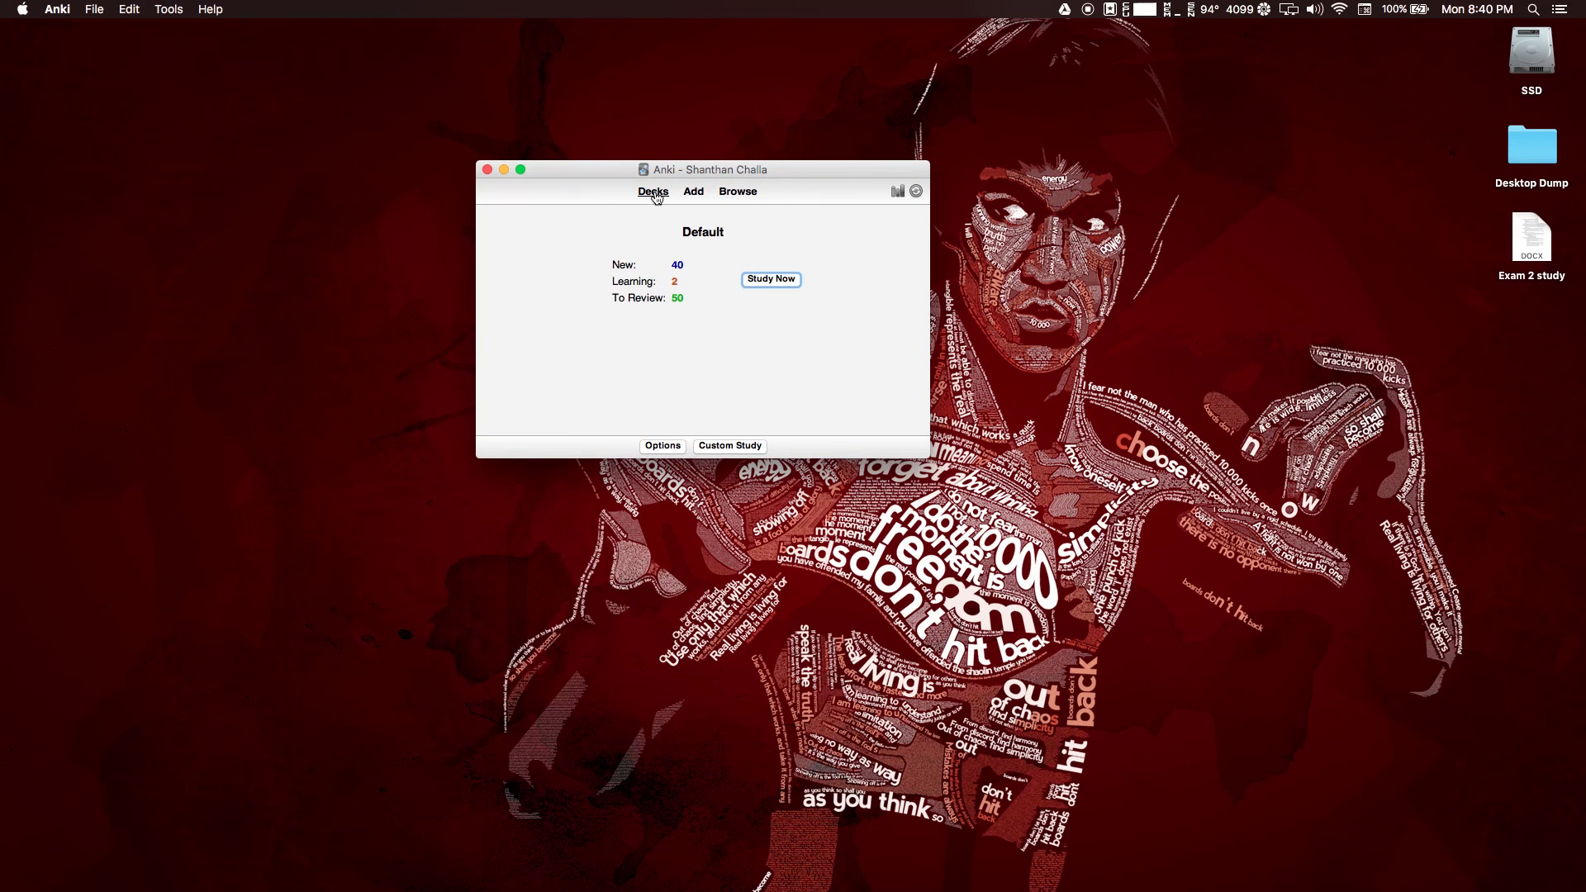
{"action": "left_click", "coordinate": [702, 197]}
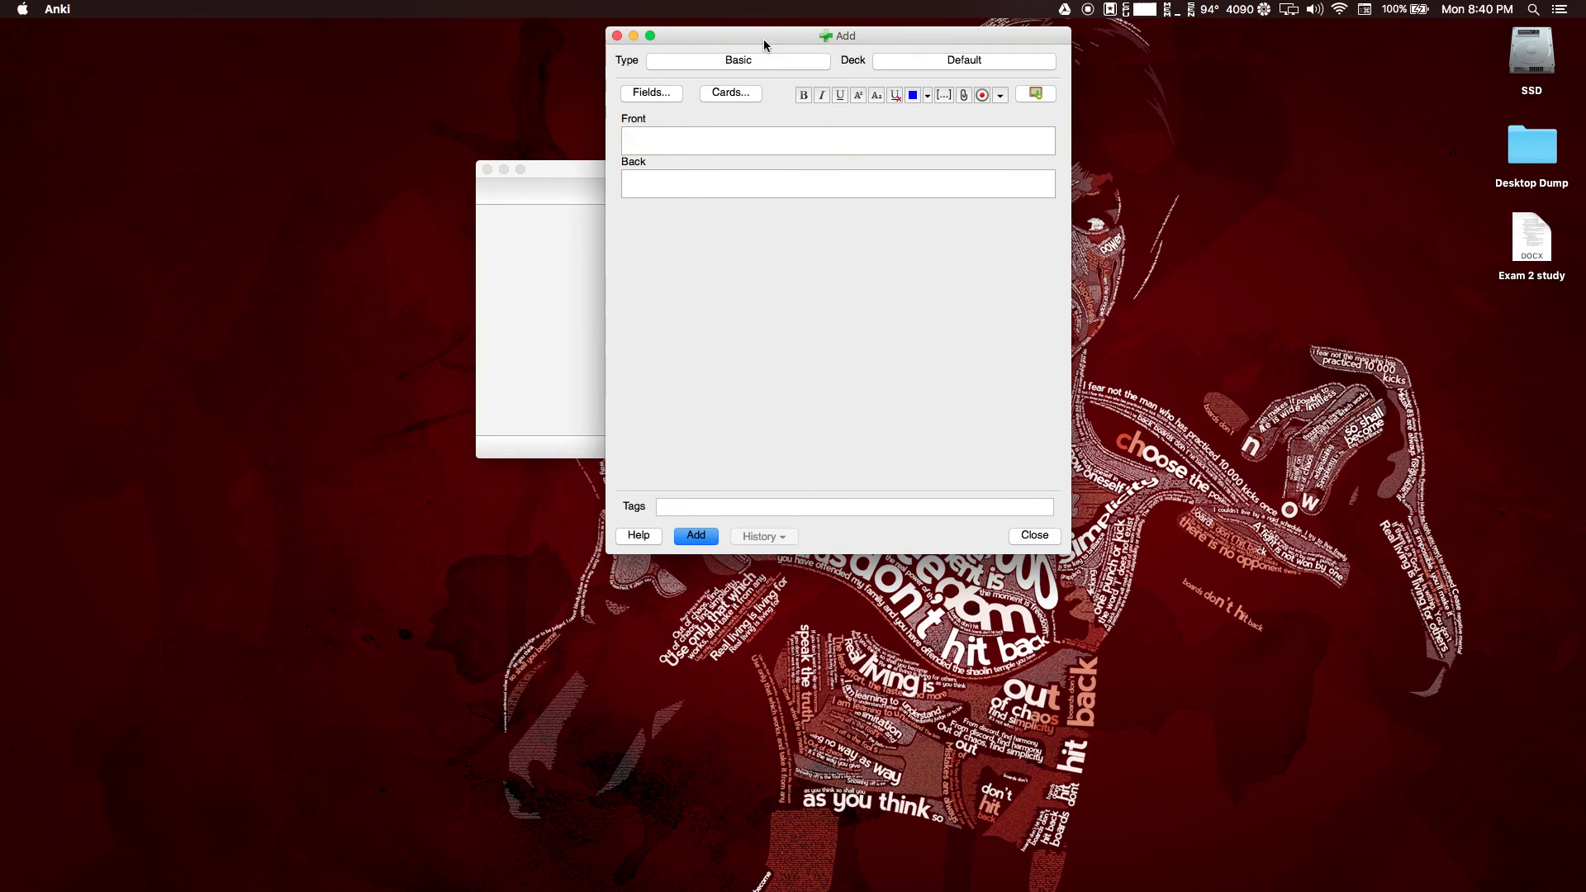
{"action": "left_click_drag", "start_coordinate": [763, 38], "coordinate": [990, 89]}
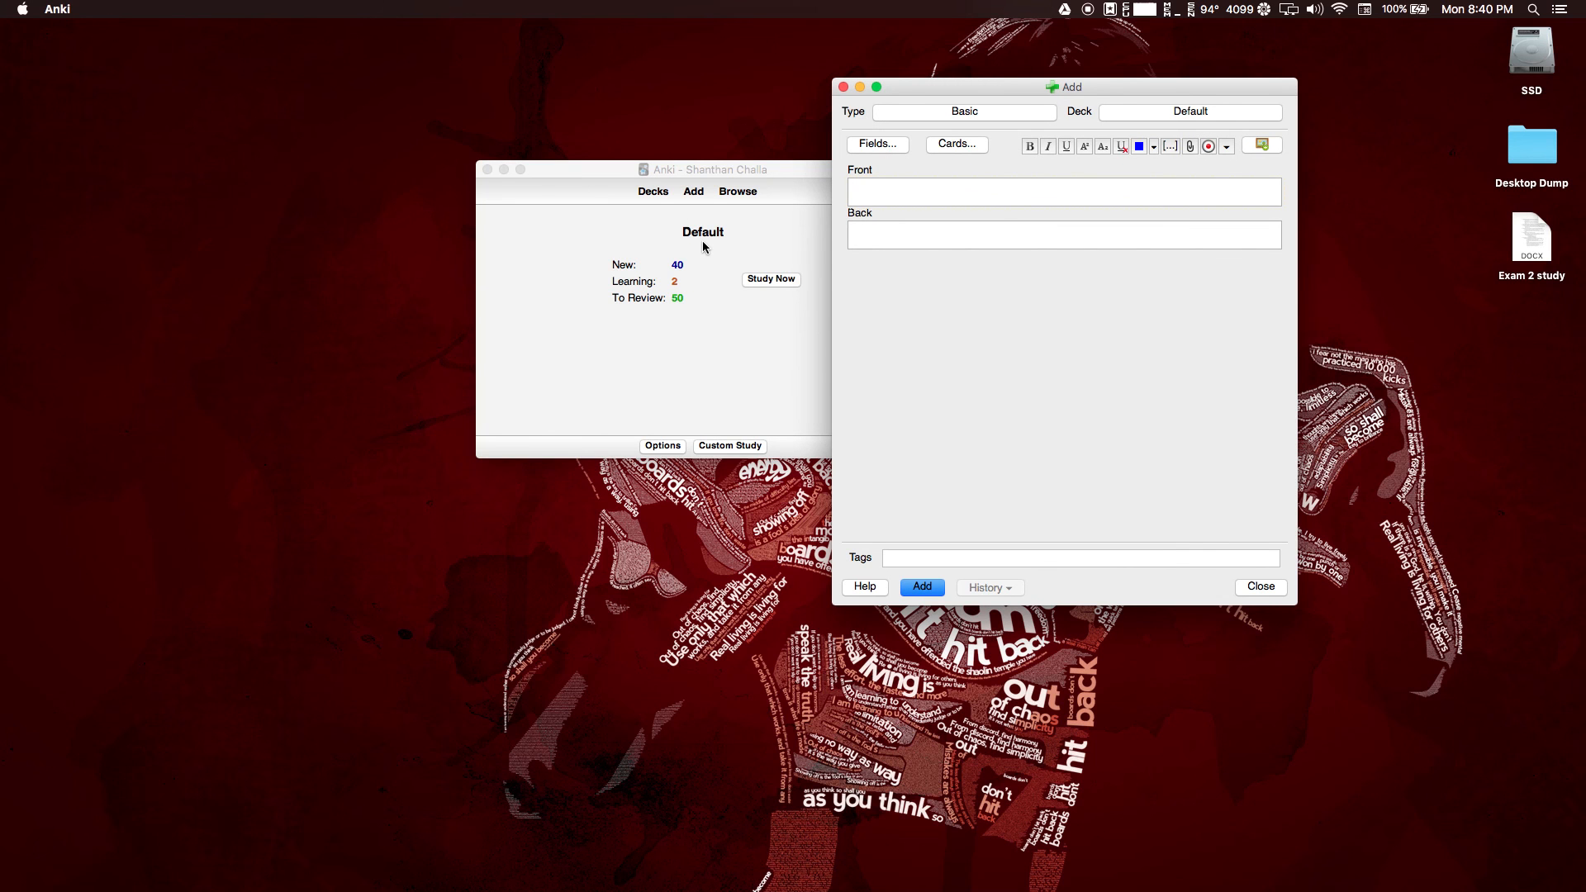
{"action": "type", "text": "Who let the dogs out?"}
{"action": "key", "text": "Tab"}
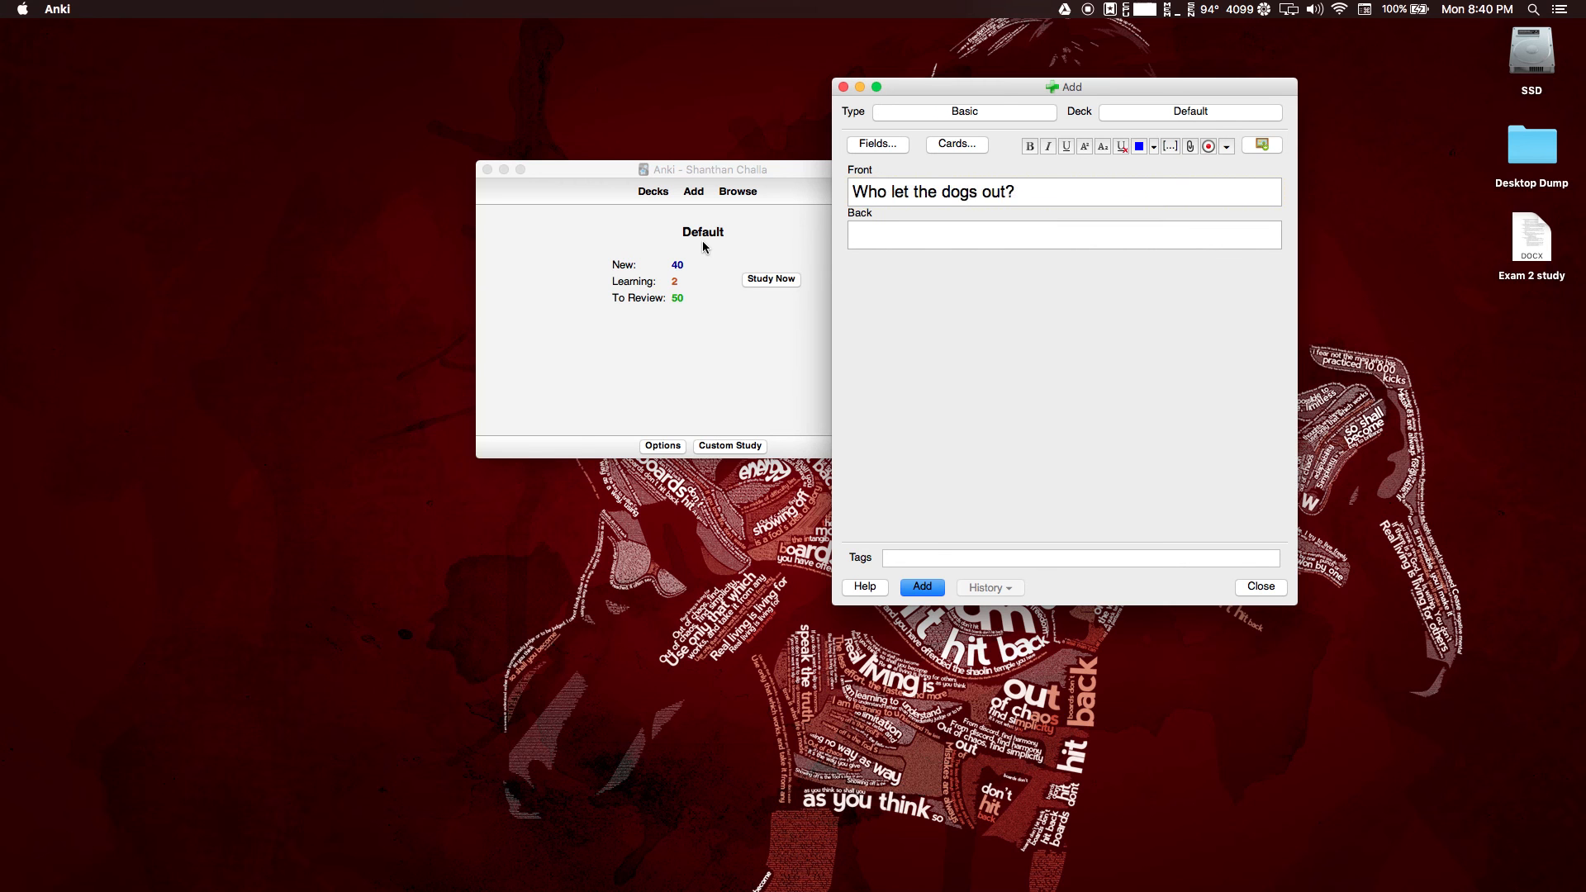
{"action": "type", "text": "Who!"}
Tag the new note with the existing tags Anatomy and Exam1.
{"action": "left_click", "coordinate": [895, 555]}
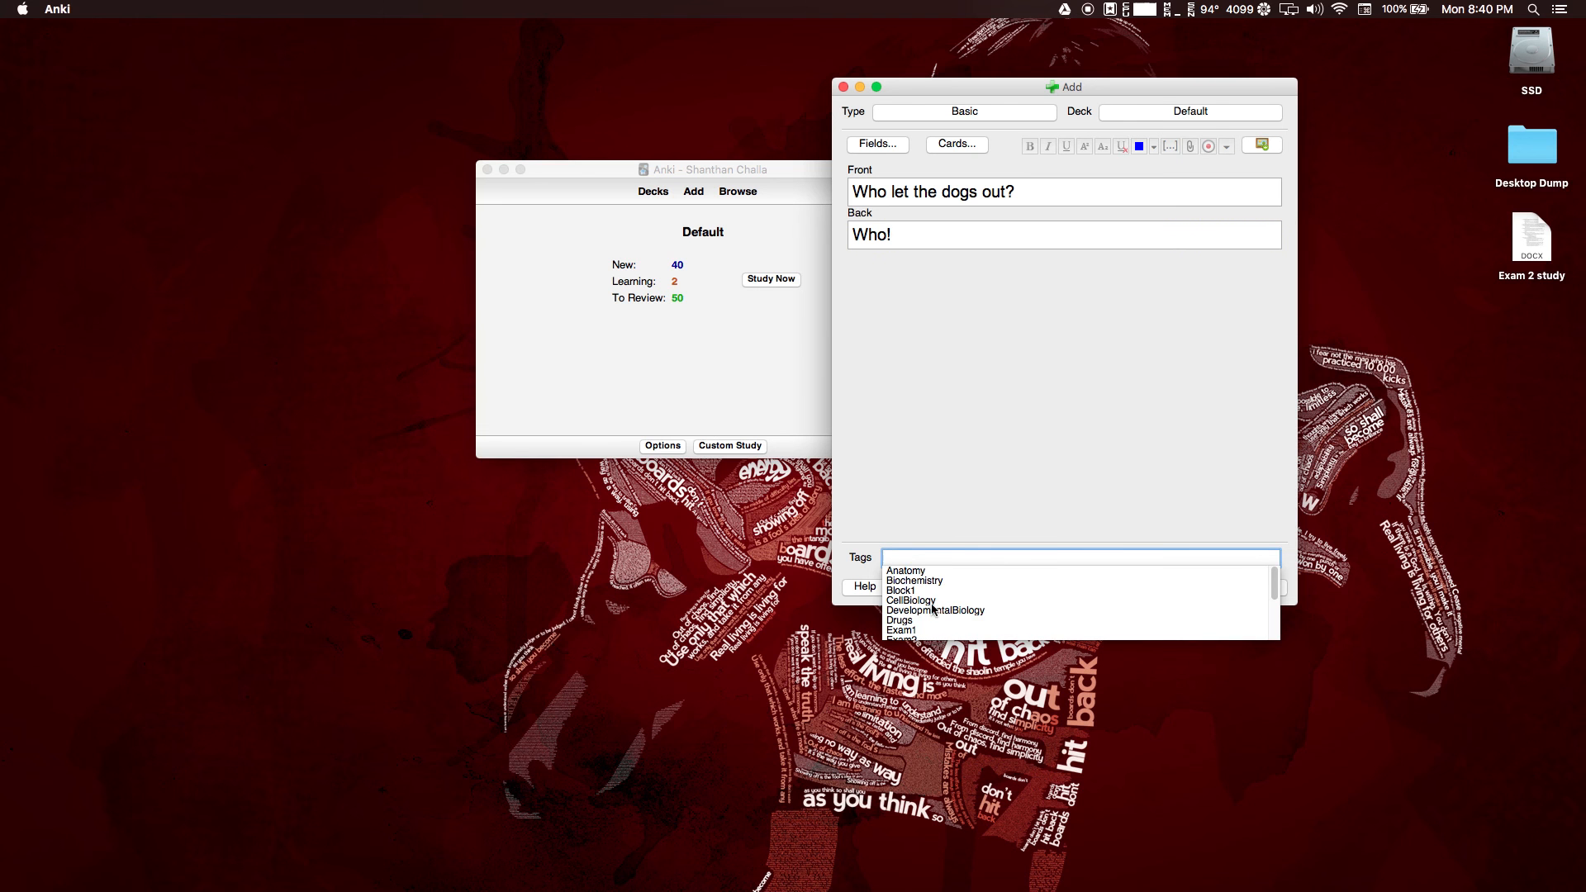
{"action": "scroll", "coordinate": [933, 610], "scroll_direction": "down", "scroll_amount": 3}
{"action": "scroll", "coordinate": [922, 589], "scroll_direction": "up", "scroll_amount": 3}
{"action": "type", "text": "An"}
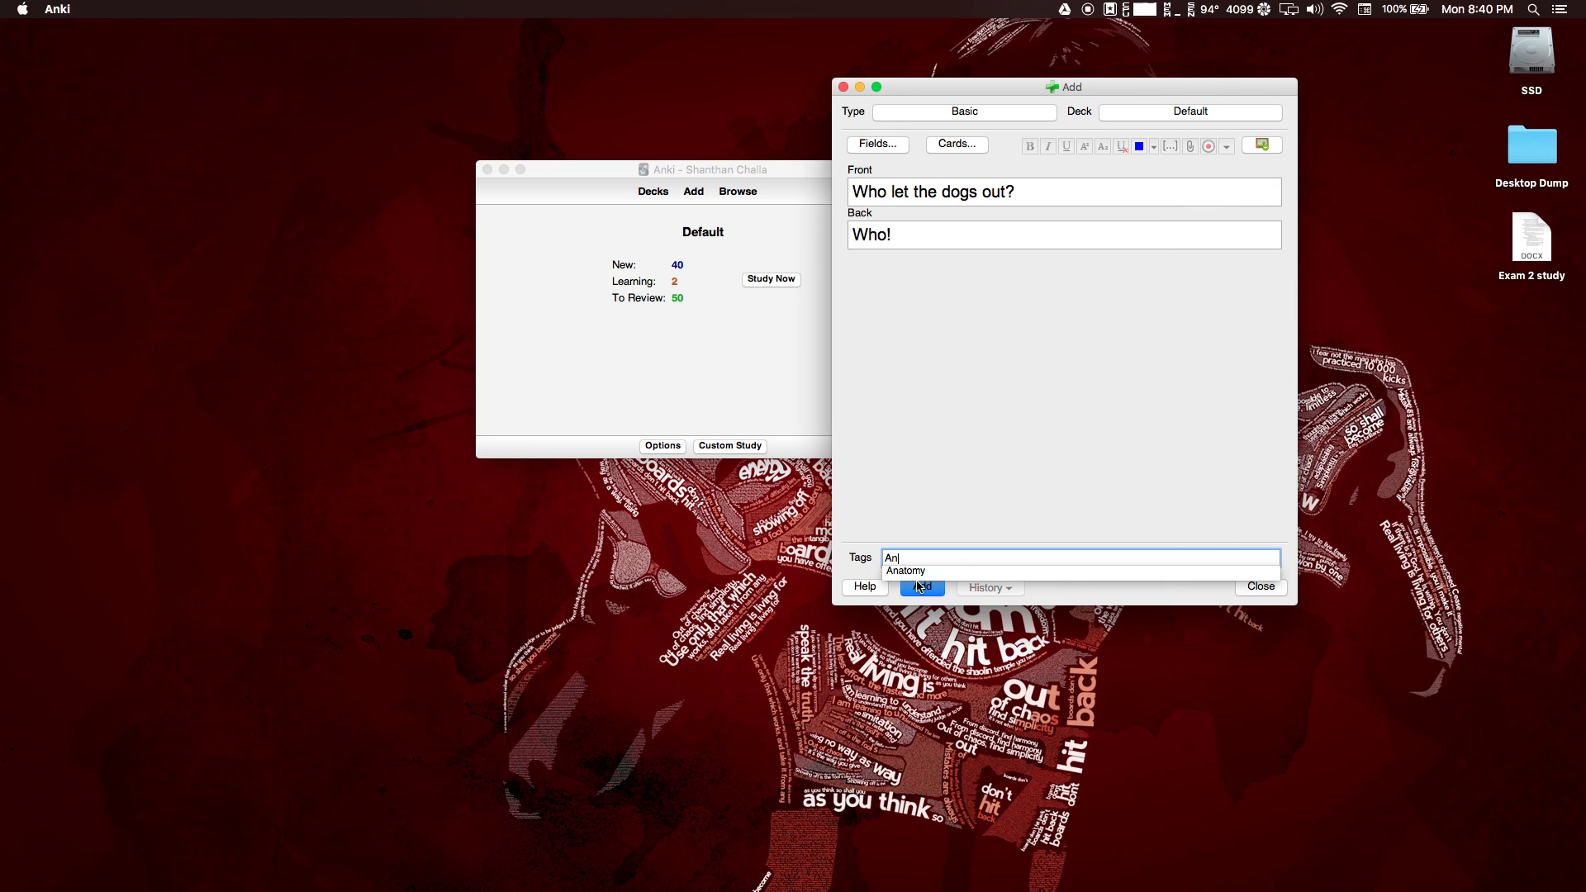
{"action": "key", "text": "Down"}
{"action": "key", "text": "Return"}
{"action": "type", "text": "Exam"}
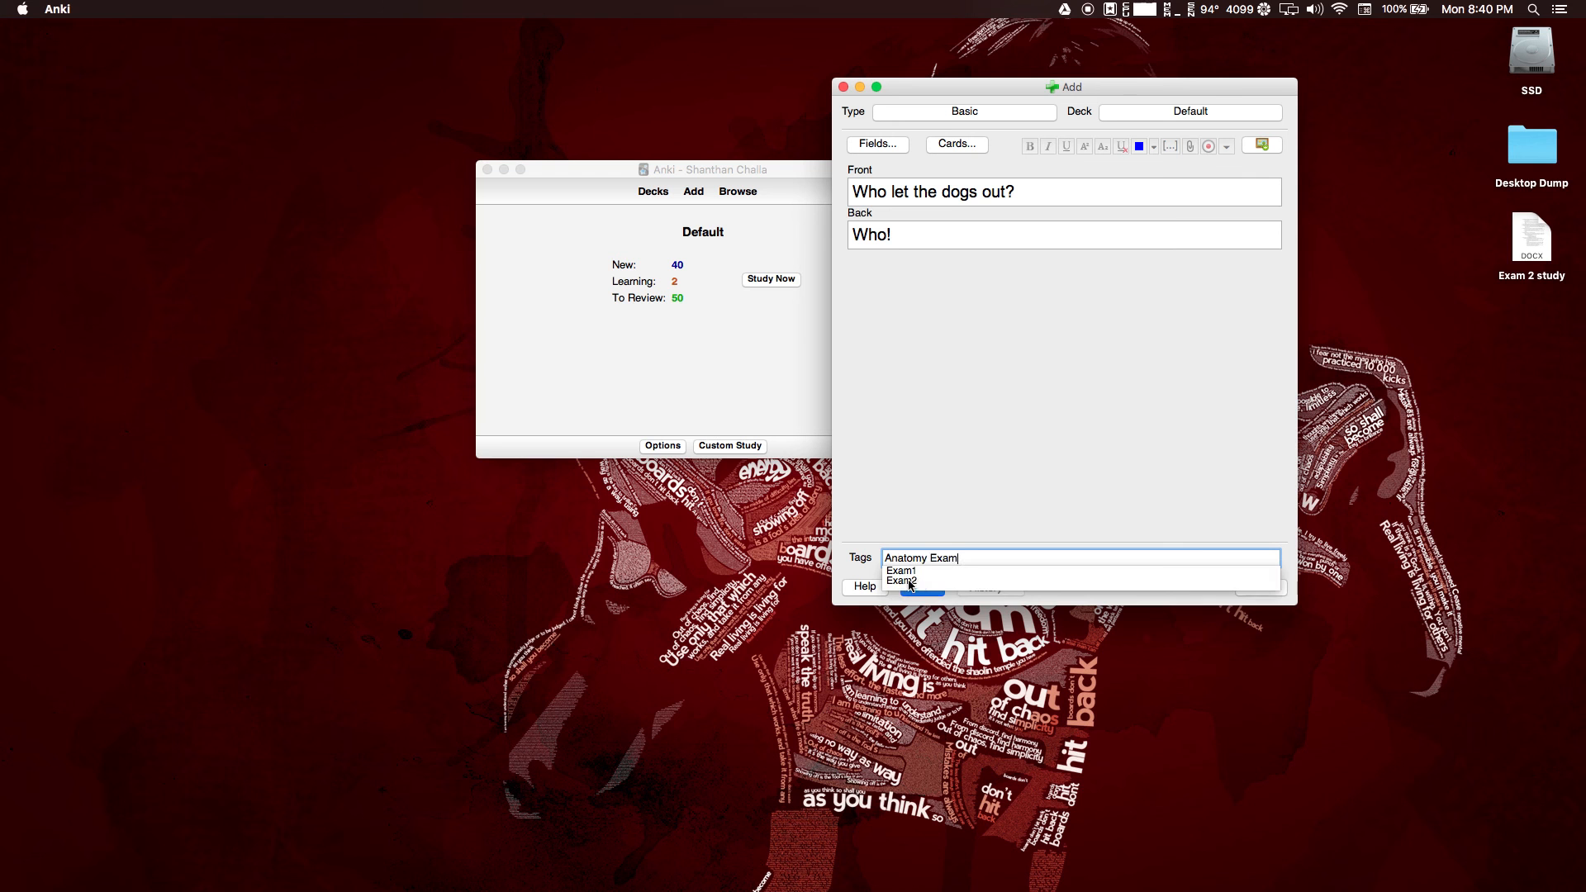
{"action": "left_click", "coordinate": [902, 571]}
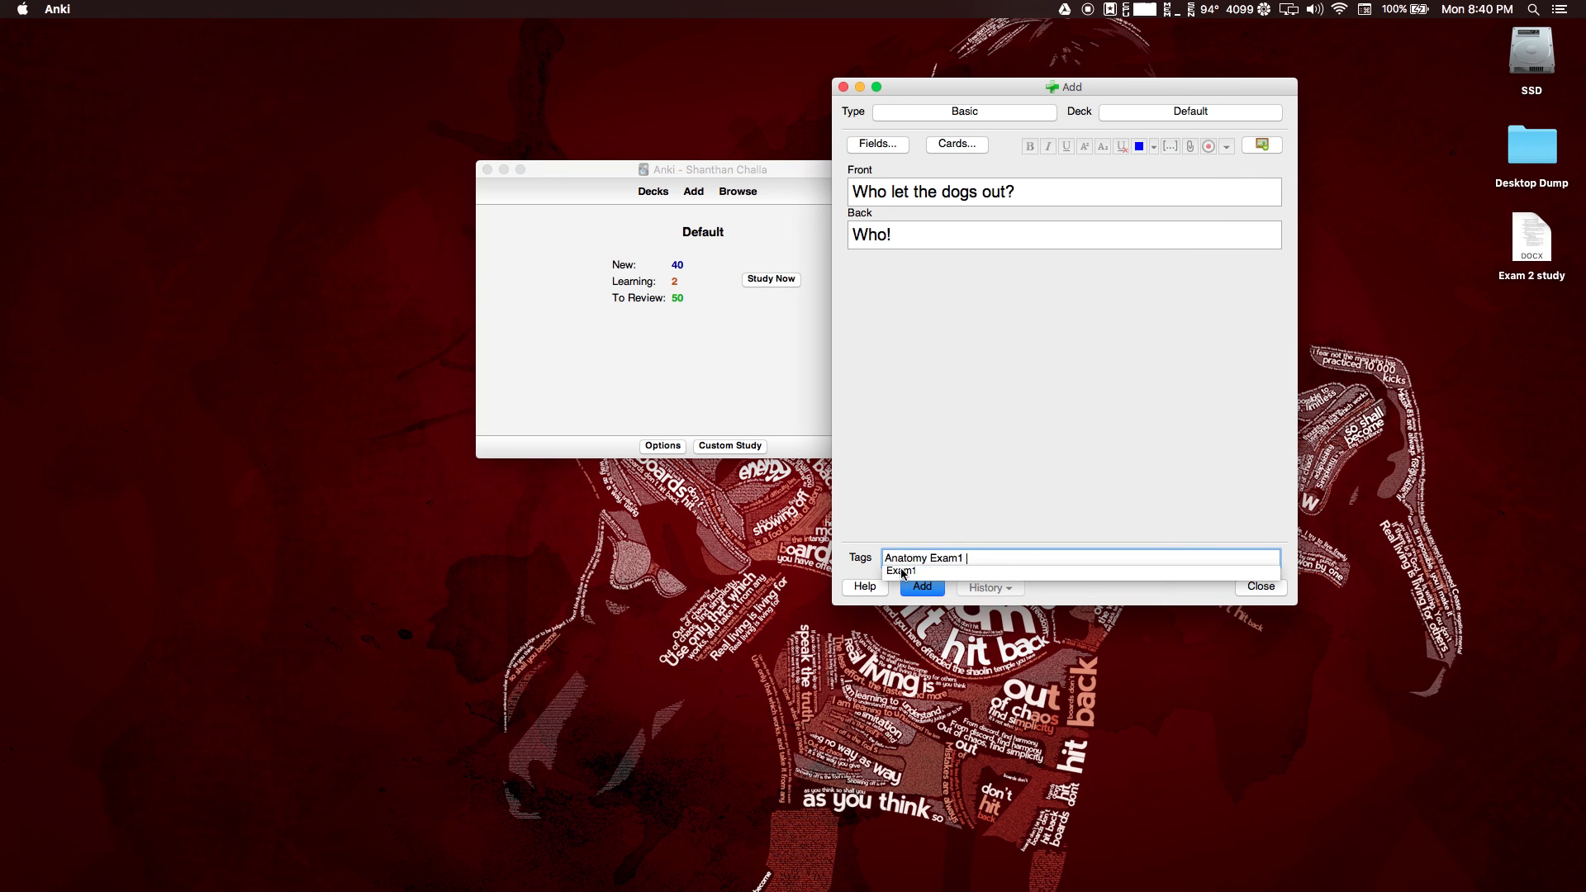
Append the tags Week8, Block1 and Jokes, and add the note to the deck.
{"action": "type", "text": "Week"}
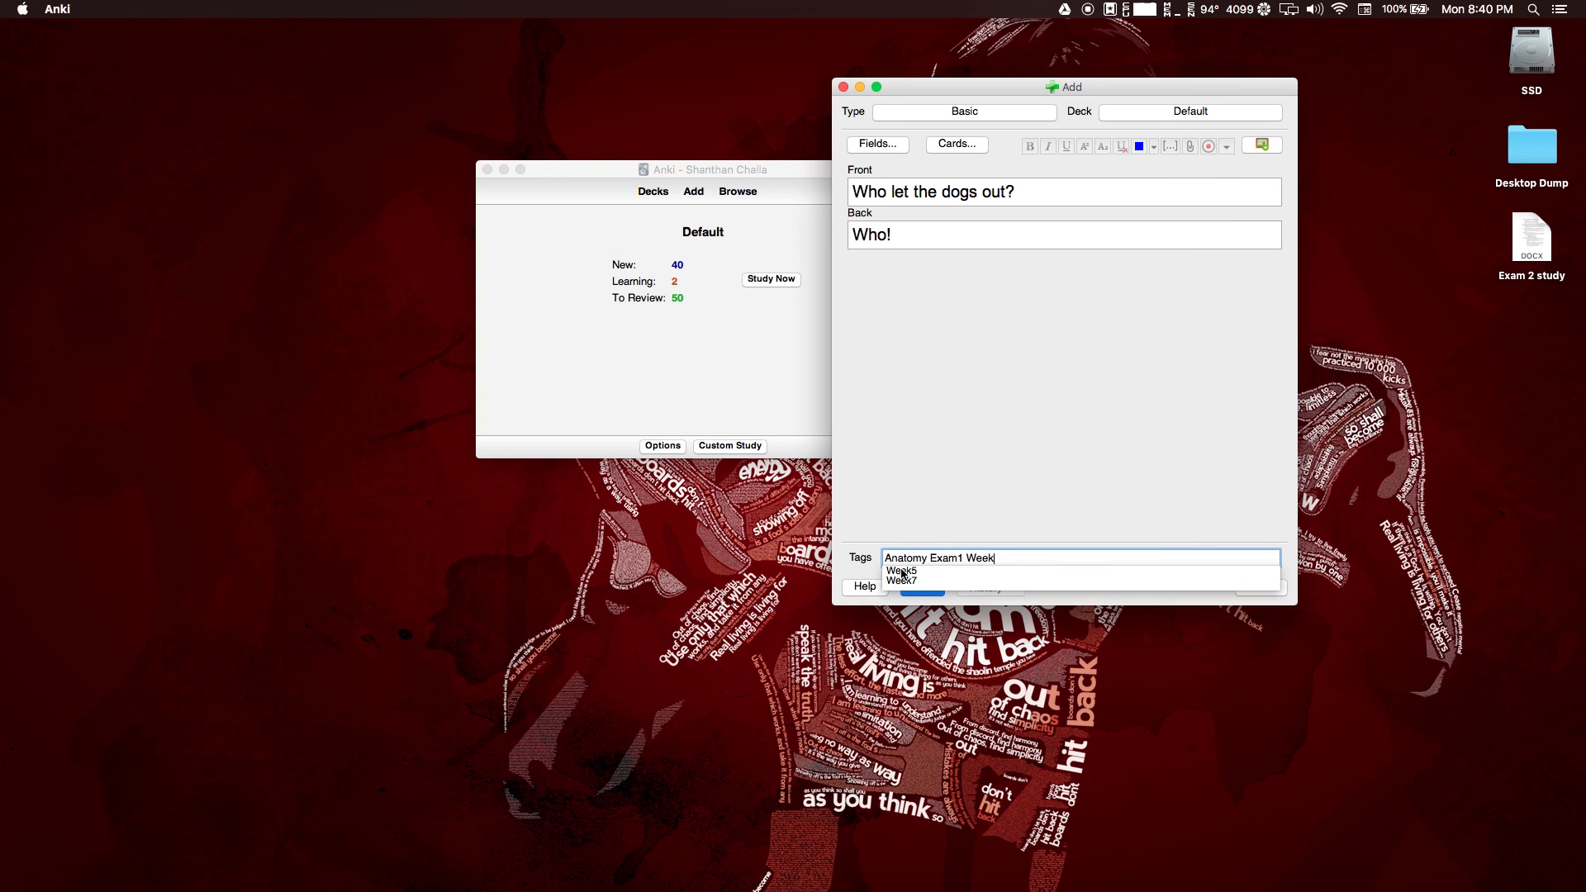
{"action": "type", "text": "8"}
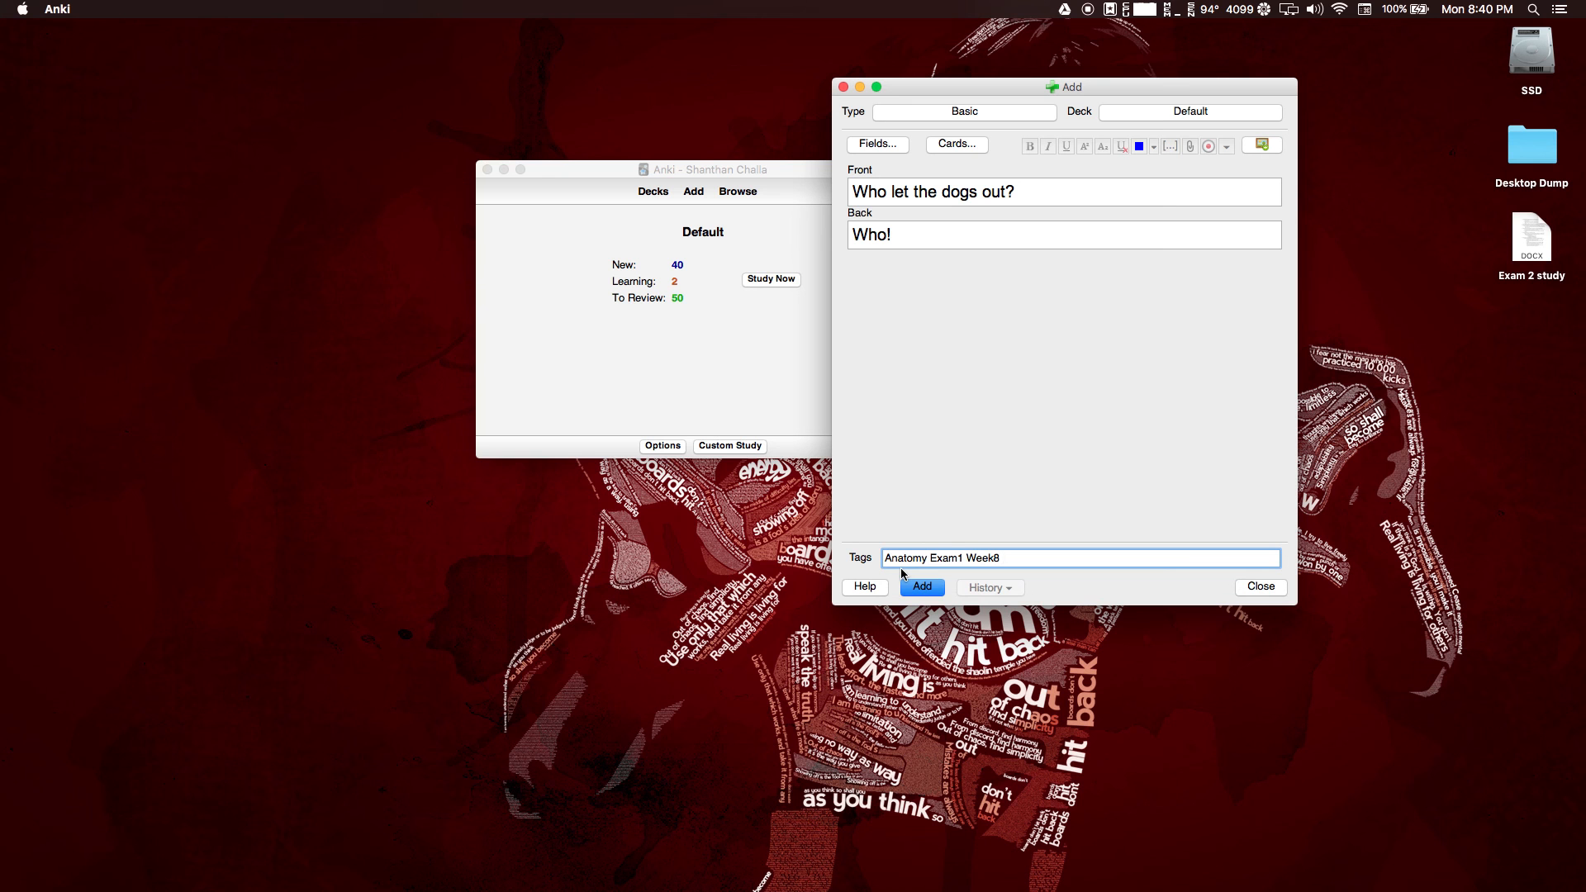
{"action": "type", "text": " Bl"}
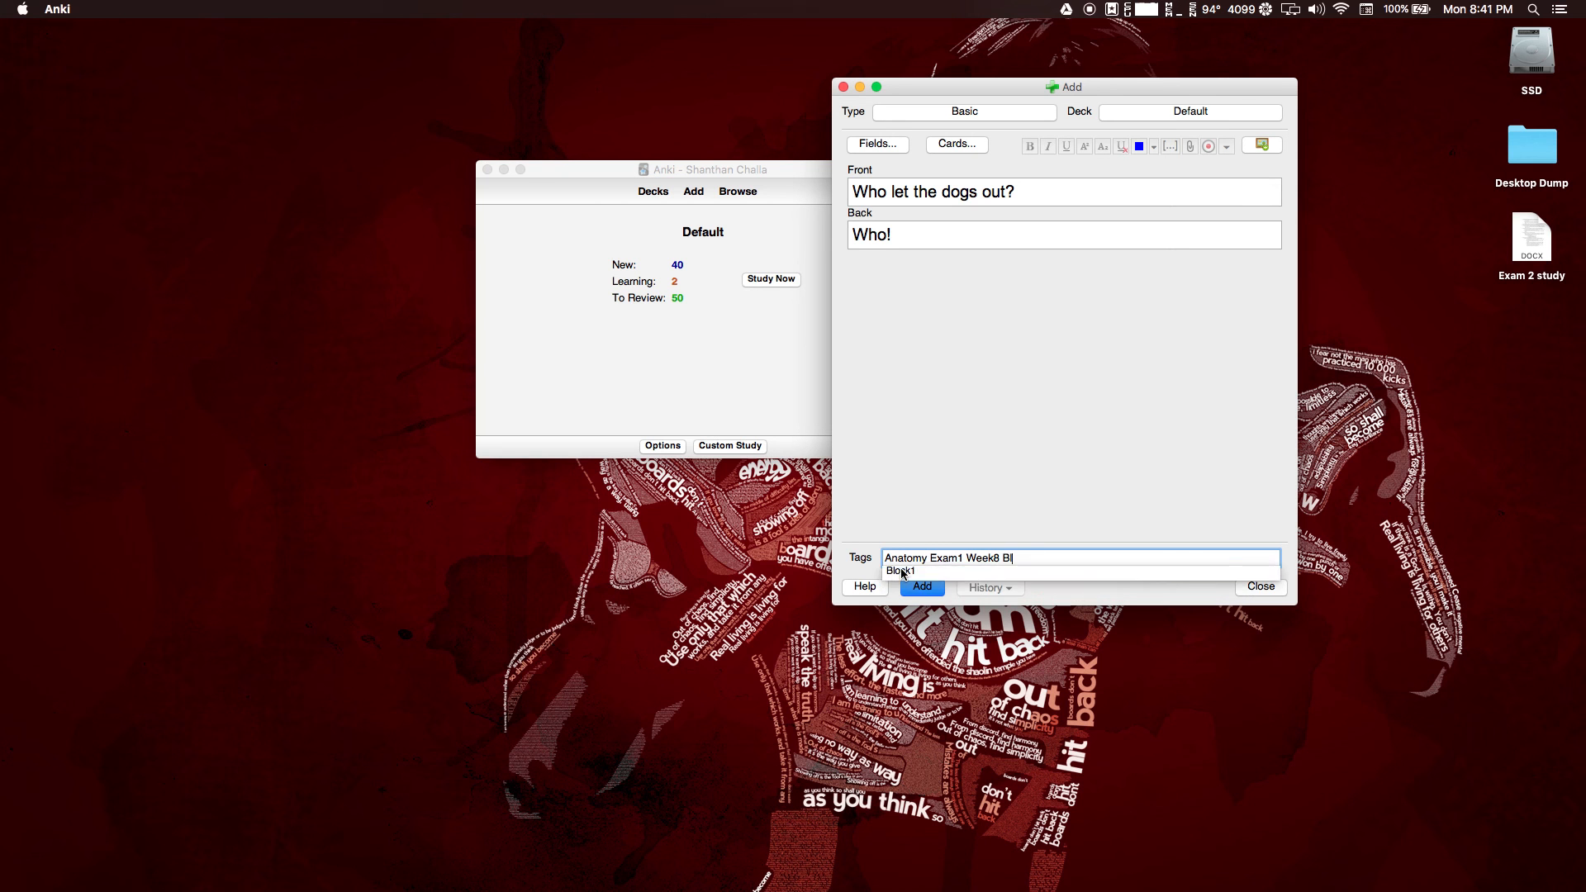
{"action": "left_click", "coordinate": [902, 571]}
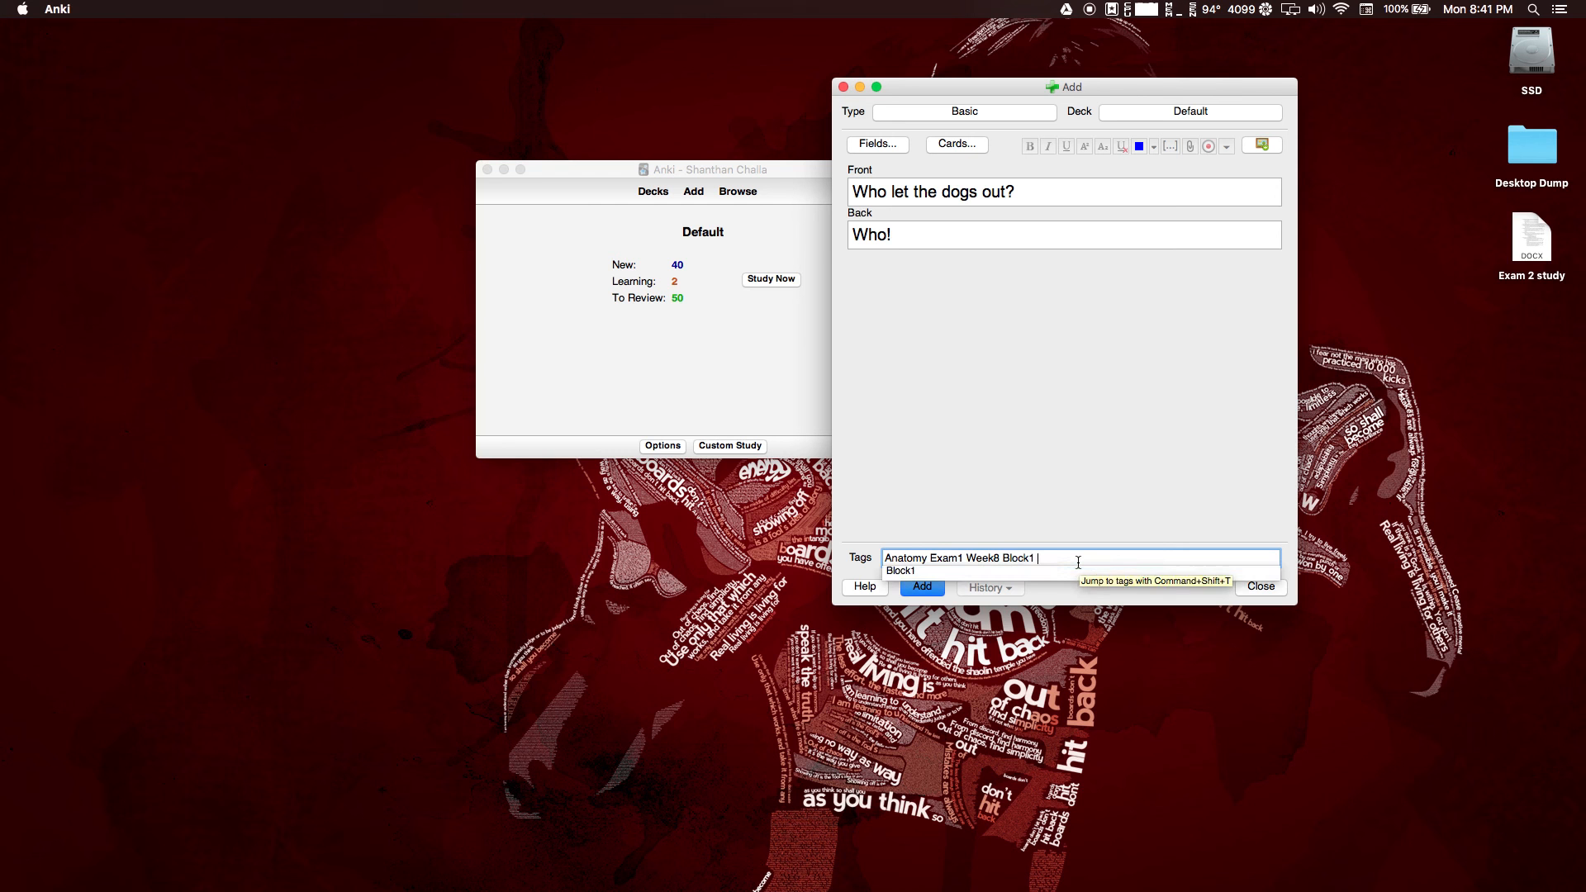
{"action": "type", "text": "Jokes"}
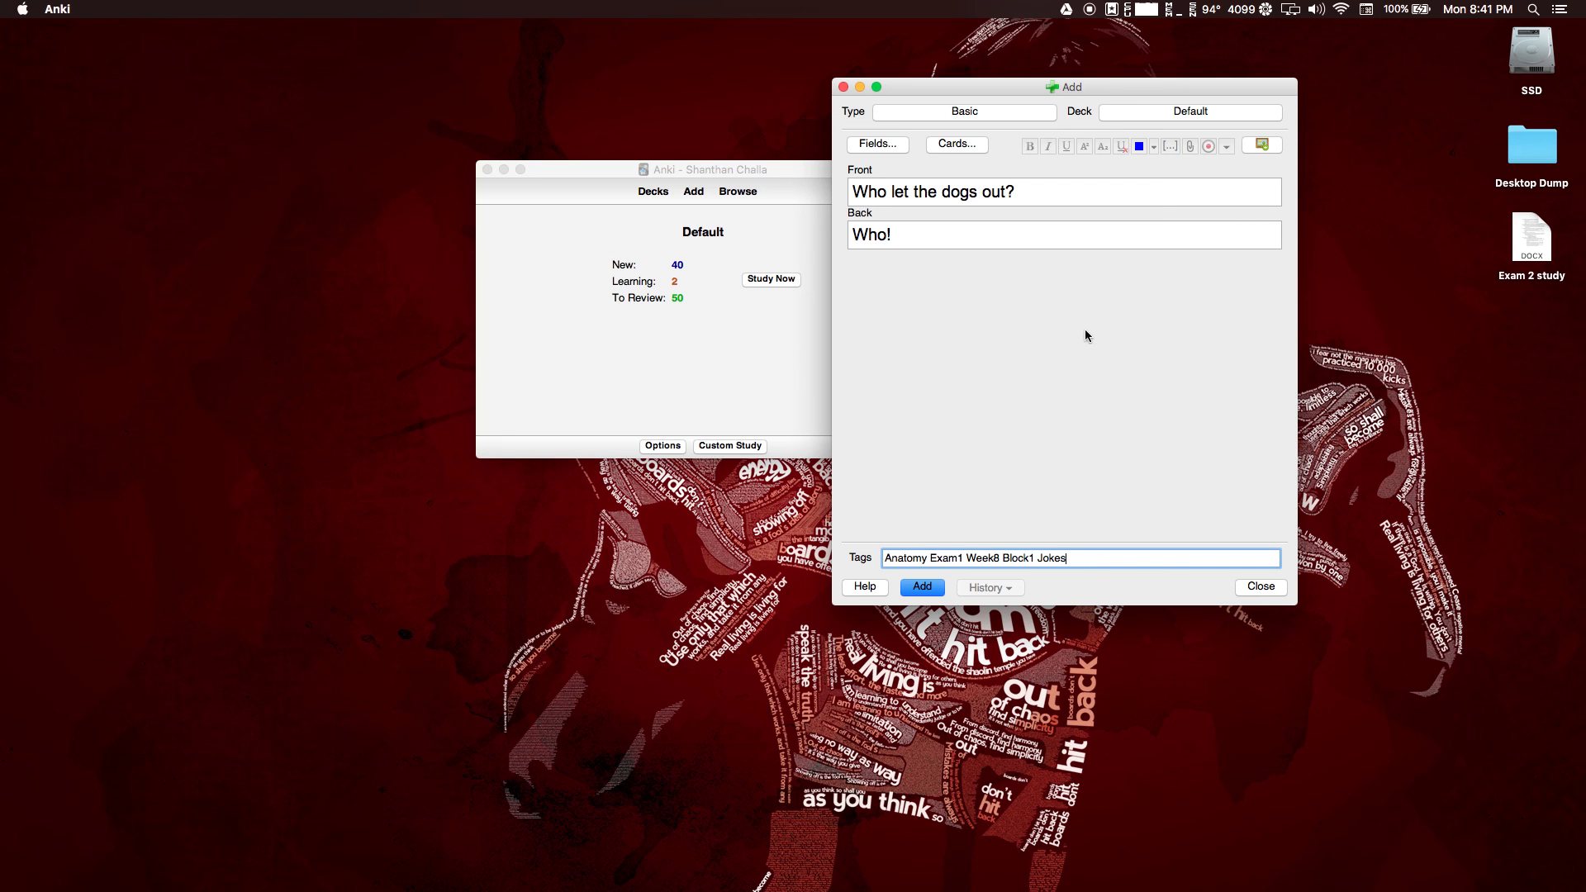
{"action": "key", "text": "super+Return"}
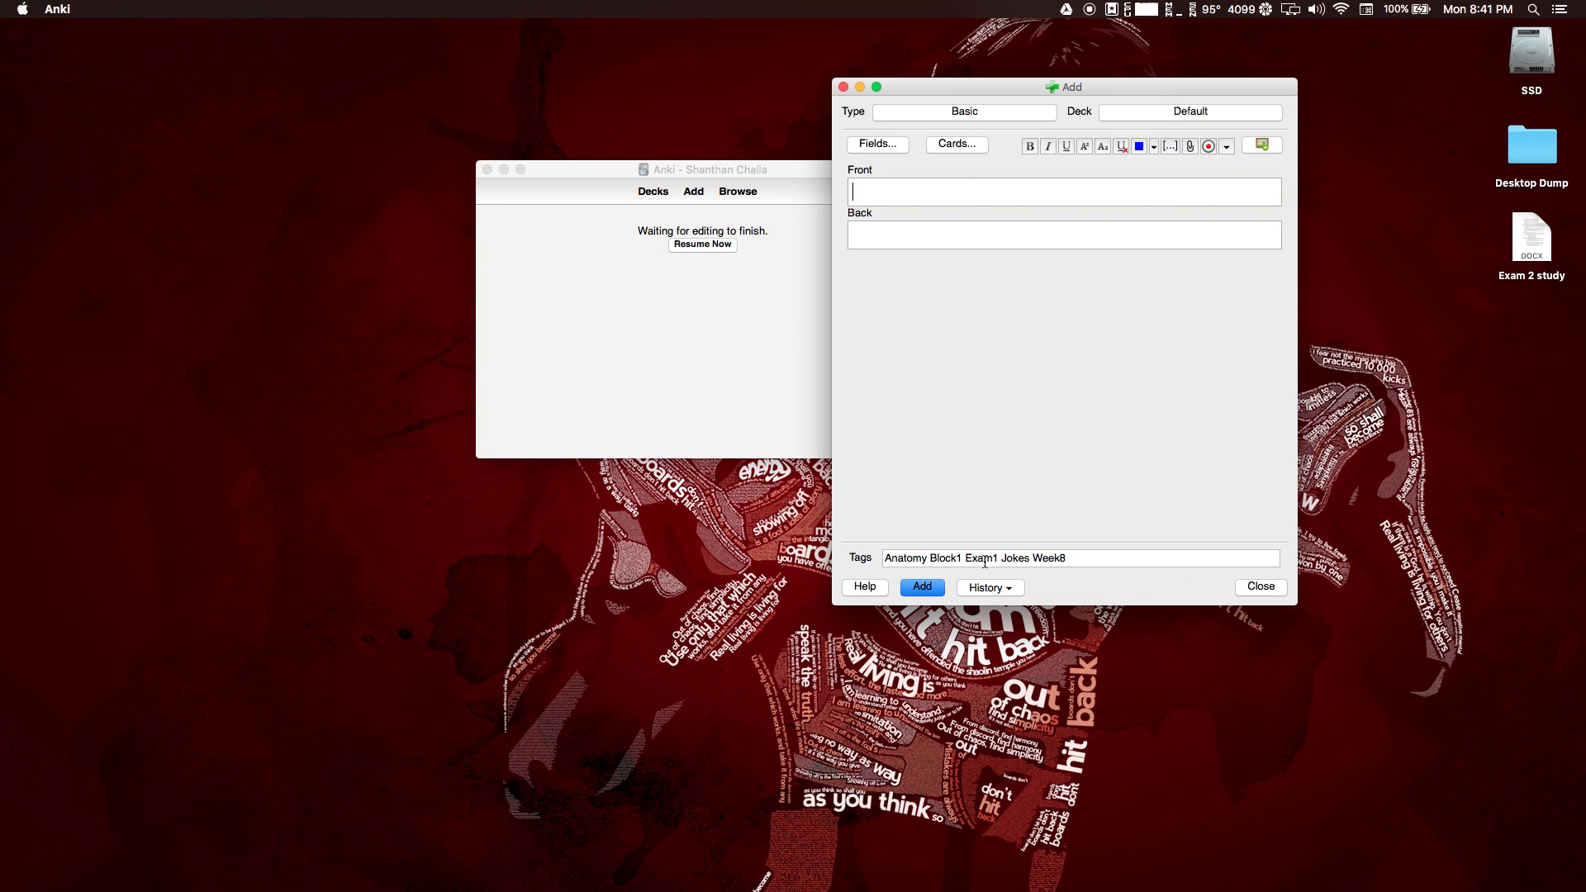
Replace the Anatomy tag with CellBiology in the tags kept for the next note.
{"action": "left_click", "coordinate": [928, 561]}
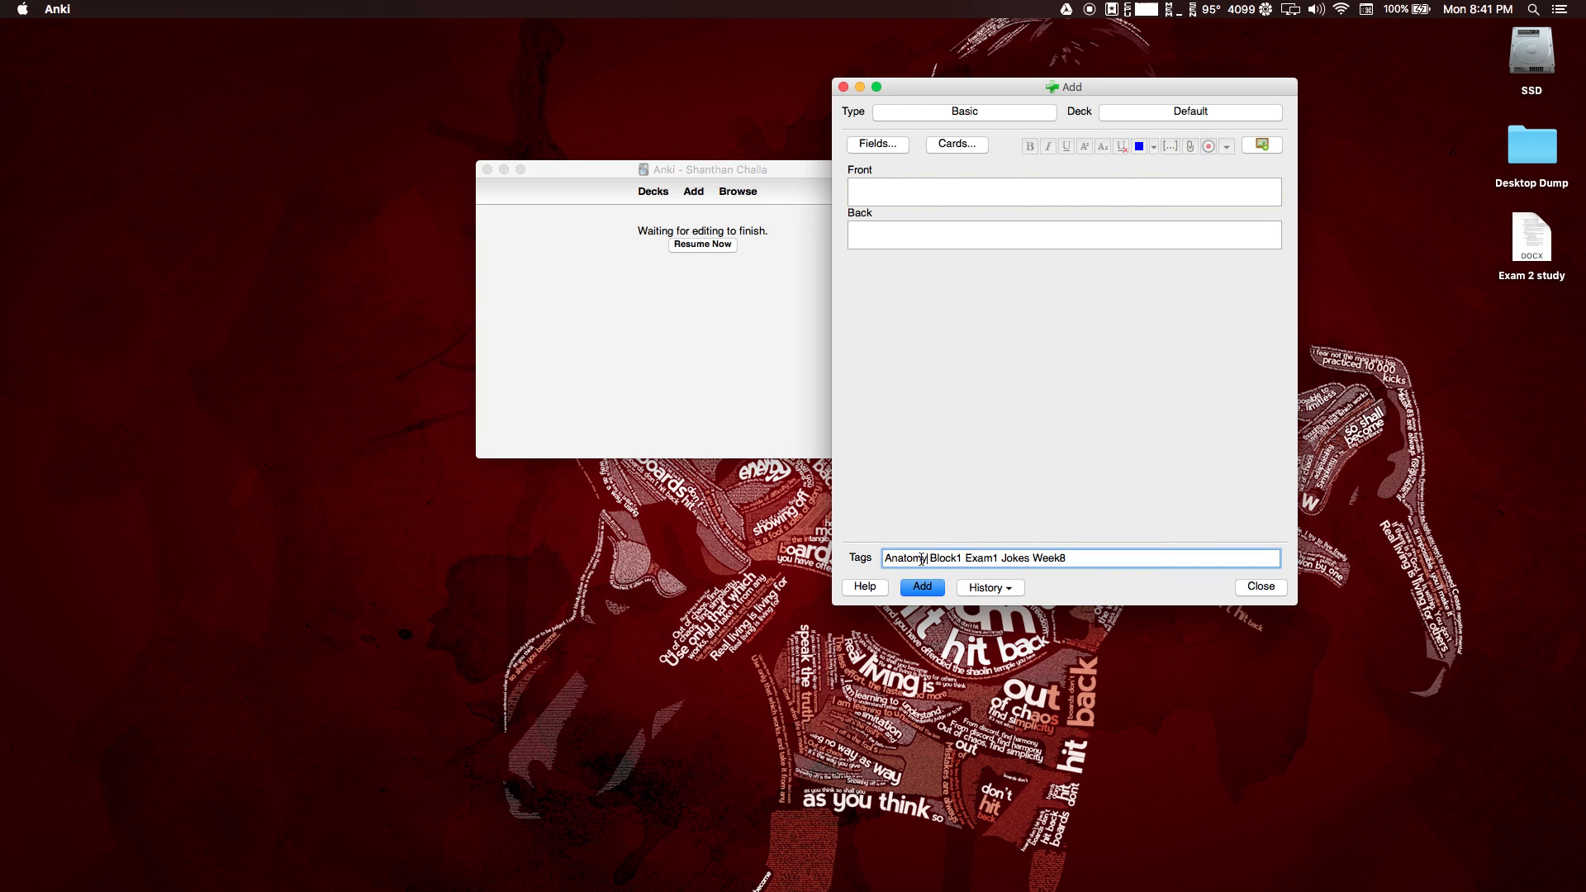
{"action": "left_click_drag", "start_coordinate": [928, 560], "coordinate": [885, 559]}
{"action": "type", "text": "Cell"}
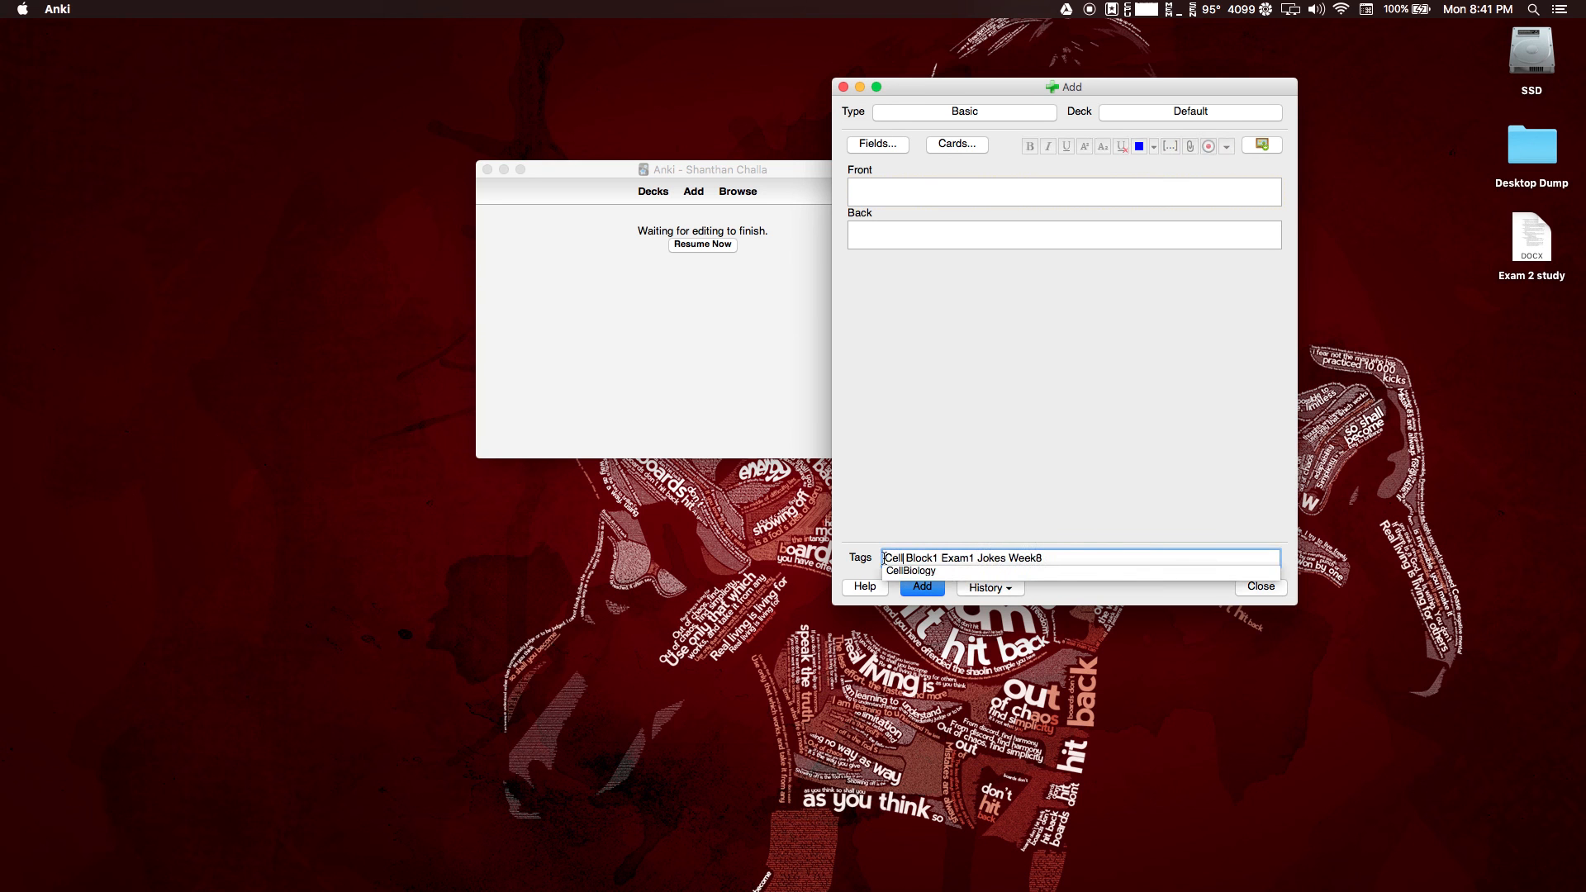
{"action": "left_click", "coordinate": [919, 572]}
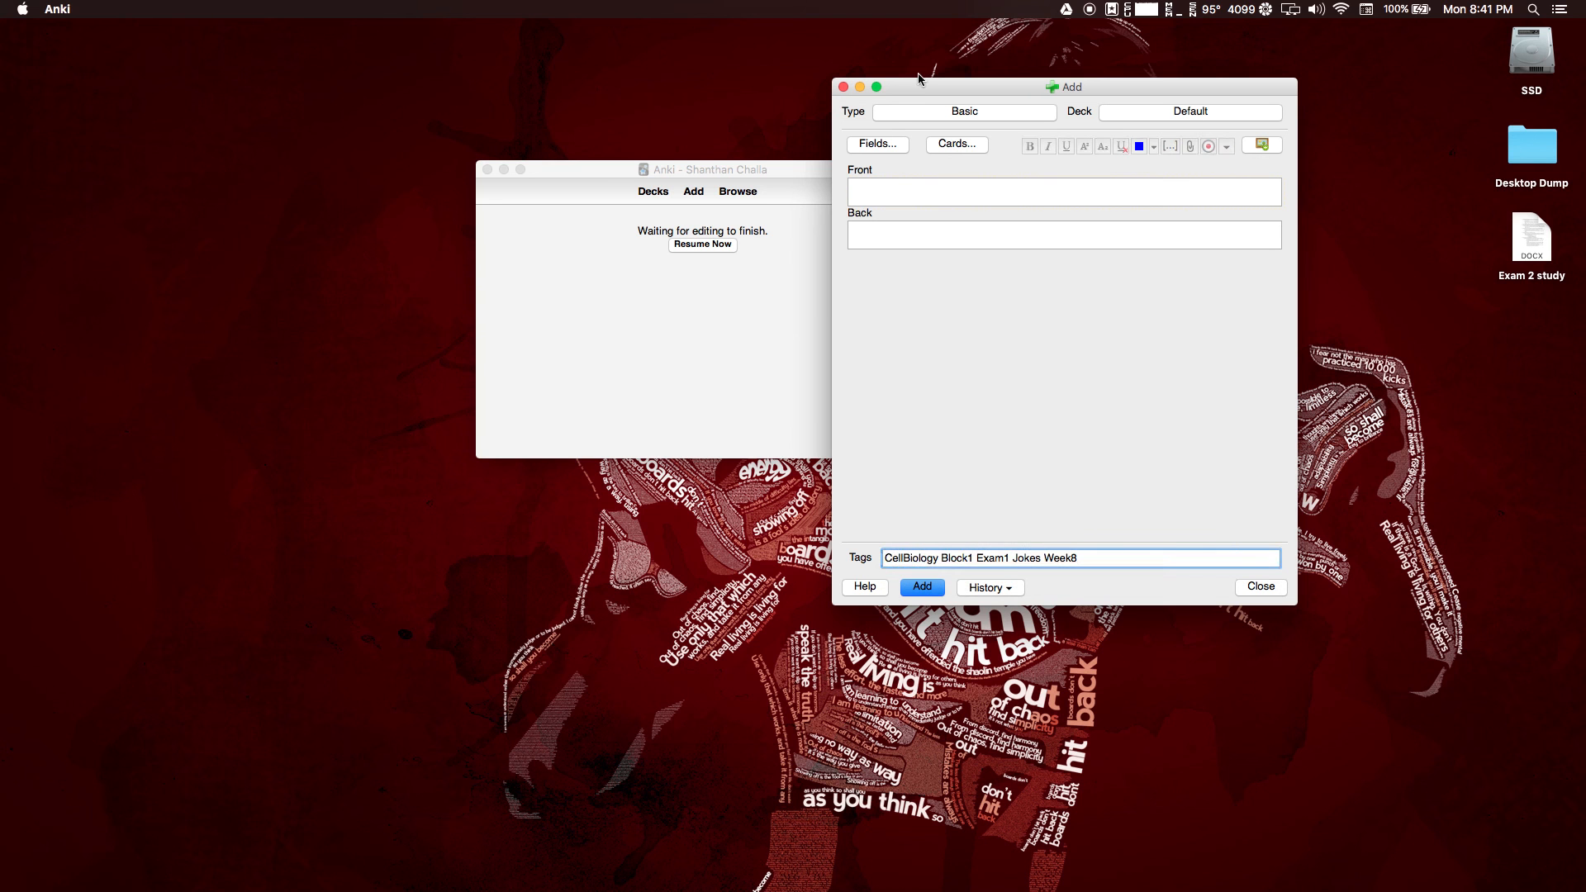
Add a note with front "What is my favorite charector on GOT?" and back "Tyrion" to the Default deck, keeping the current tags.
{"action": "left_click", "coordinate": [899, 190]}
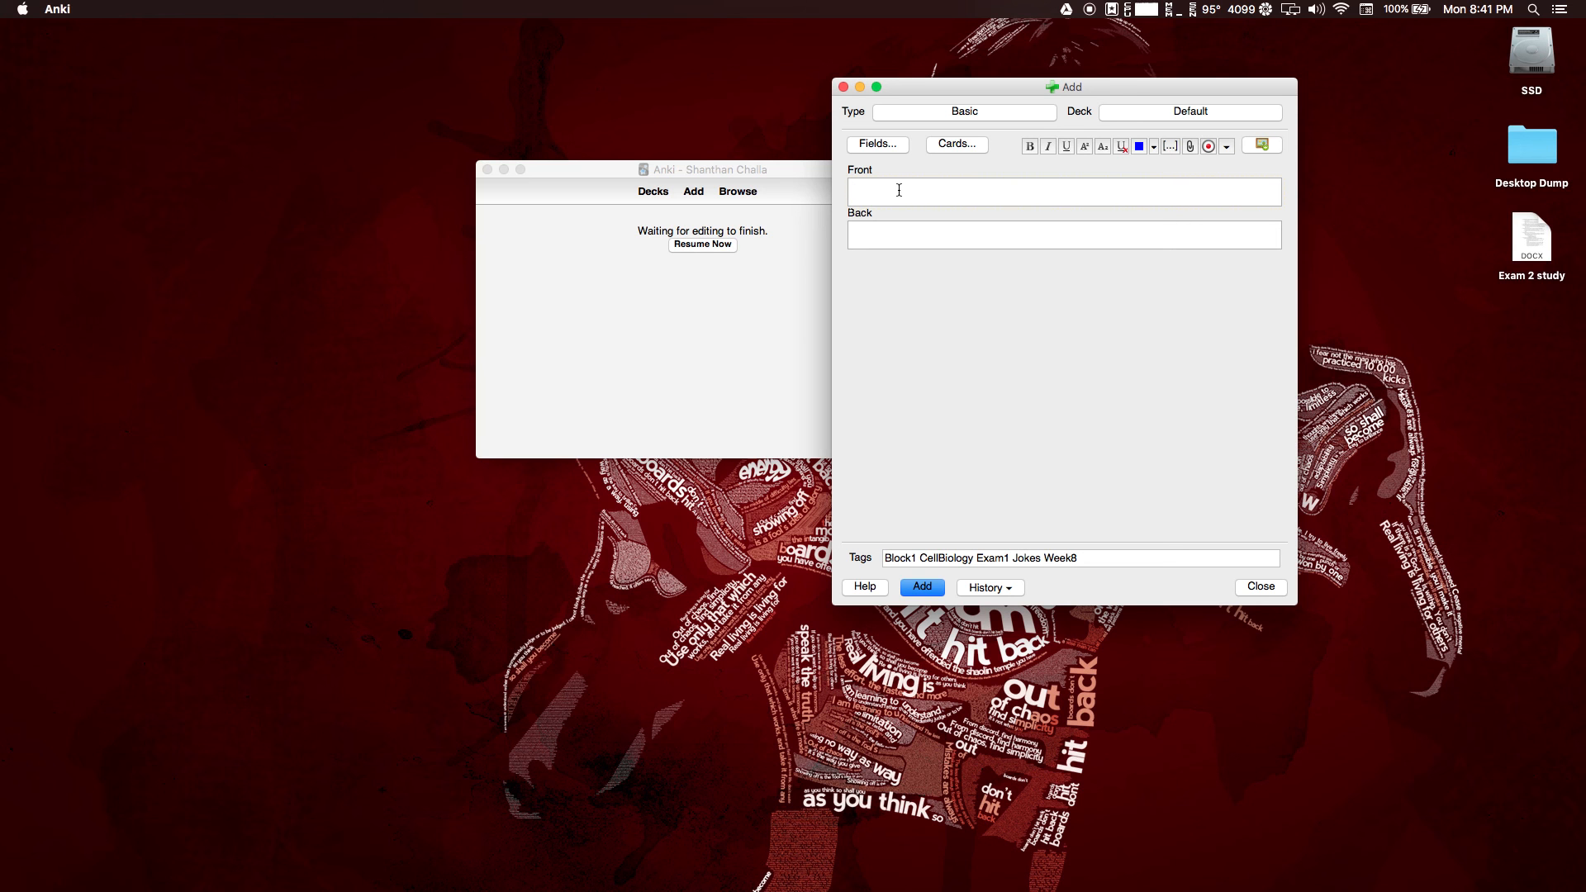
{"action": "type", "text": "What is my favorite ca"}
{"action": "key", "text": "BackSpace"}
{"action": "type", "text": "harector on"}
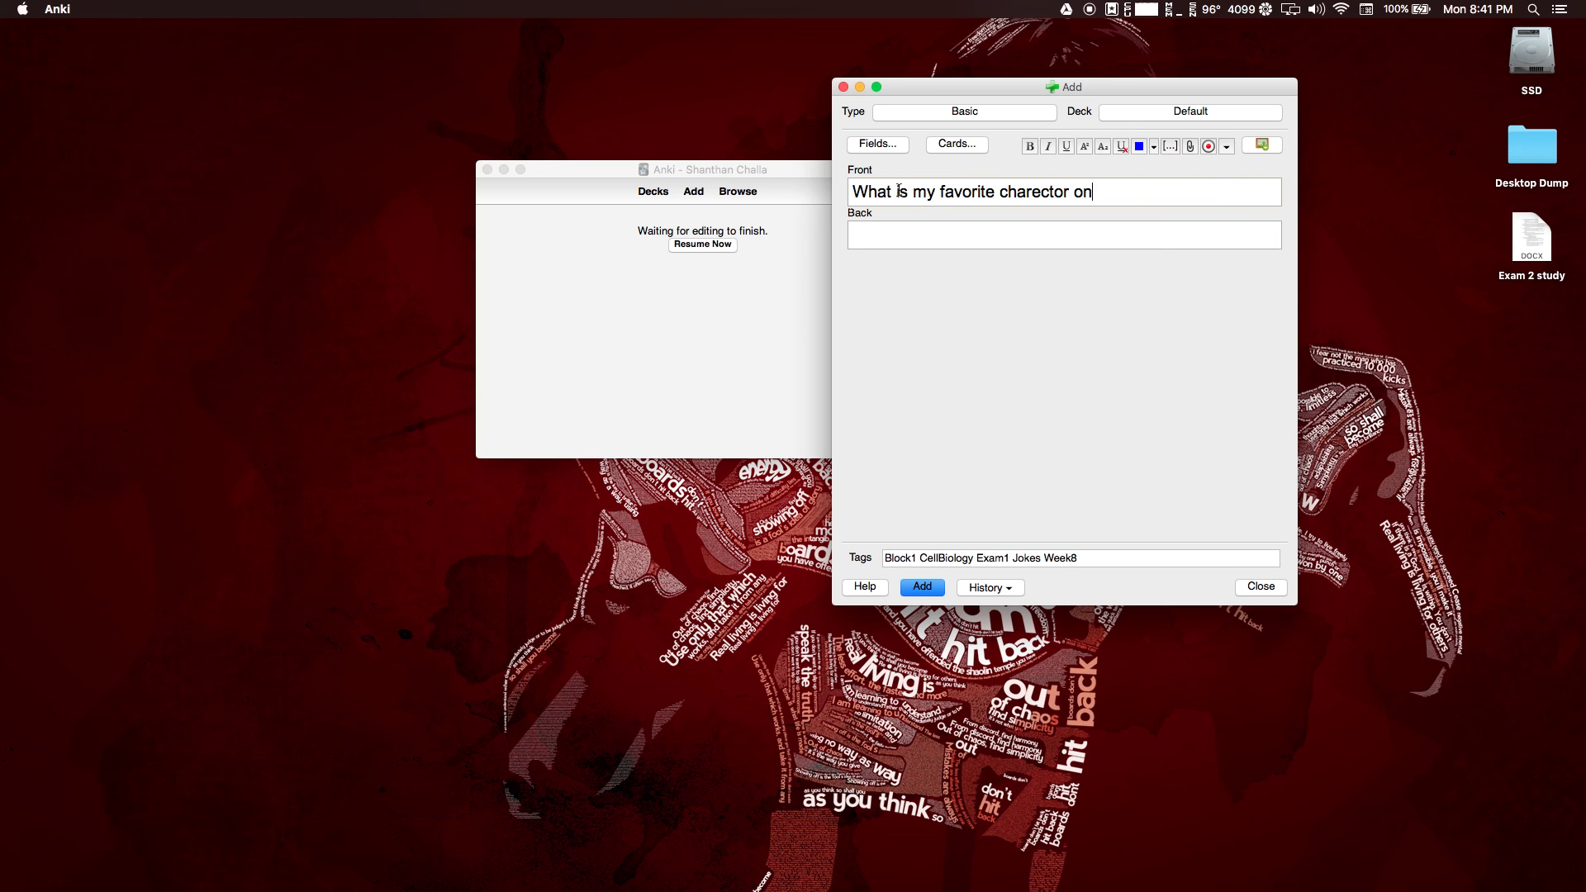
{"action": "type", "text": " GOT?"}
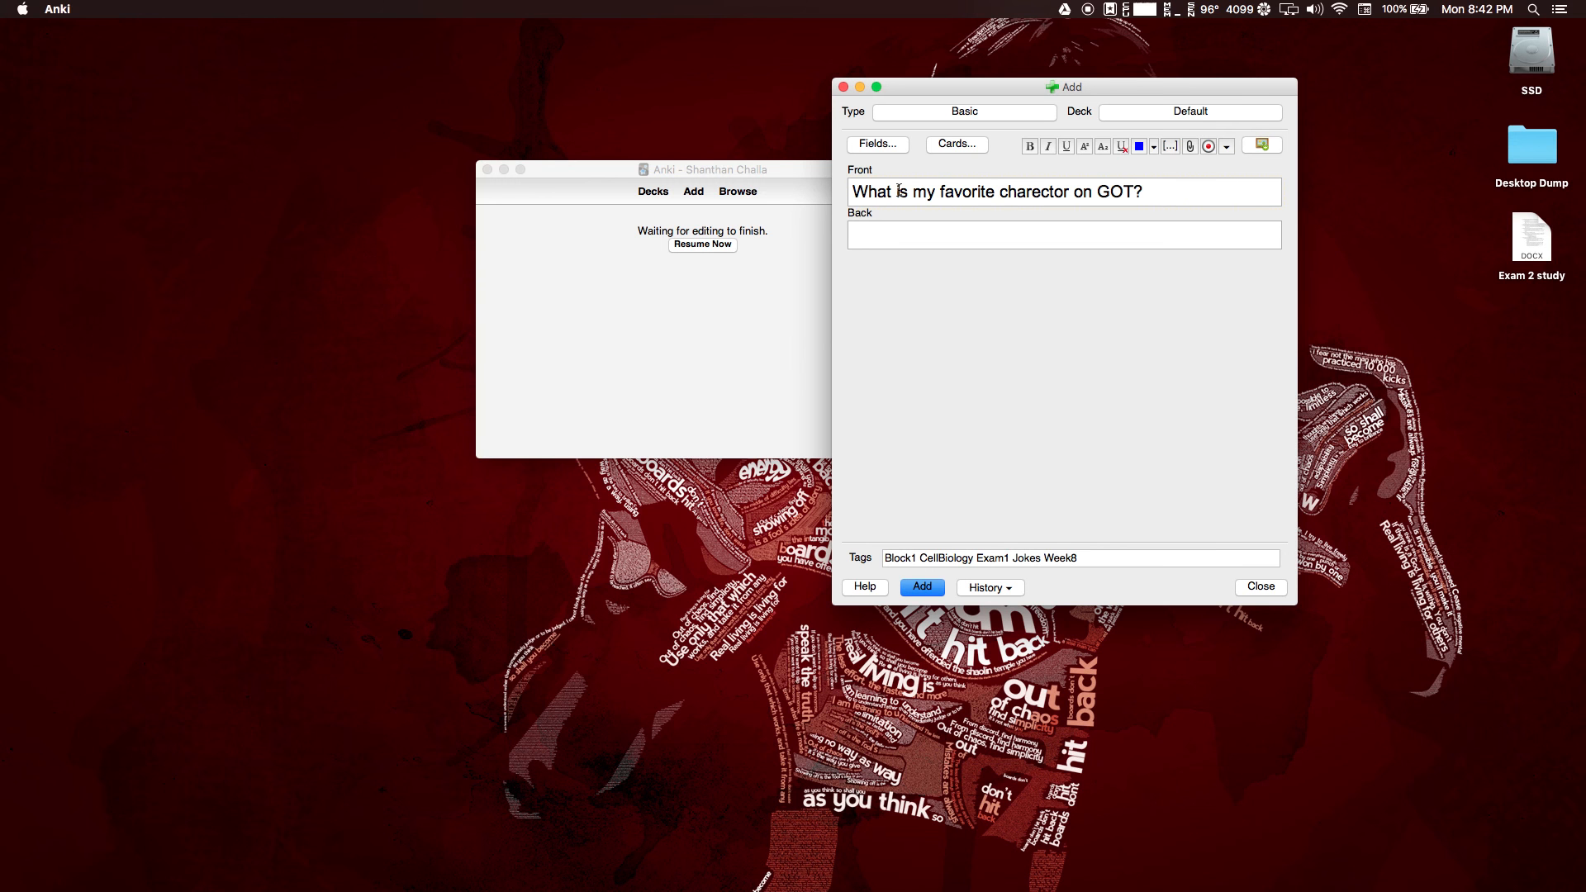
{"action": "key", "text": "Tab"}
{"action": "type", "text": "Tyrion"}
{"action": "left_click", "coordinate": [927, 587]}
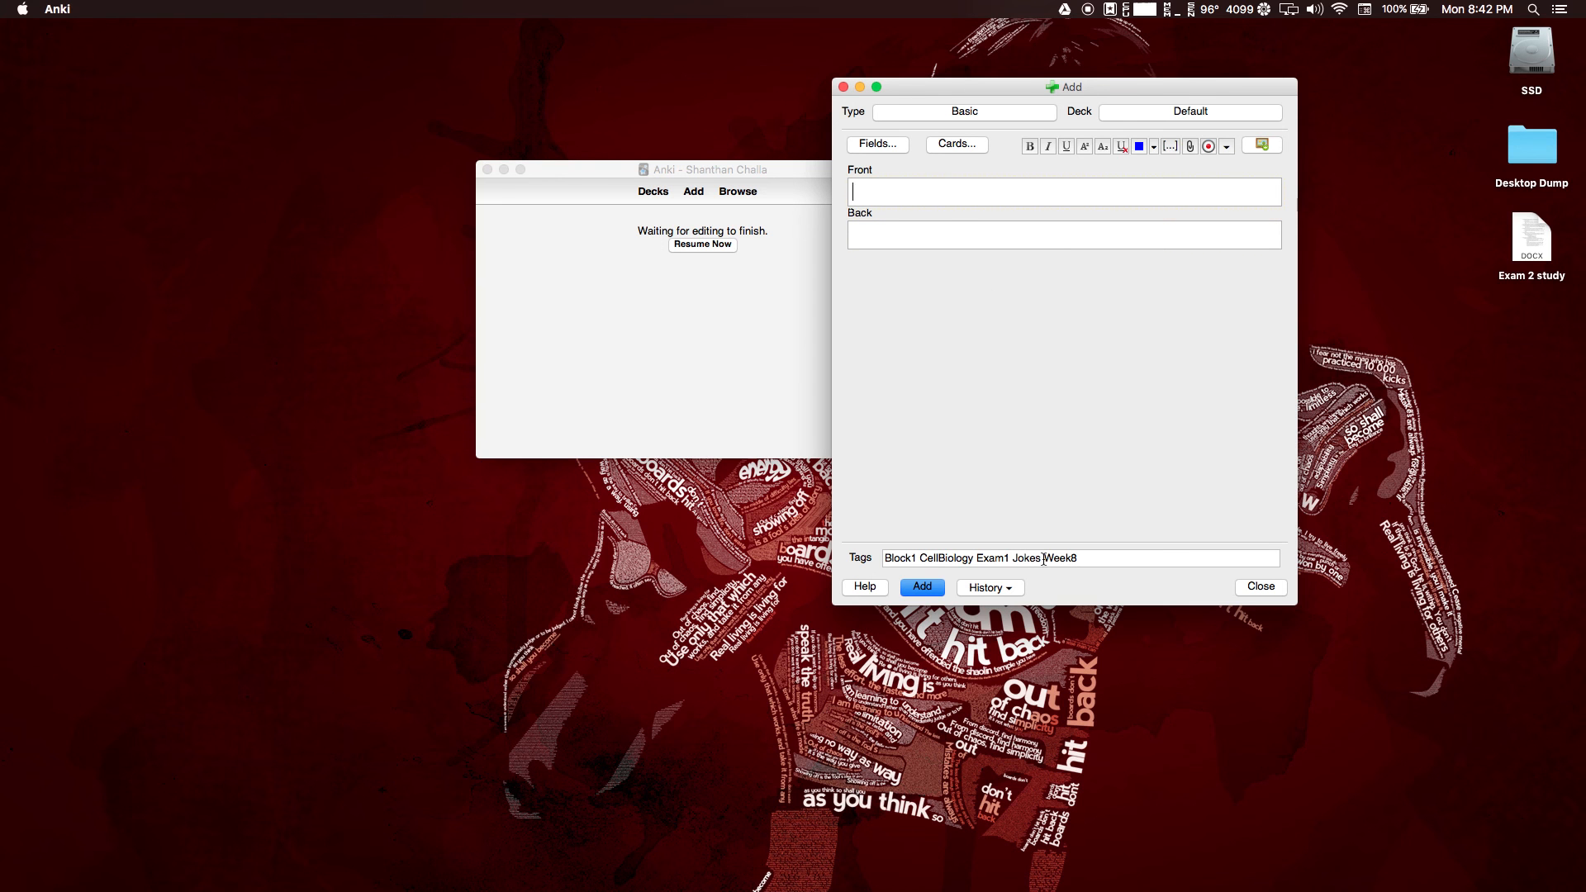
Remove the Jokes tag from the tags kept for the next note and close the note-adding window.
{"action": "left_click_drag", "start_coordinate": [1042, 560], "coordinate": [1013, 561]}
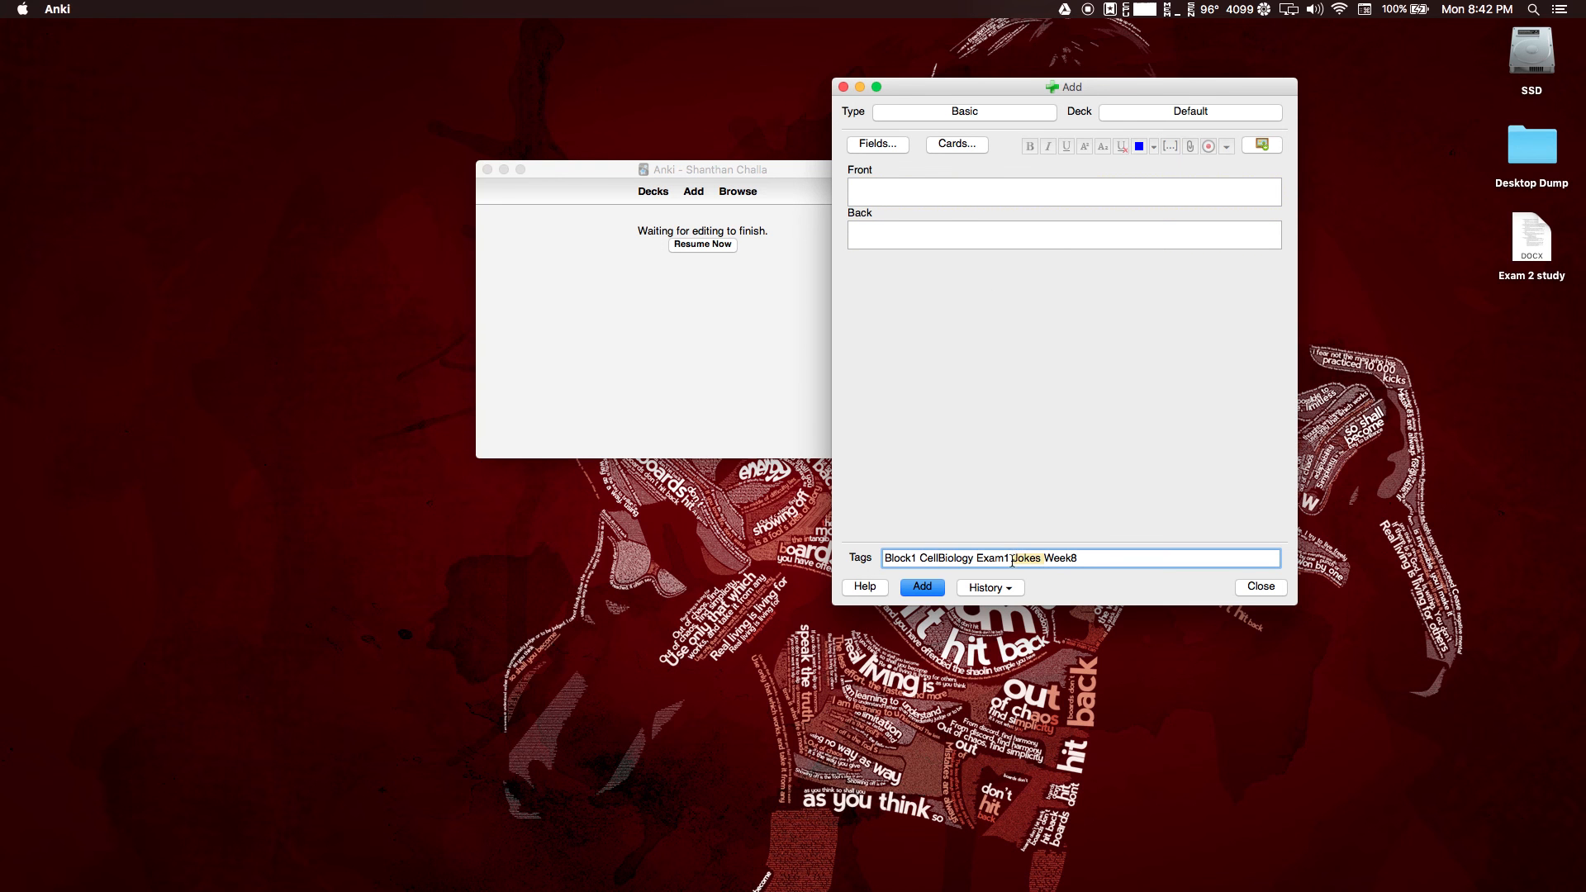
{"action": "key", "text": "BackSpace"}
{"action": "left_click", "coordinate": [843, 87]}
Browse the cards tagged Jokes and those tagged CellBiology, and close the card browser.
{"action": "left_click", "coordinate": [735, 193]}
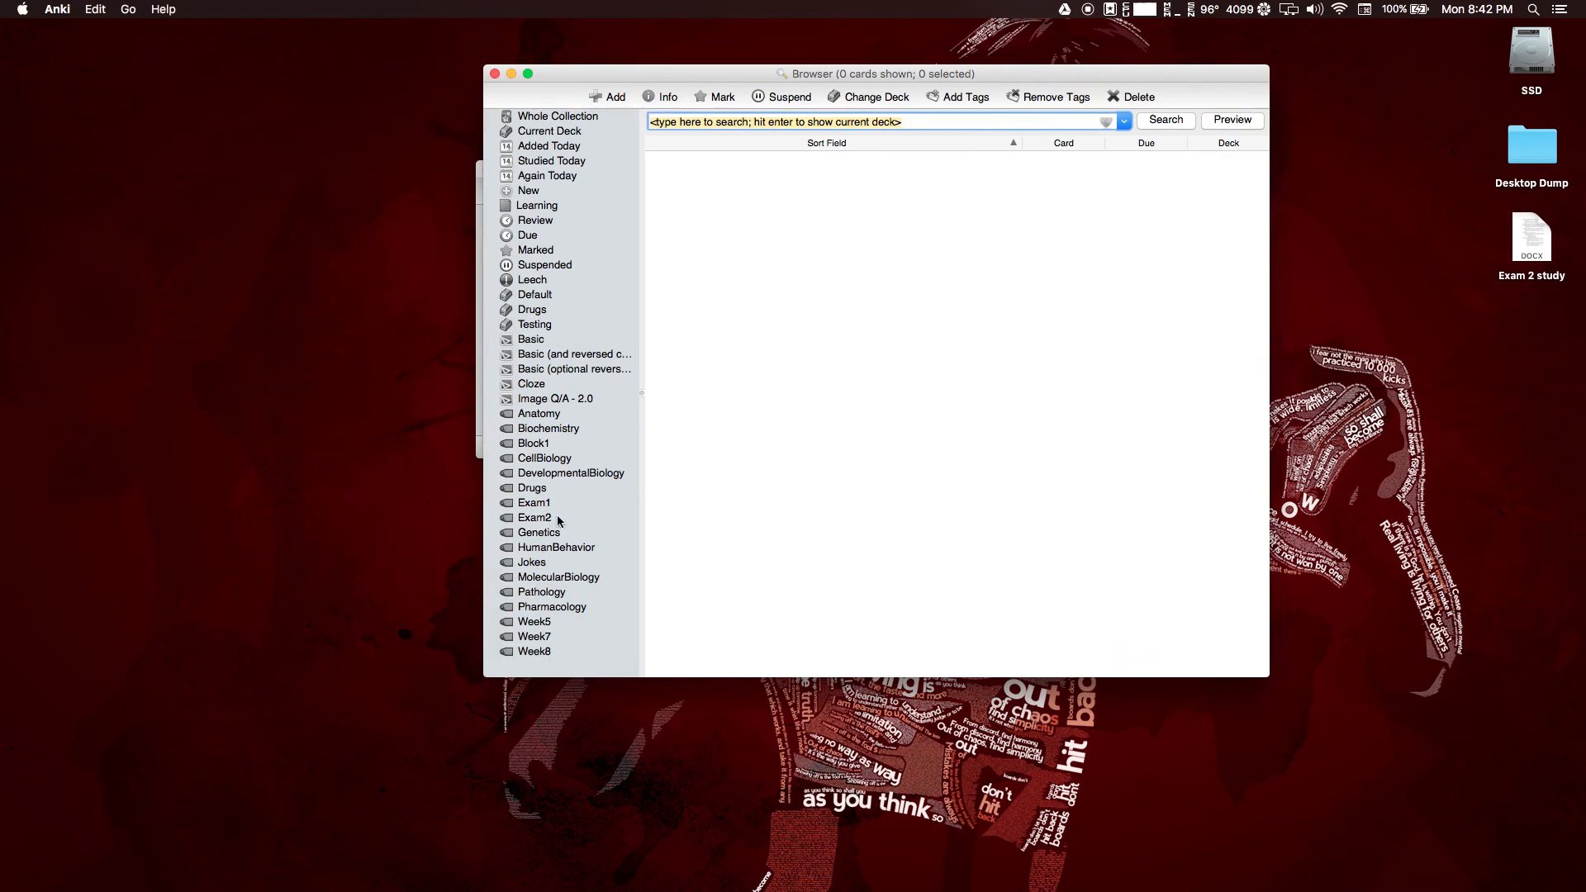
{"action": "left_click", "coordinate": [541, 565]}
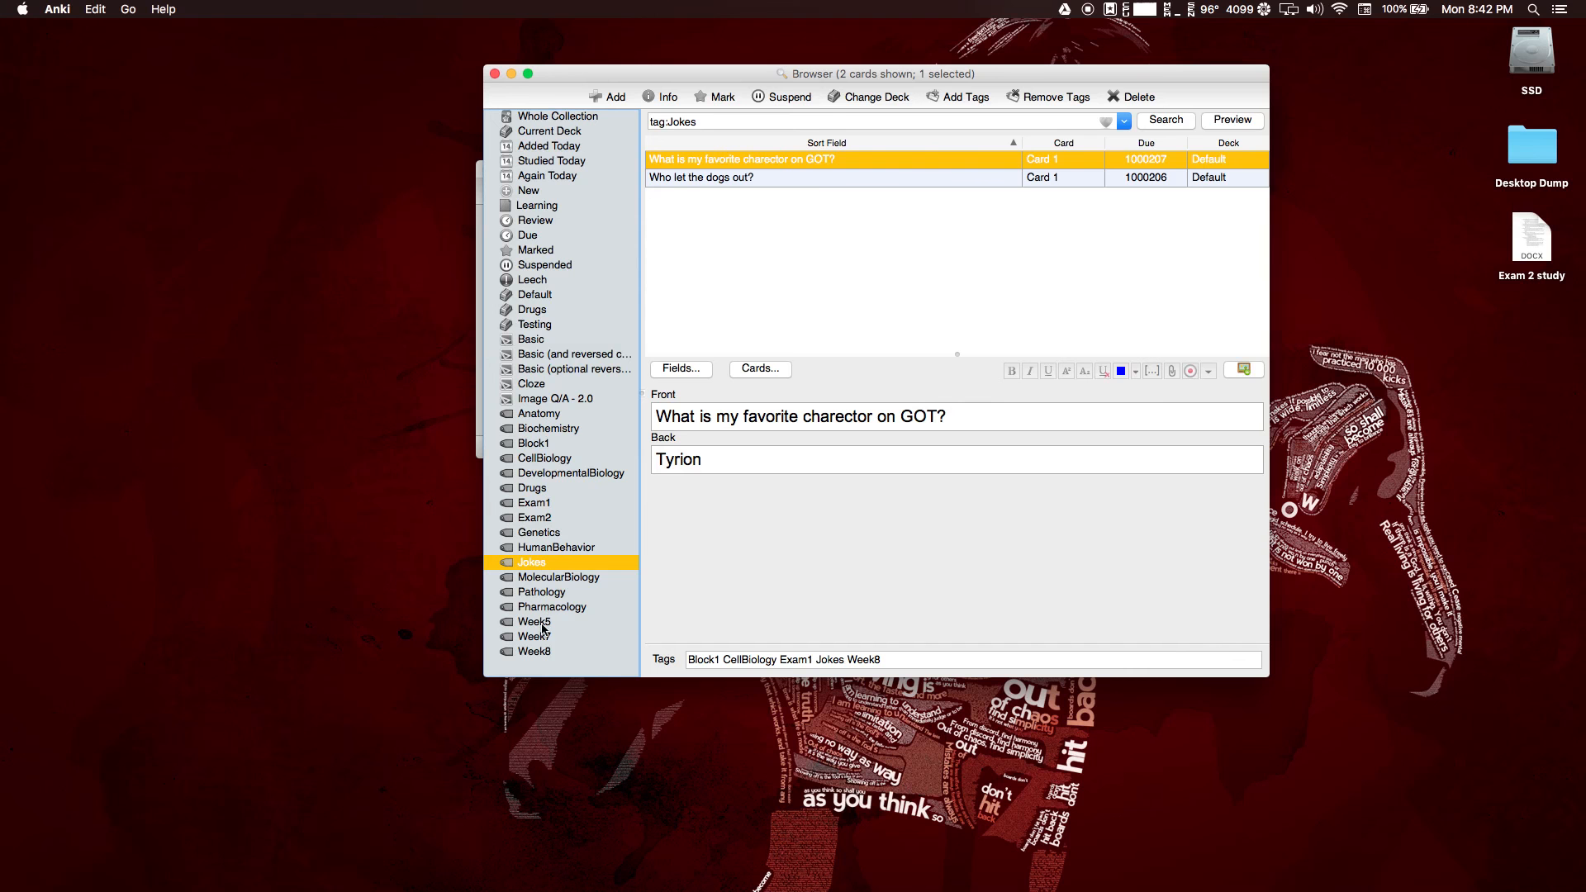
{"action": "left_click", "coordinate": [528, 461]}
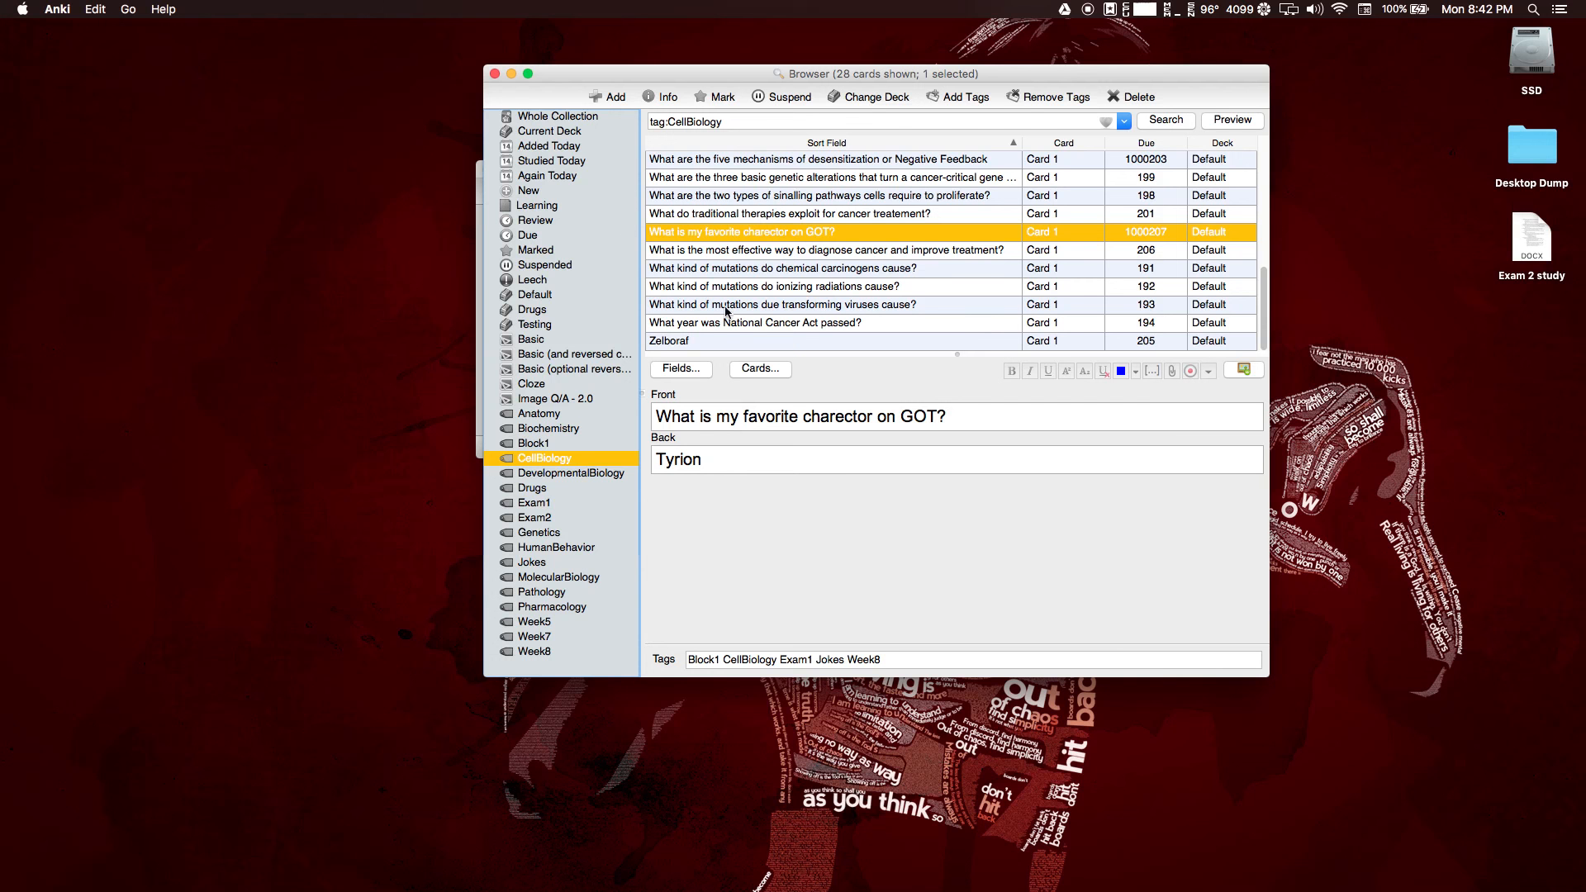
{"action": "left_click", "coordinate": [496, 75]}
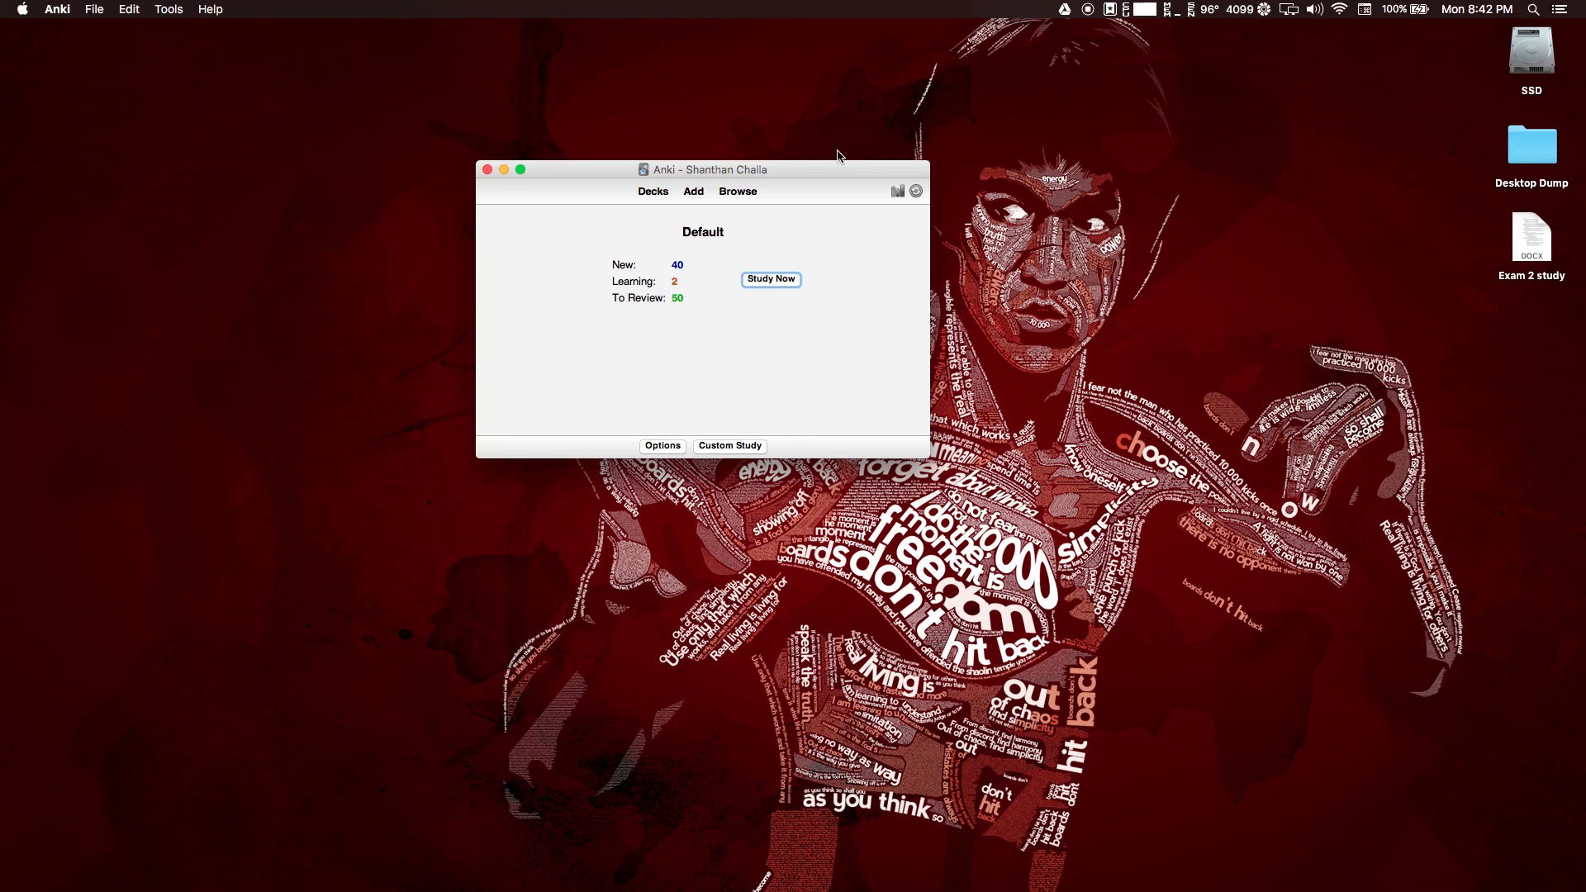
Build a filtered deck from deck:"Default" tag:"Drugs", limited to 1000 cards selected by Random.
{"action": "left_click_drag", "start_coordinate": [779, 165], "coordinate": [860, 101]}
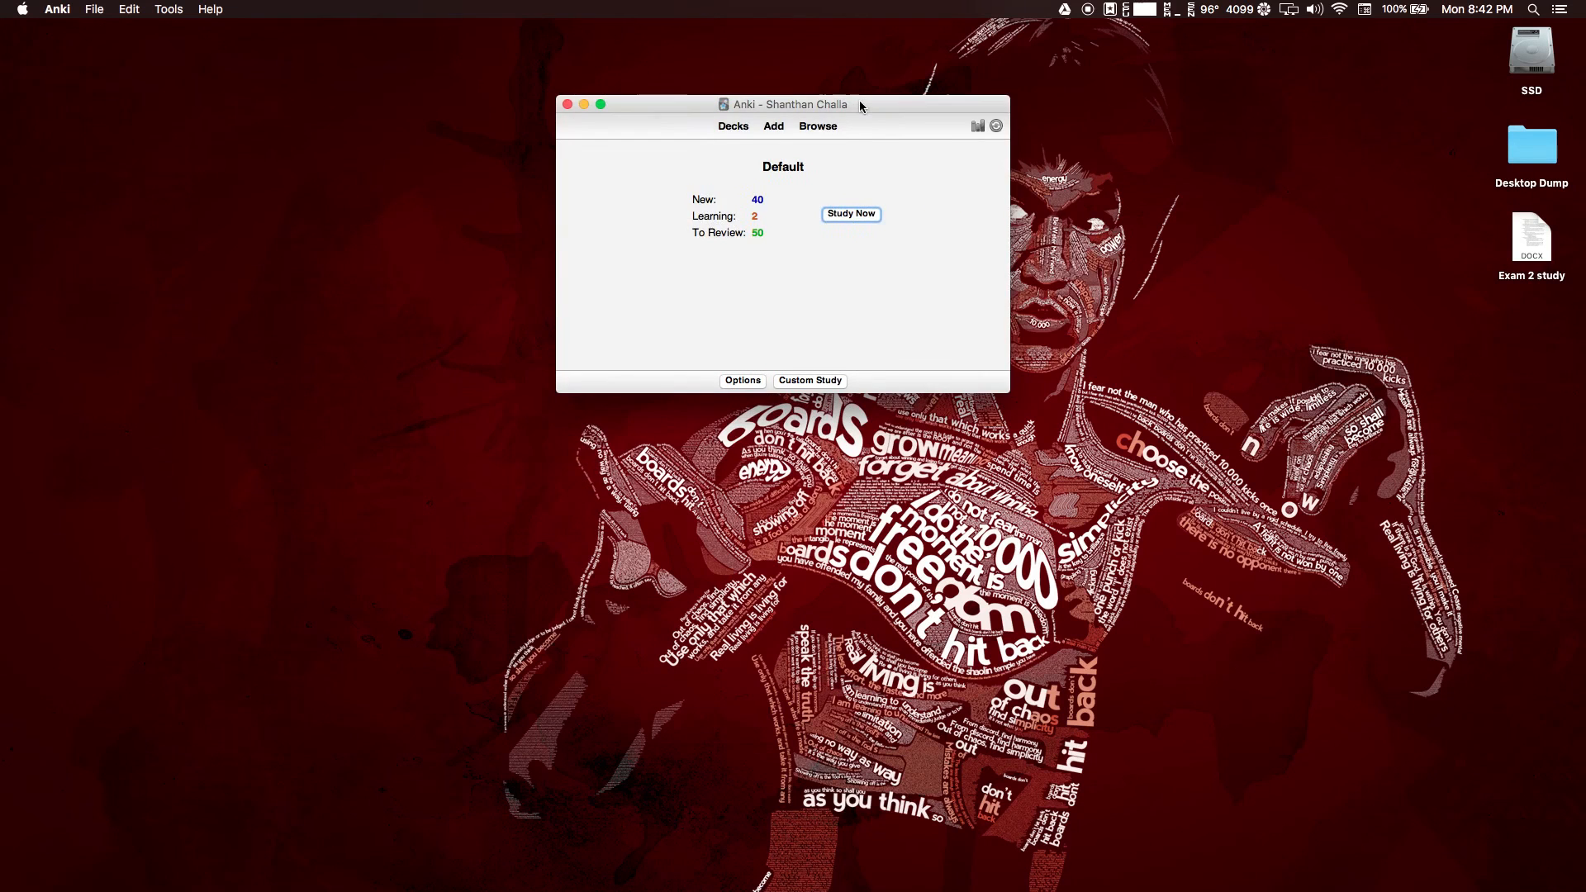
{"action": "key", "text": "f"}
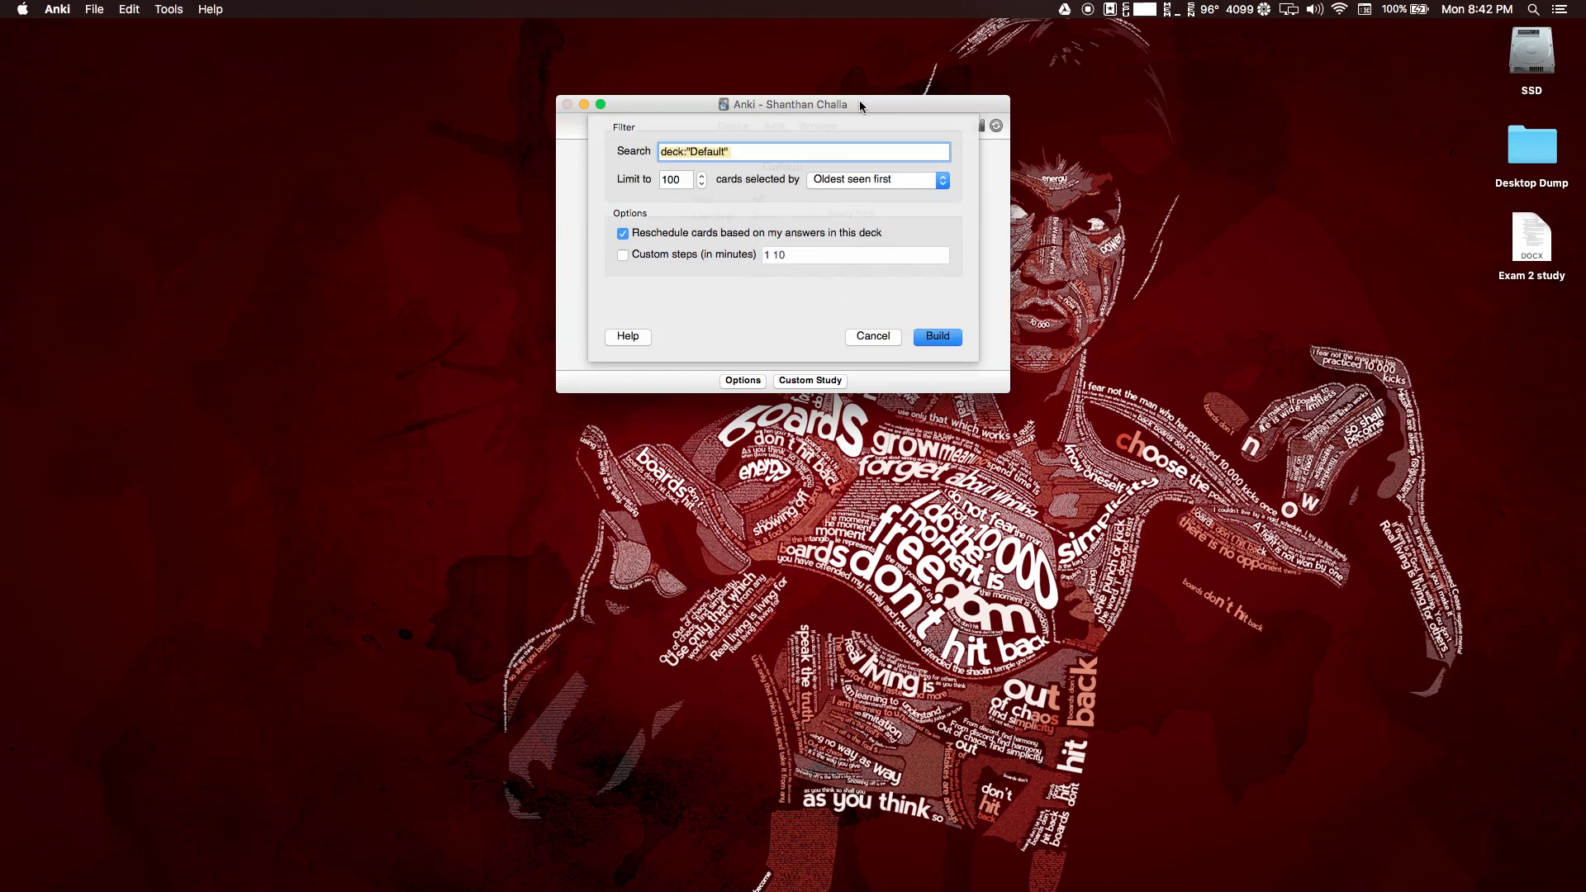
{"action": "left_click", "coordinate": [759, 152]}
{"action": "type", "text": "tag:\"Drugs"}
{"action": "left_click", "coordinate": [860, 180]}
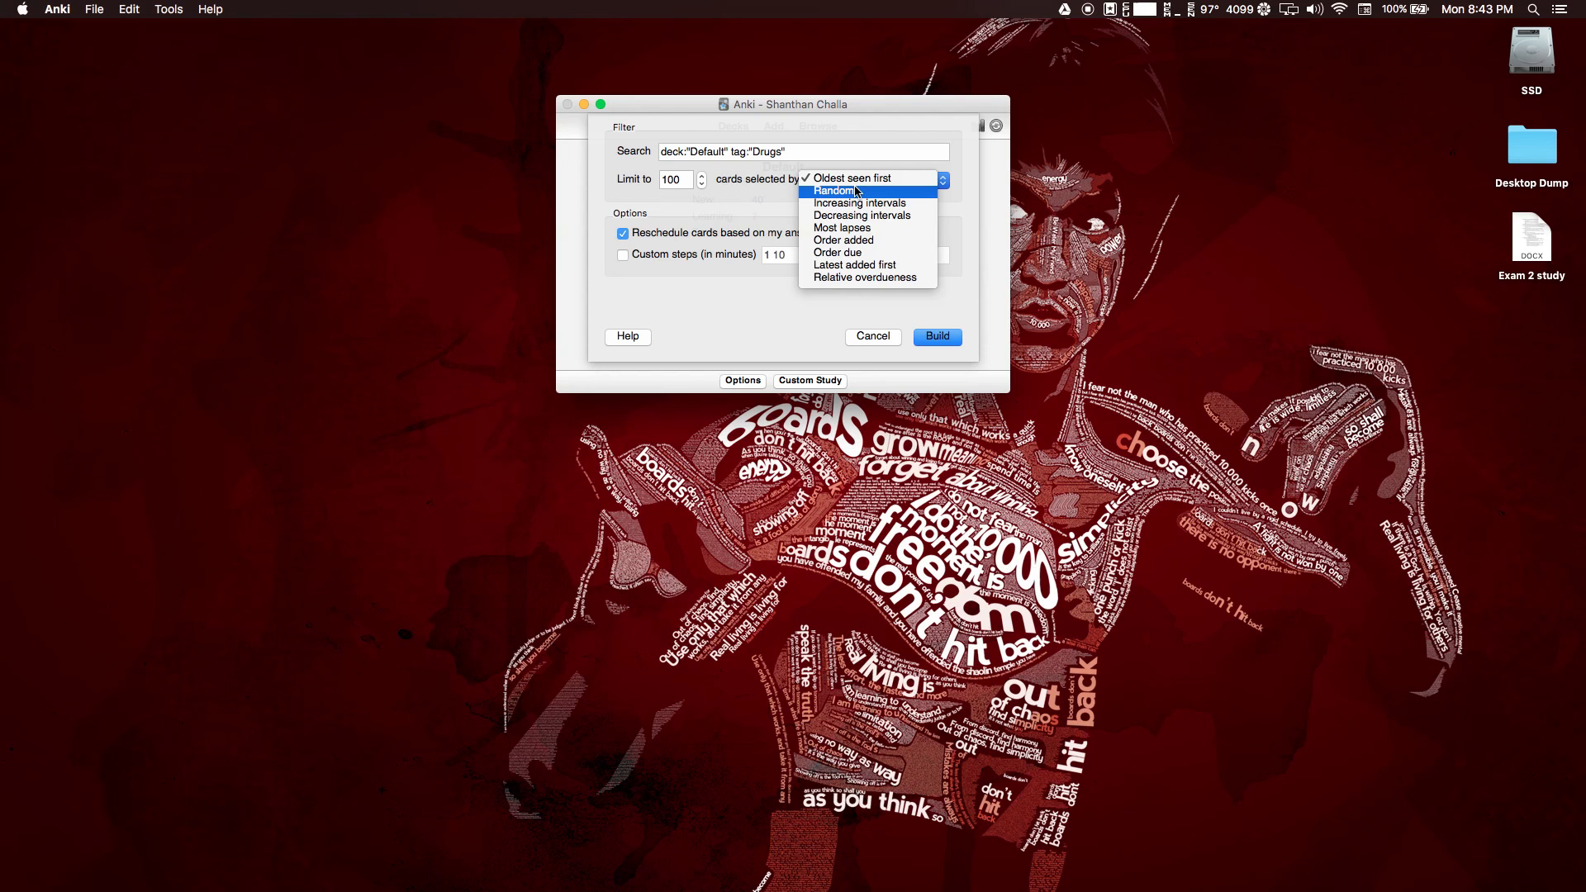
{"action": "left_click", "coordinate": [852, 191]}
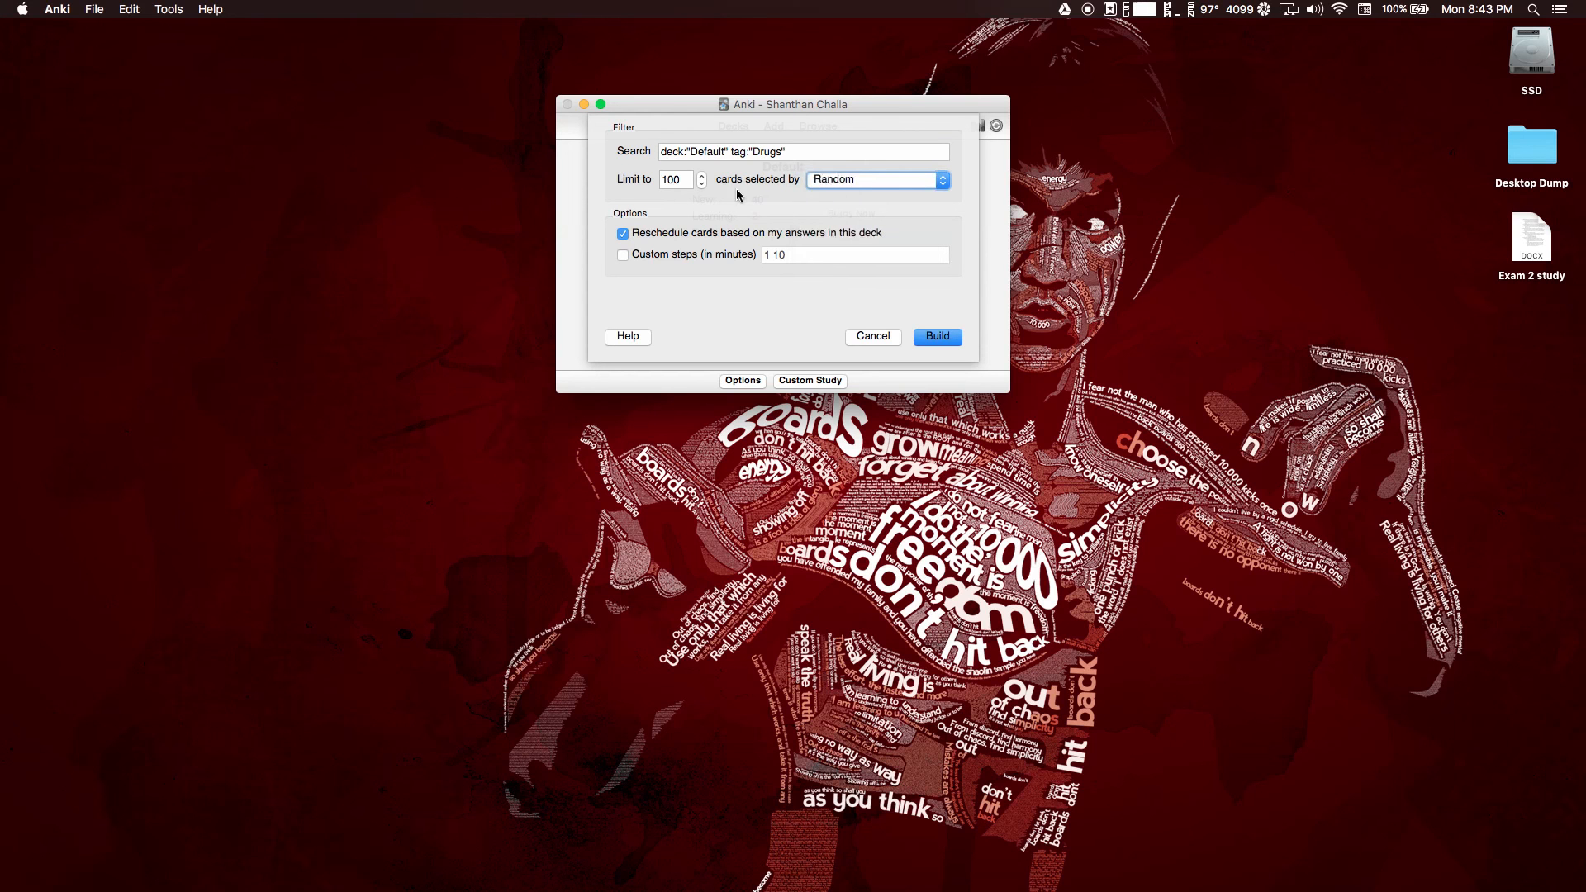
{"action": "double_click", "coordinate": [687, 183]}
{"action": "type", "text": "1000"}
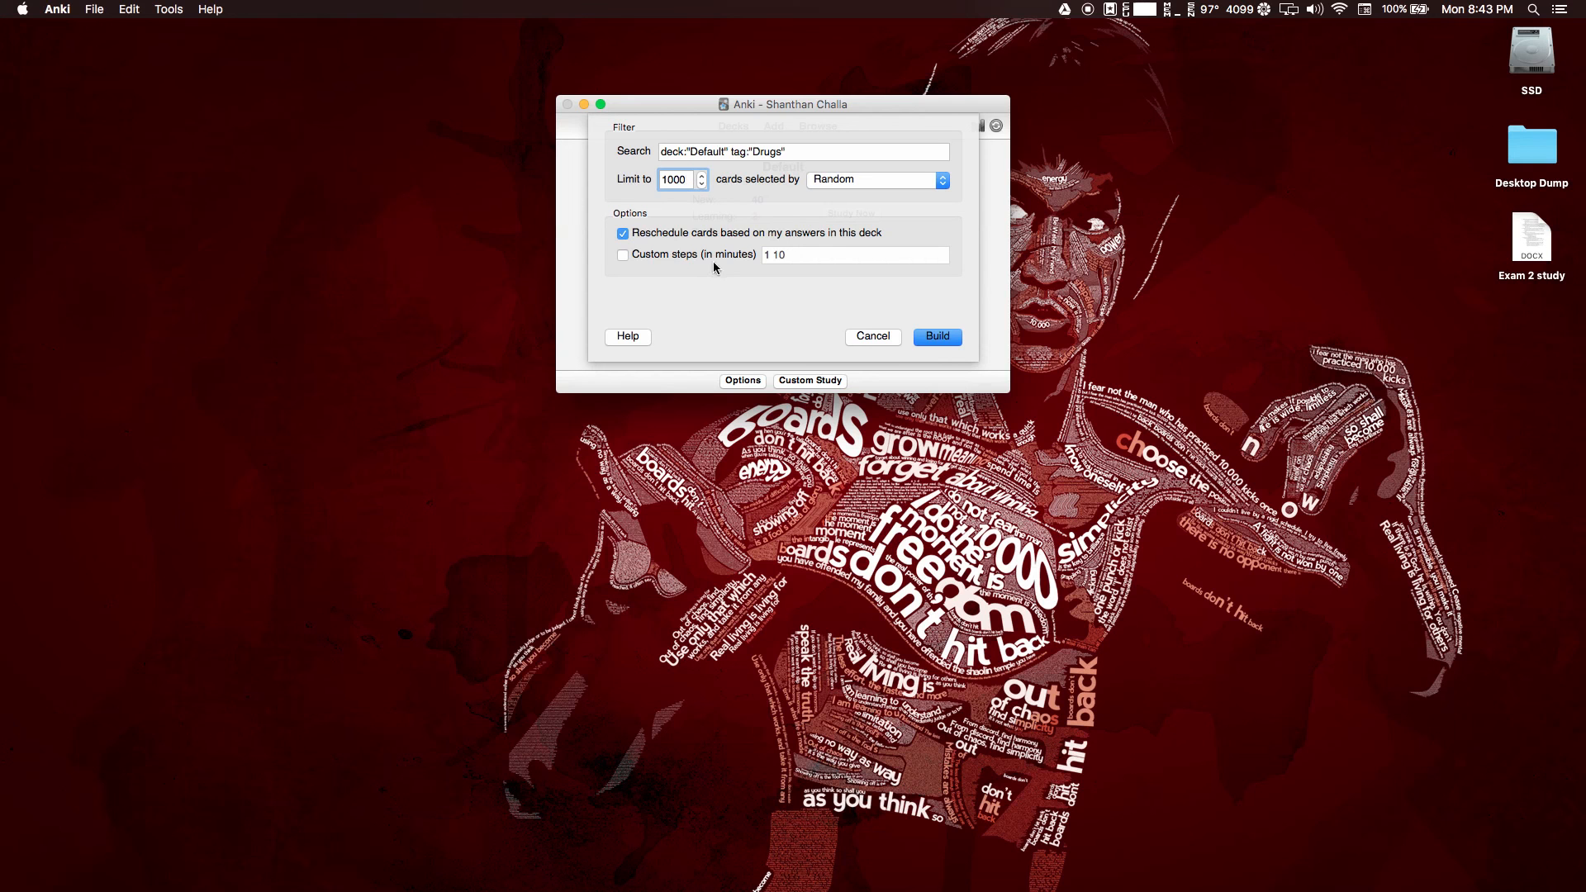
{"action": "left_click", "coordinate": [938, 337]}
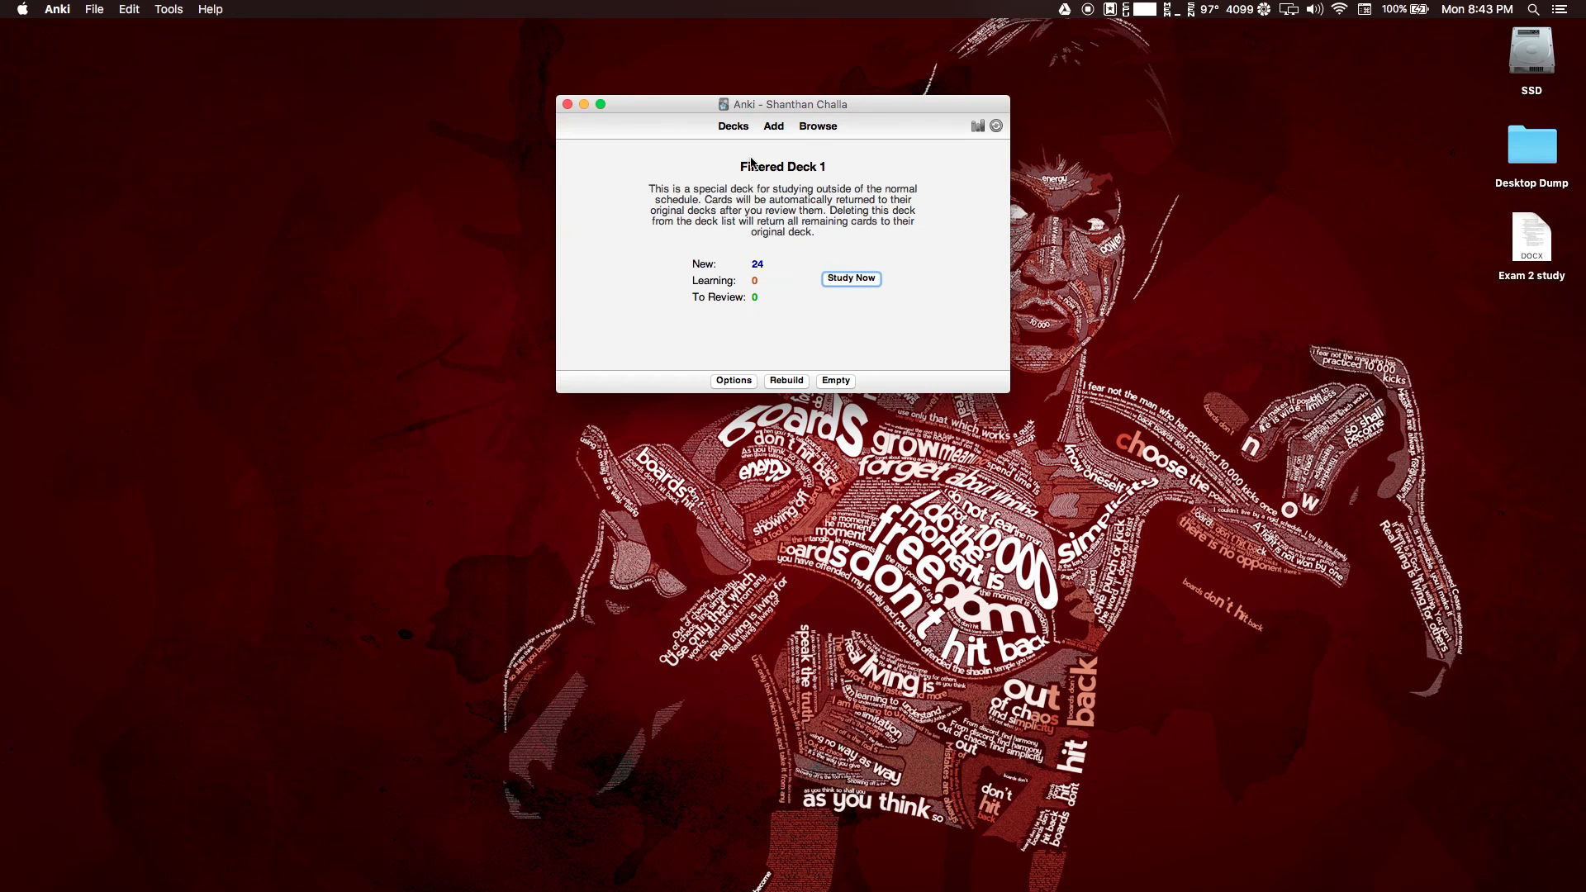
Study the new filtered deck, revealing the answers of the first three cards and rating each one Good.
{"action": "left_click", "coordinate": [843, 281]}
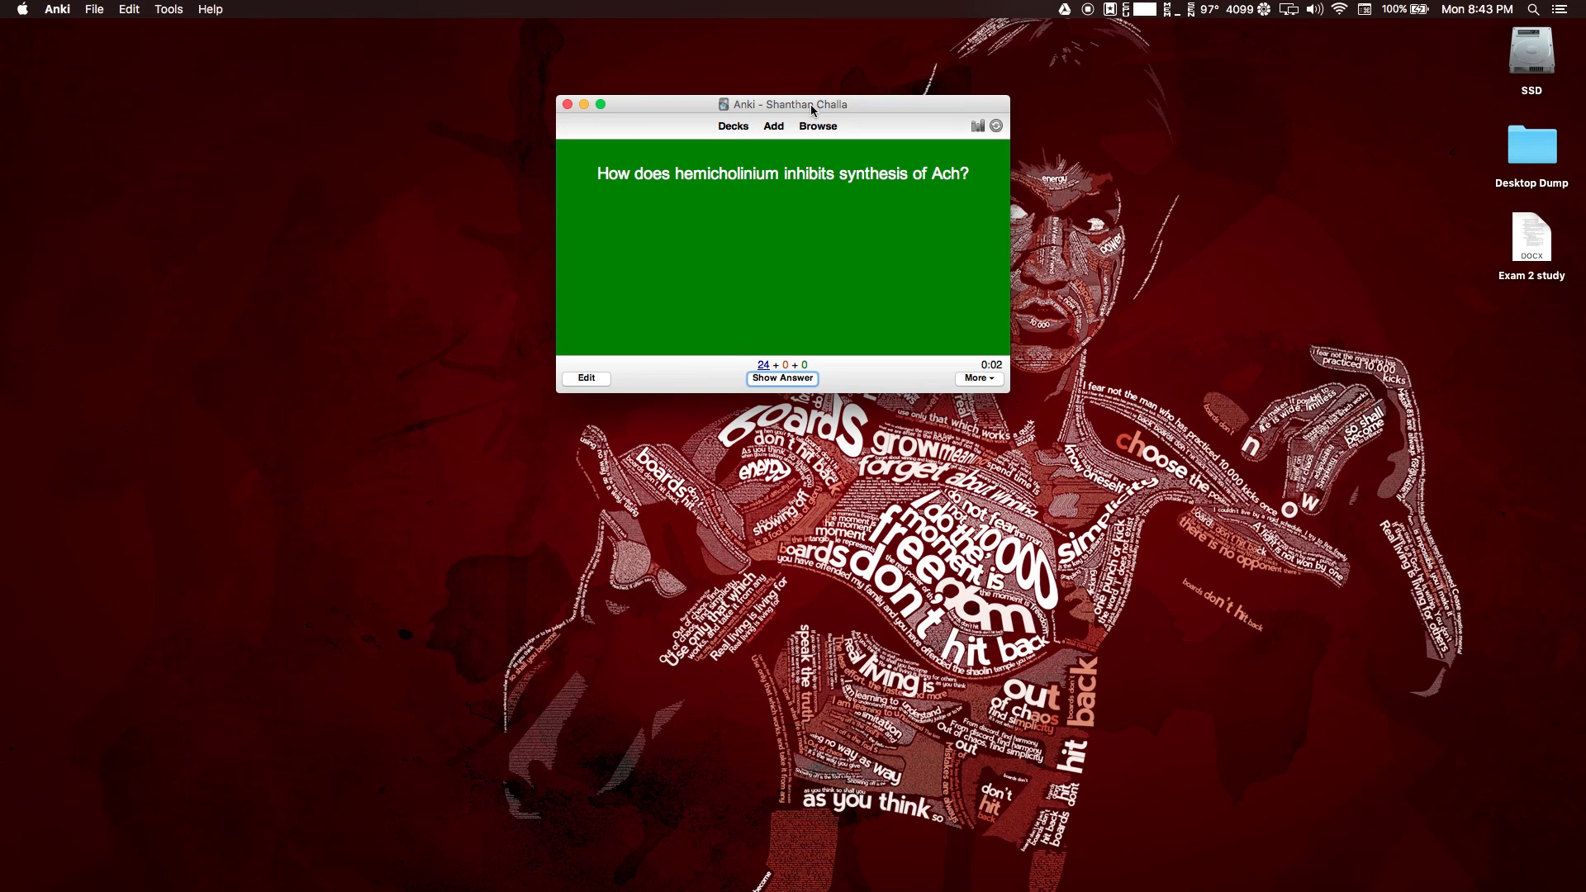
{"action": "left_click_drag", "start_coordinate": [811, 110], "coordinate": [757, 101]}
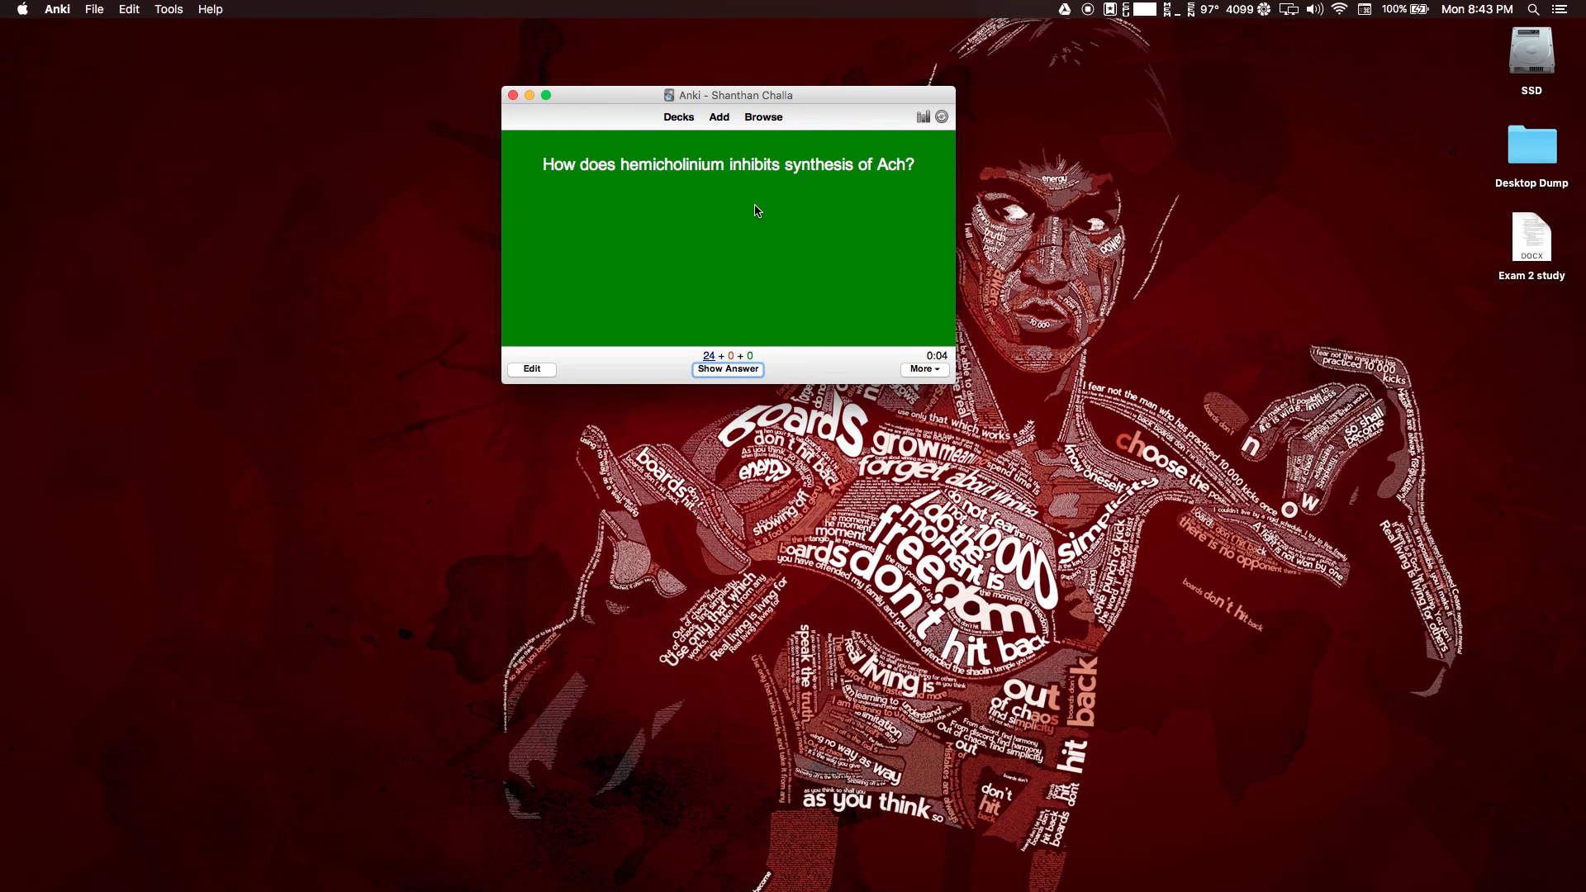
{"action": "left_click", "coordinate": [742, 377]}
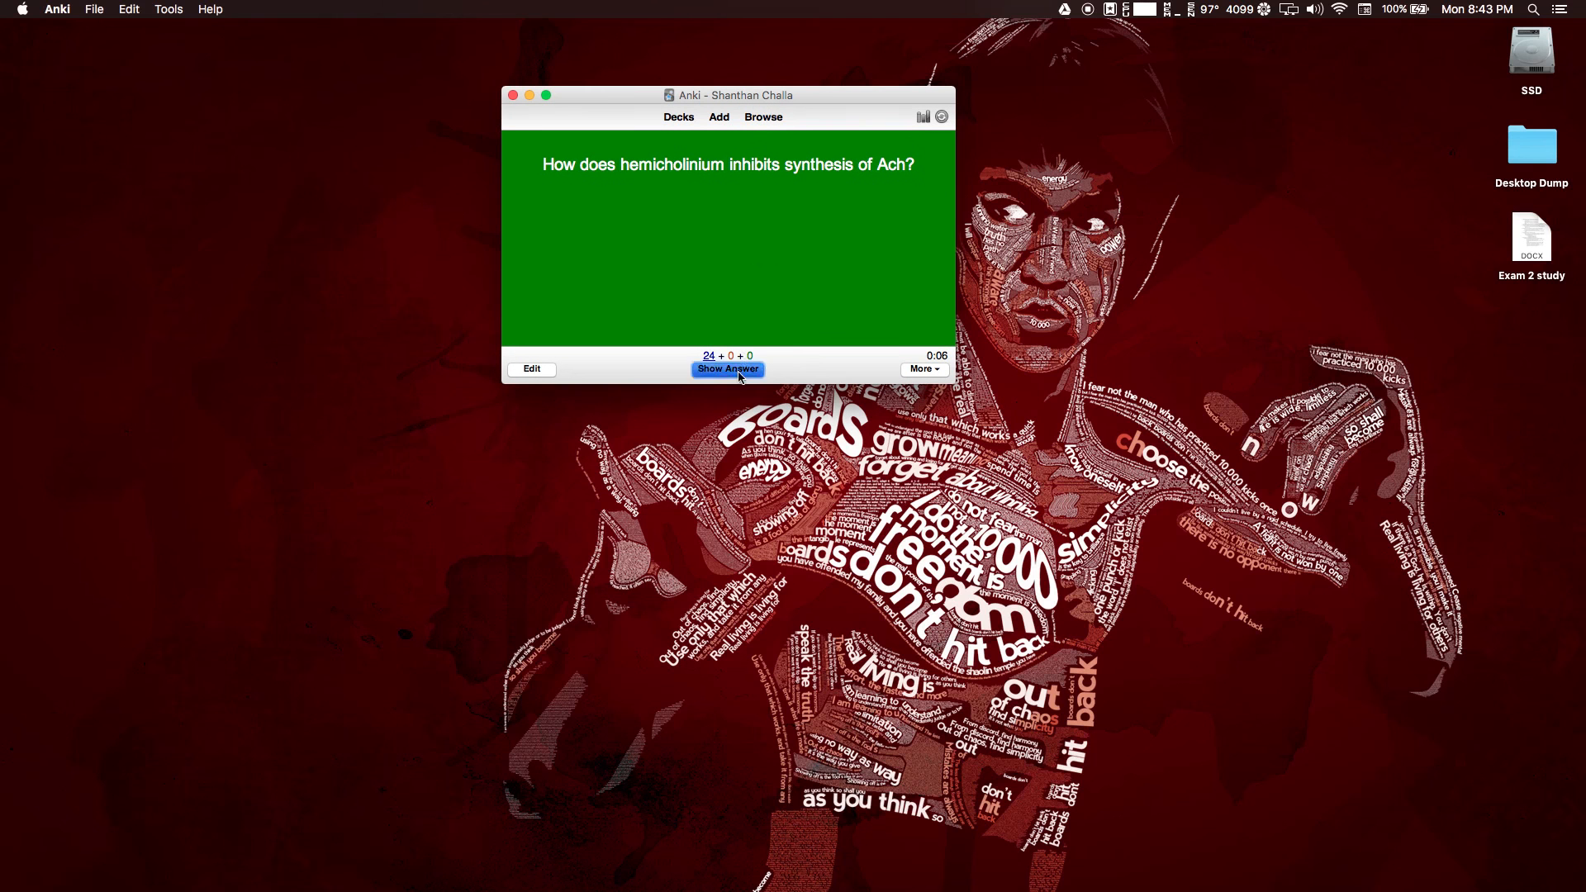
{"action": "left_click", "coordinate": [742, 378]}
{"action": "left_click", "coordinate": [741, 377]}
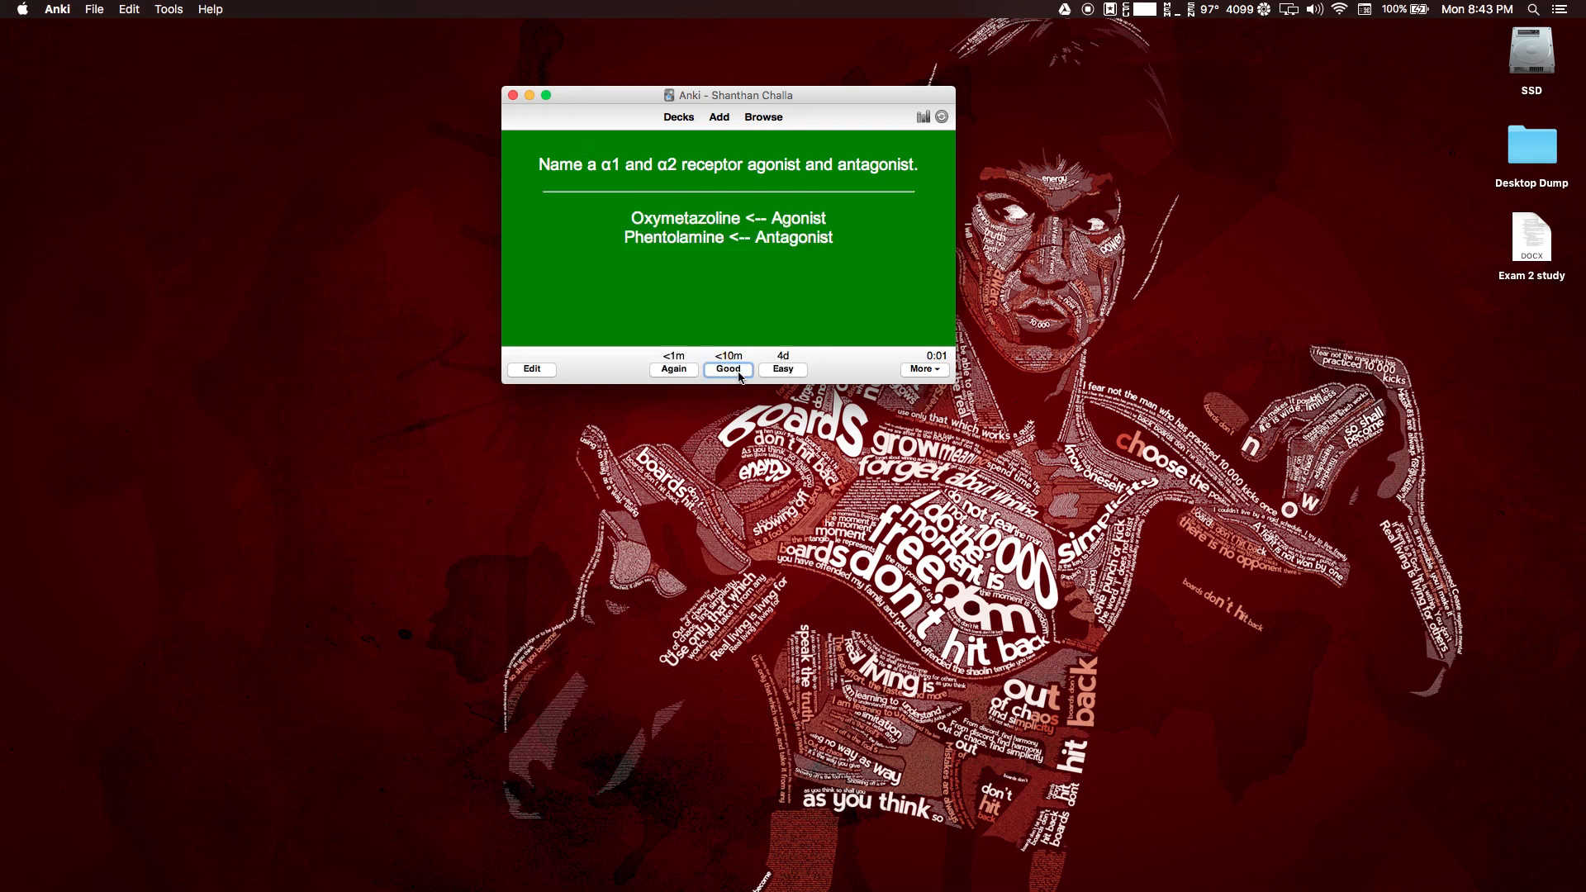
{"action": "left_click", "coordinate": [742, 377]}
{"action": "left_click", "coordinate": [741, 378]}
{"action": "left_click", "coordinate": [741, 378]}
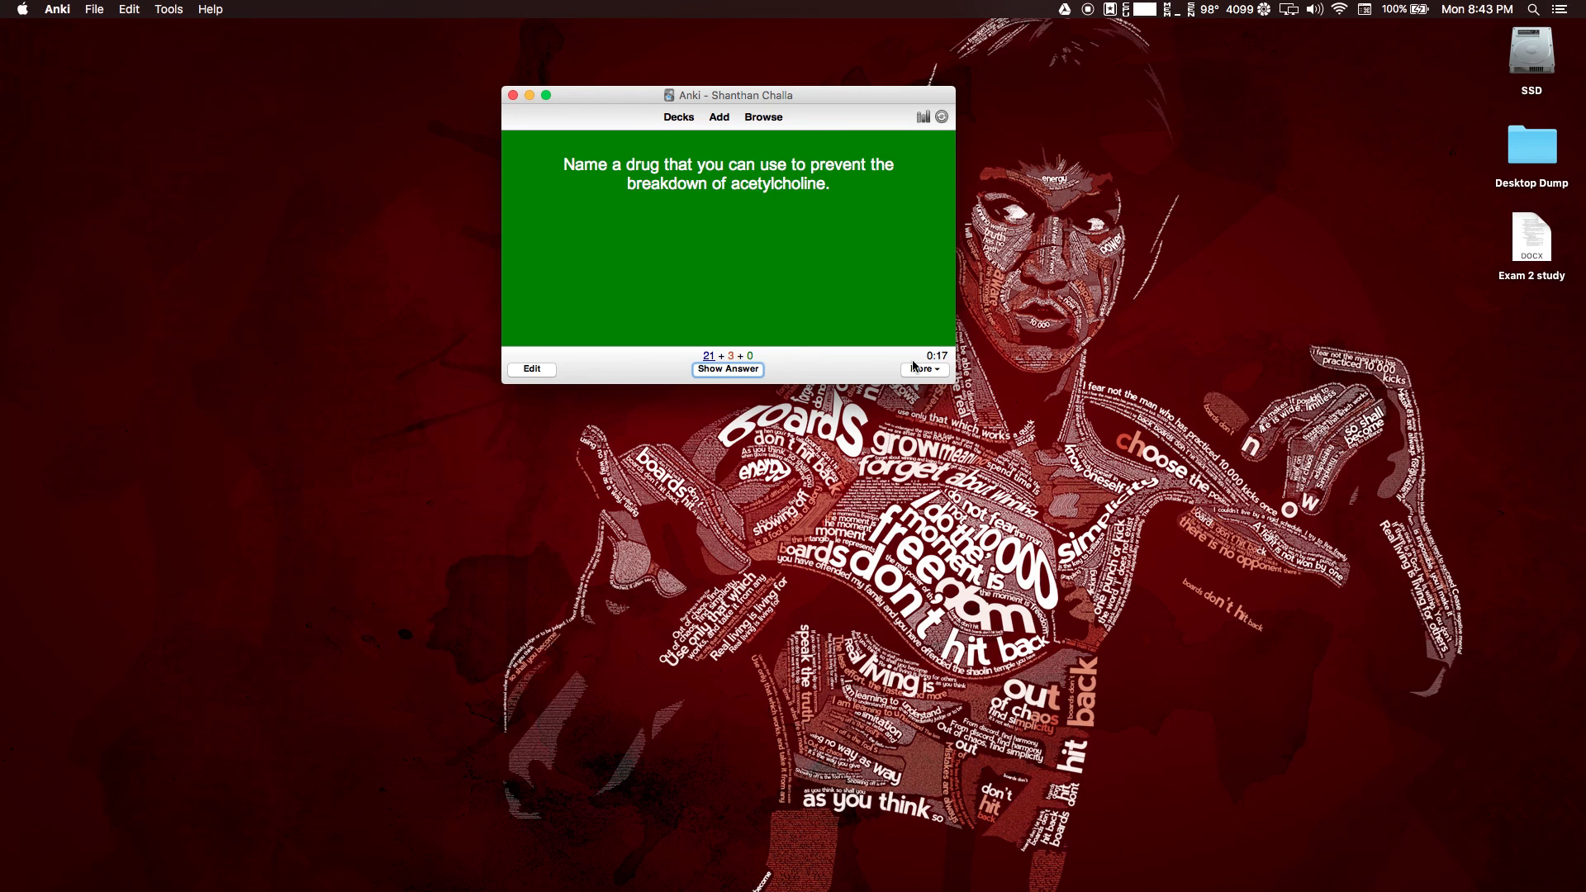
Leave the study session, check the Default deck's overview, and return to the deck list.
{"action": "left_click", "coordinate": [683, 119]}
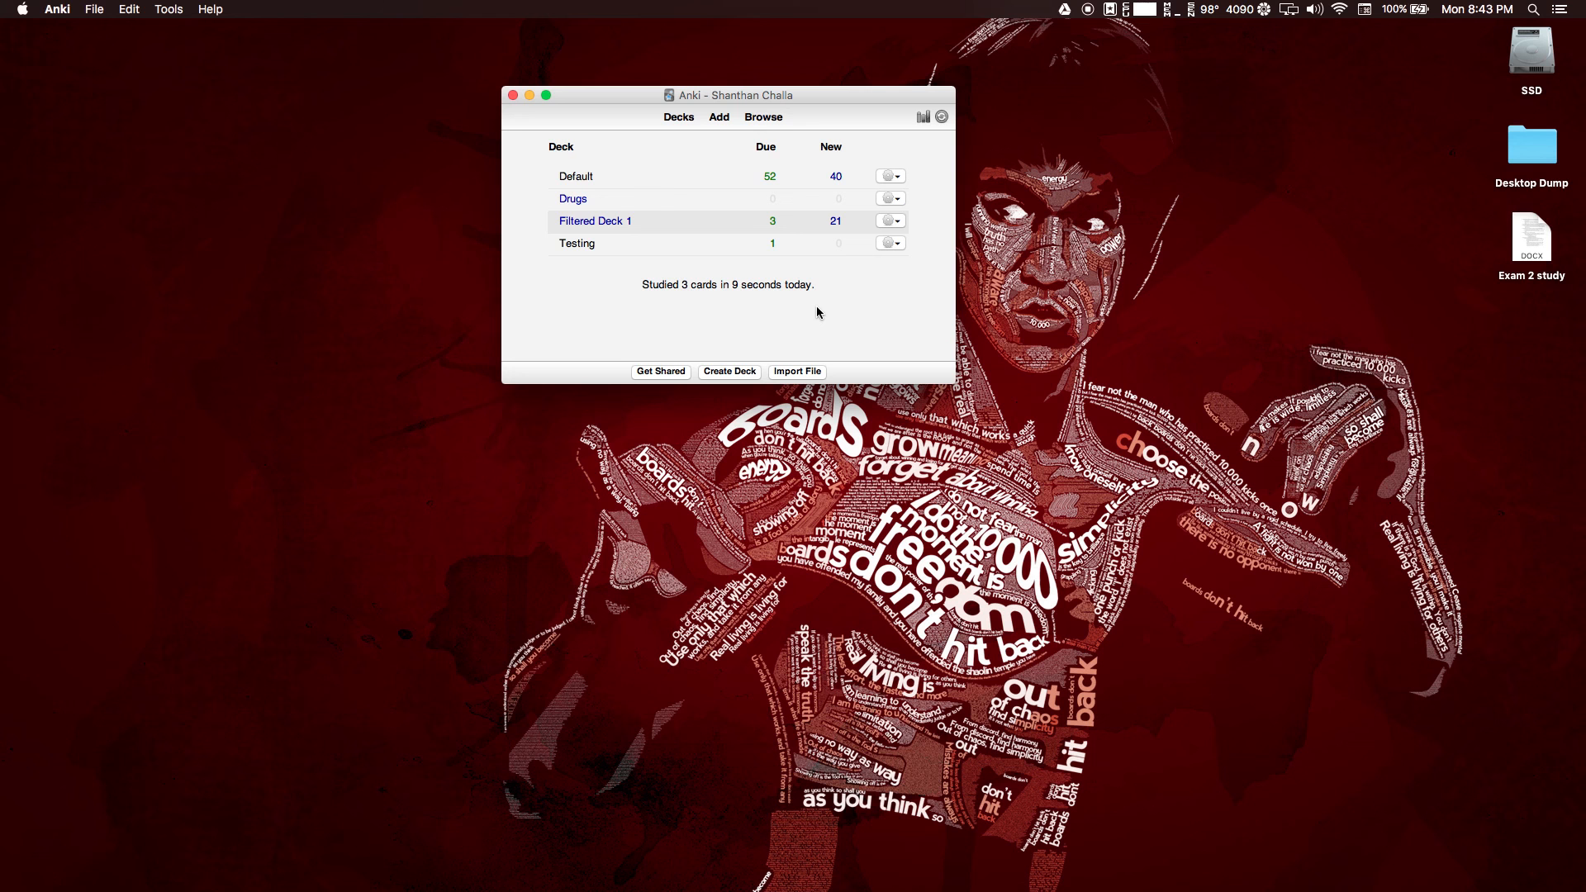
{"action": "left_click", "coordinate": [580, 176]}
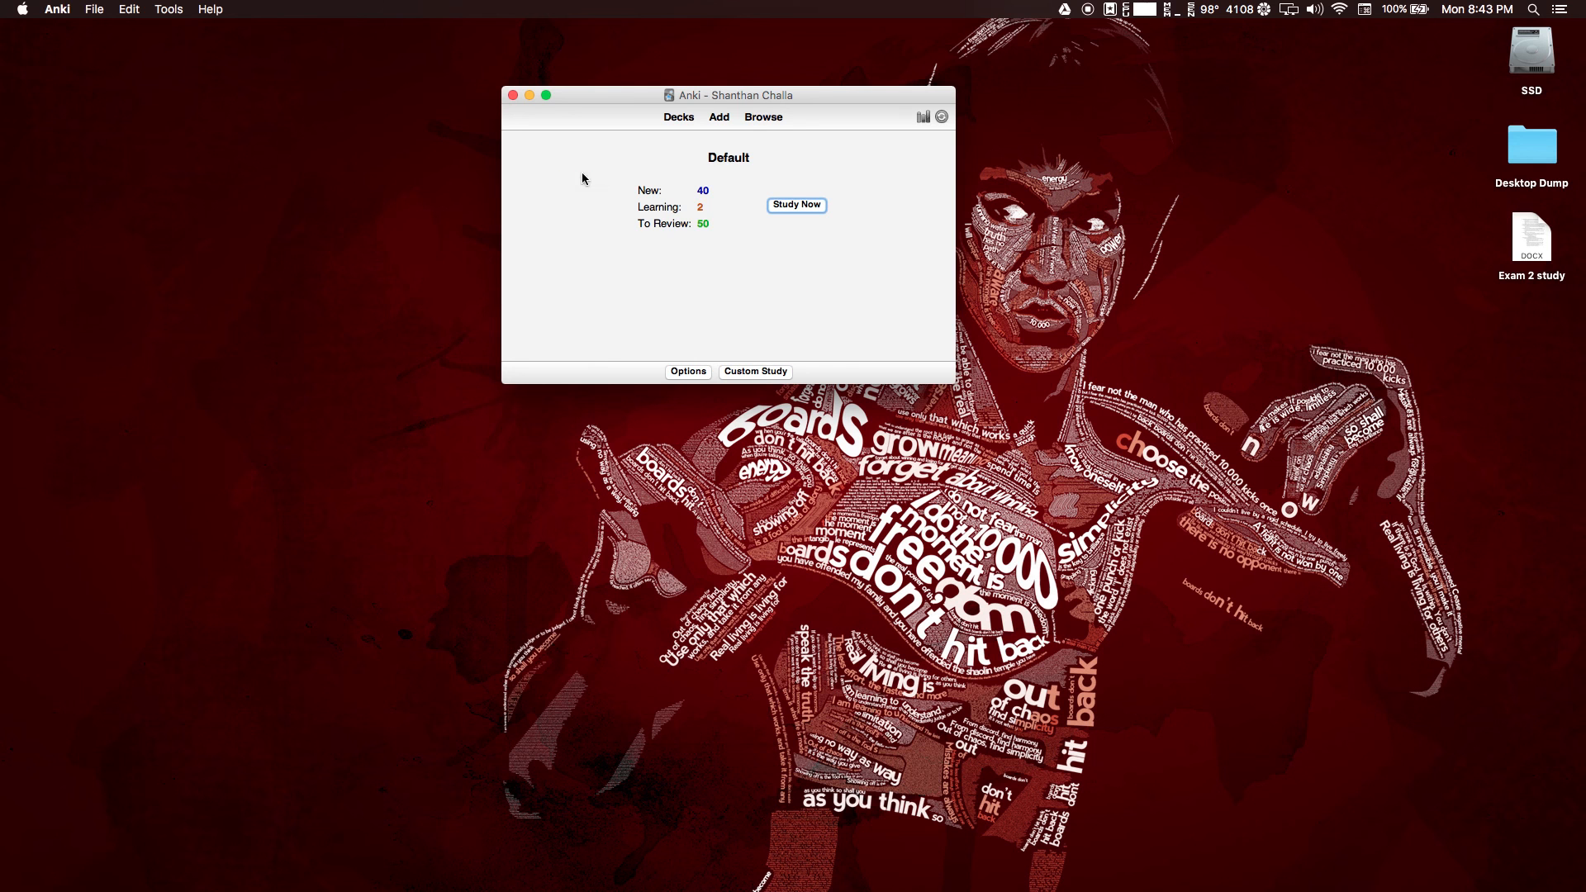
{"action": "left_click", "coordinate": [677, 116]}
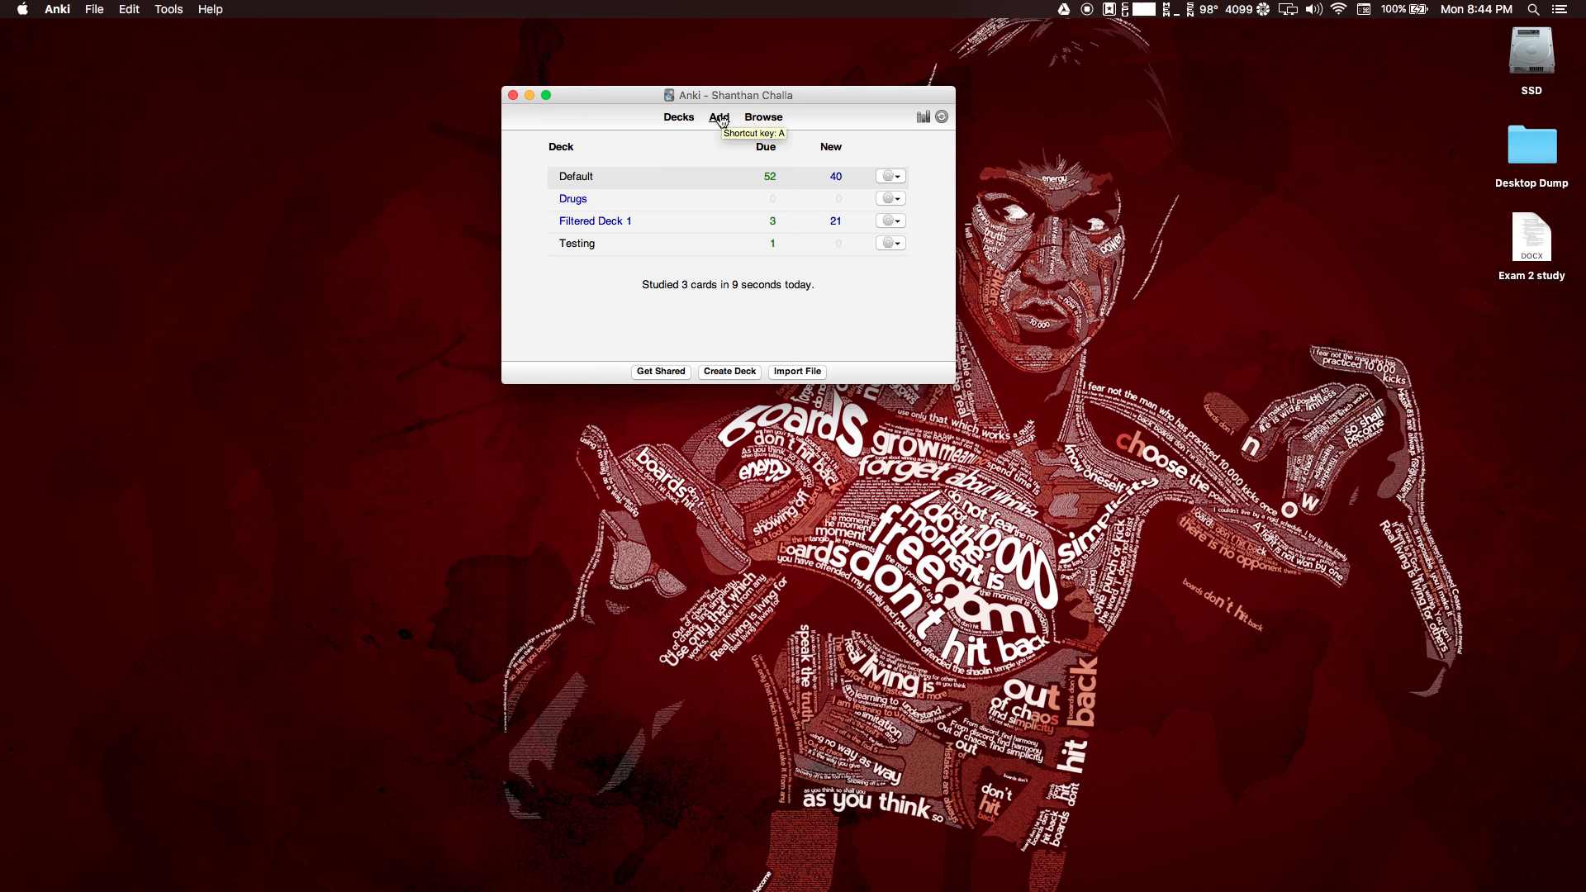
Build a filtered deck of Default deck cards that carry both tags, using tag:"CellBiology" tag:"Jokes".
{"action": "key", "text": "f"}
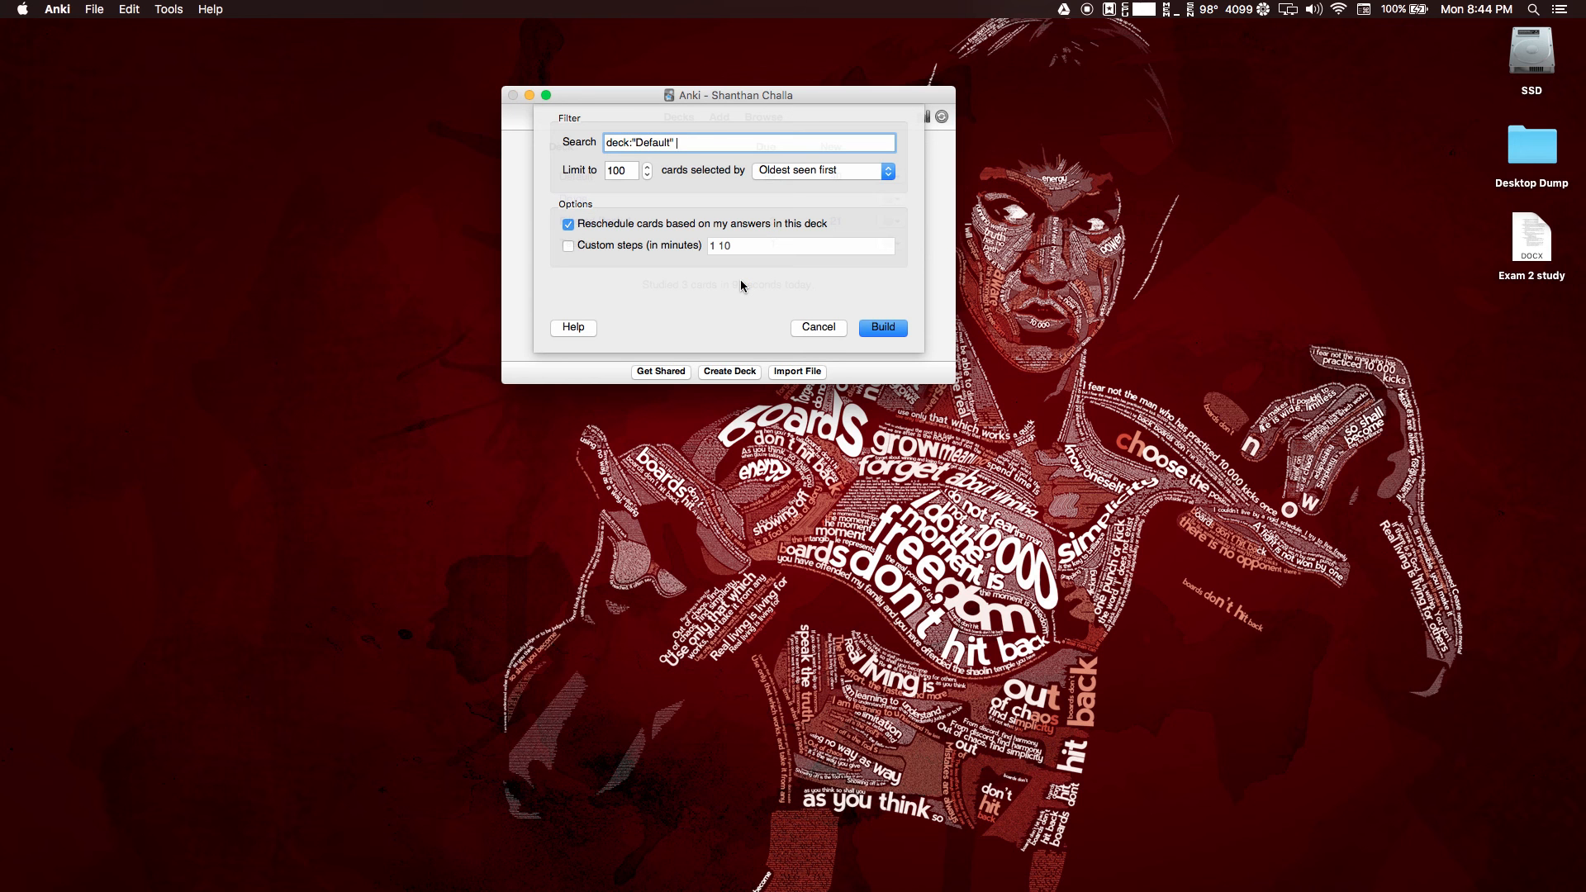
{"action": "type", "text": "tag:\"CellBiology\" tag:\"Jokes"}
{"action": "left_click", "coordinate": [879, 329]}
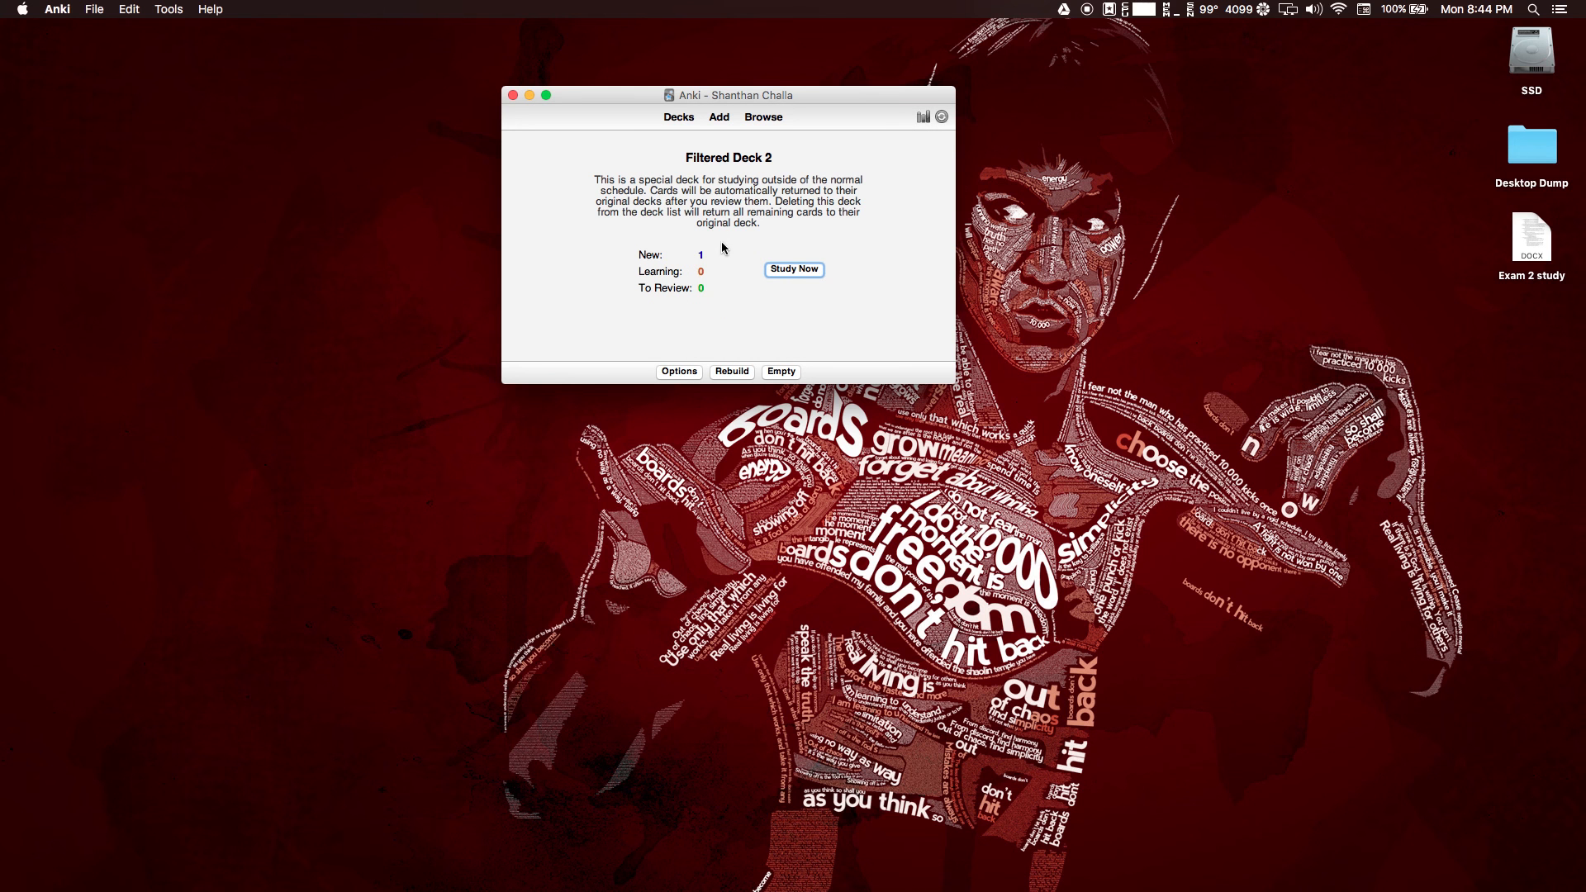
Study the CellBiology and Jokes filtered deck, reveal its card's answer, and return to the deck list without rating it.
{"action": "left_click", "coordinate": [795, 270]}
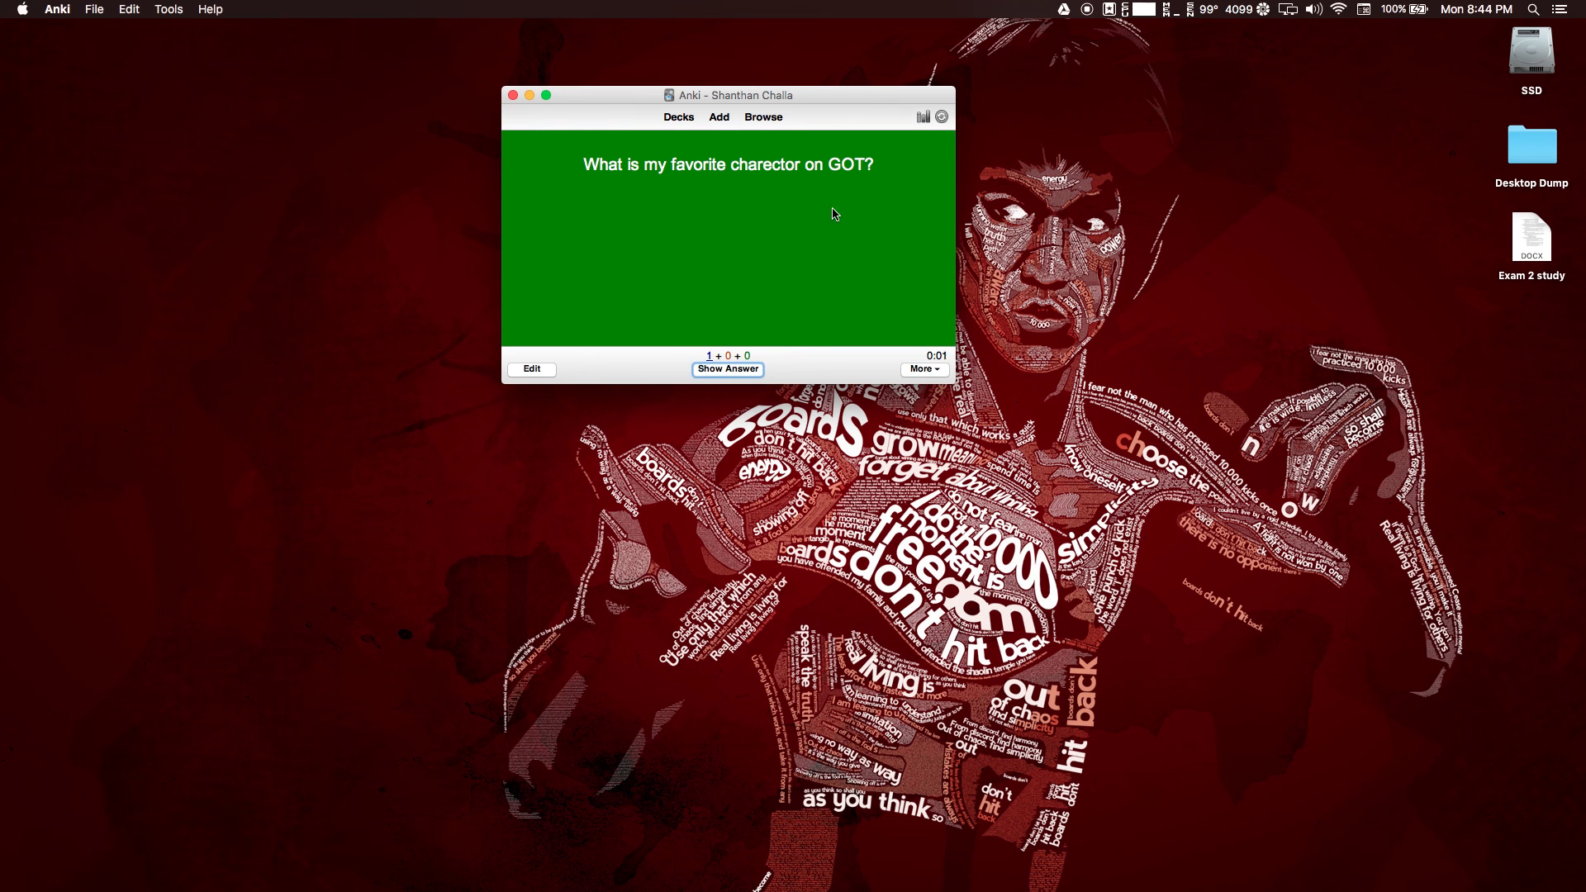
{"action": "left_click", "coordinate": [759, 369]}
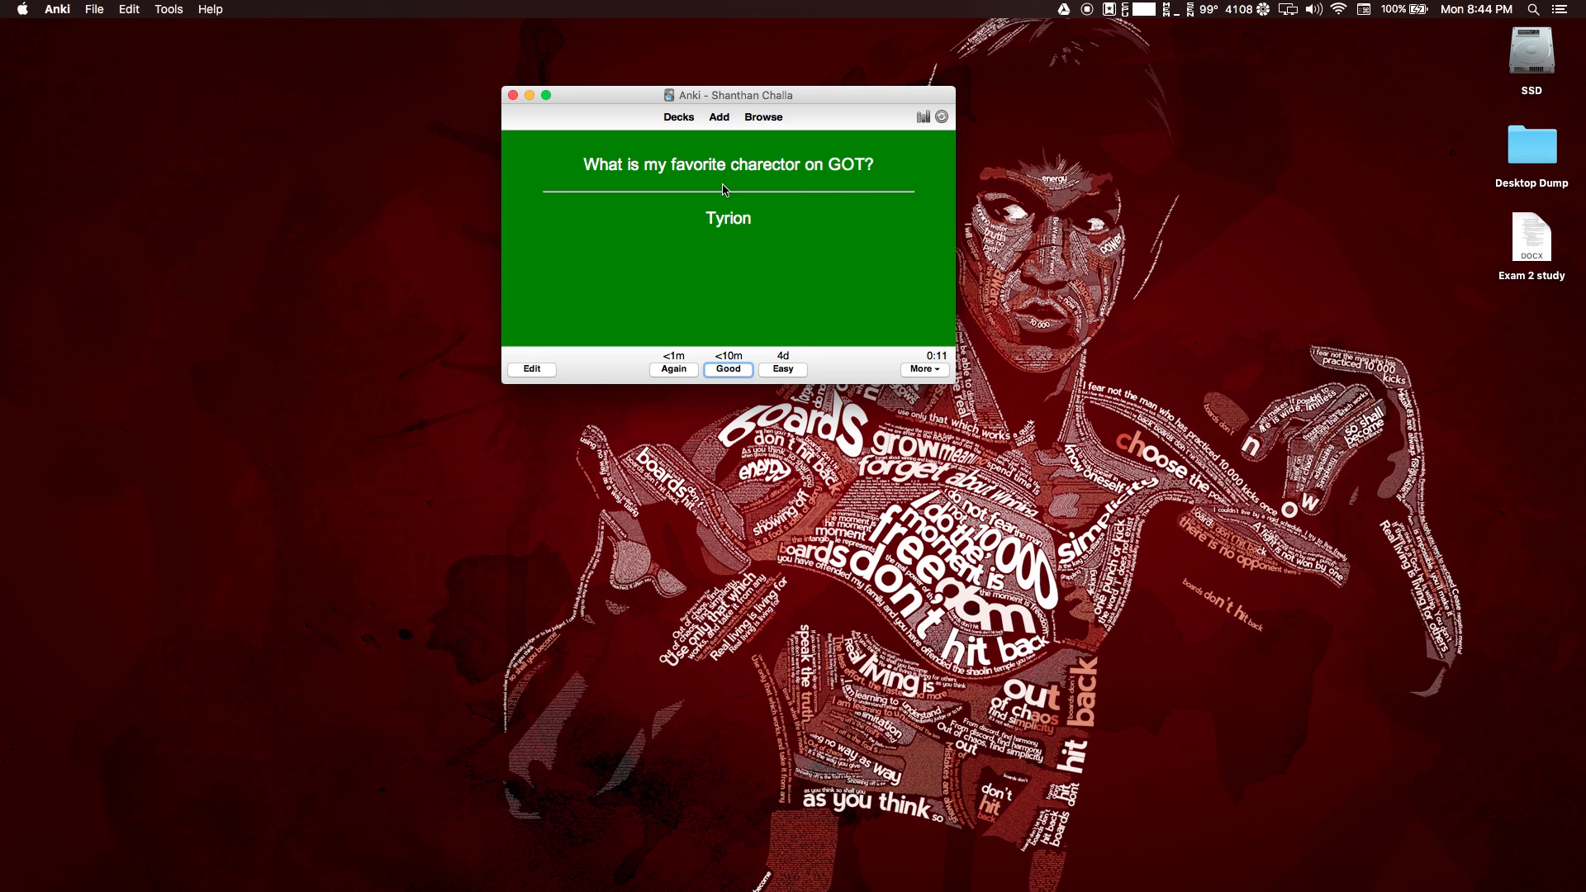
{"action": "left_click", "coordinate": [678, 118]}
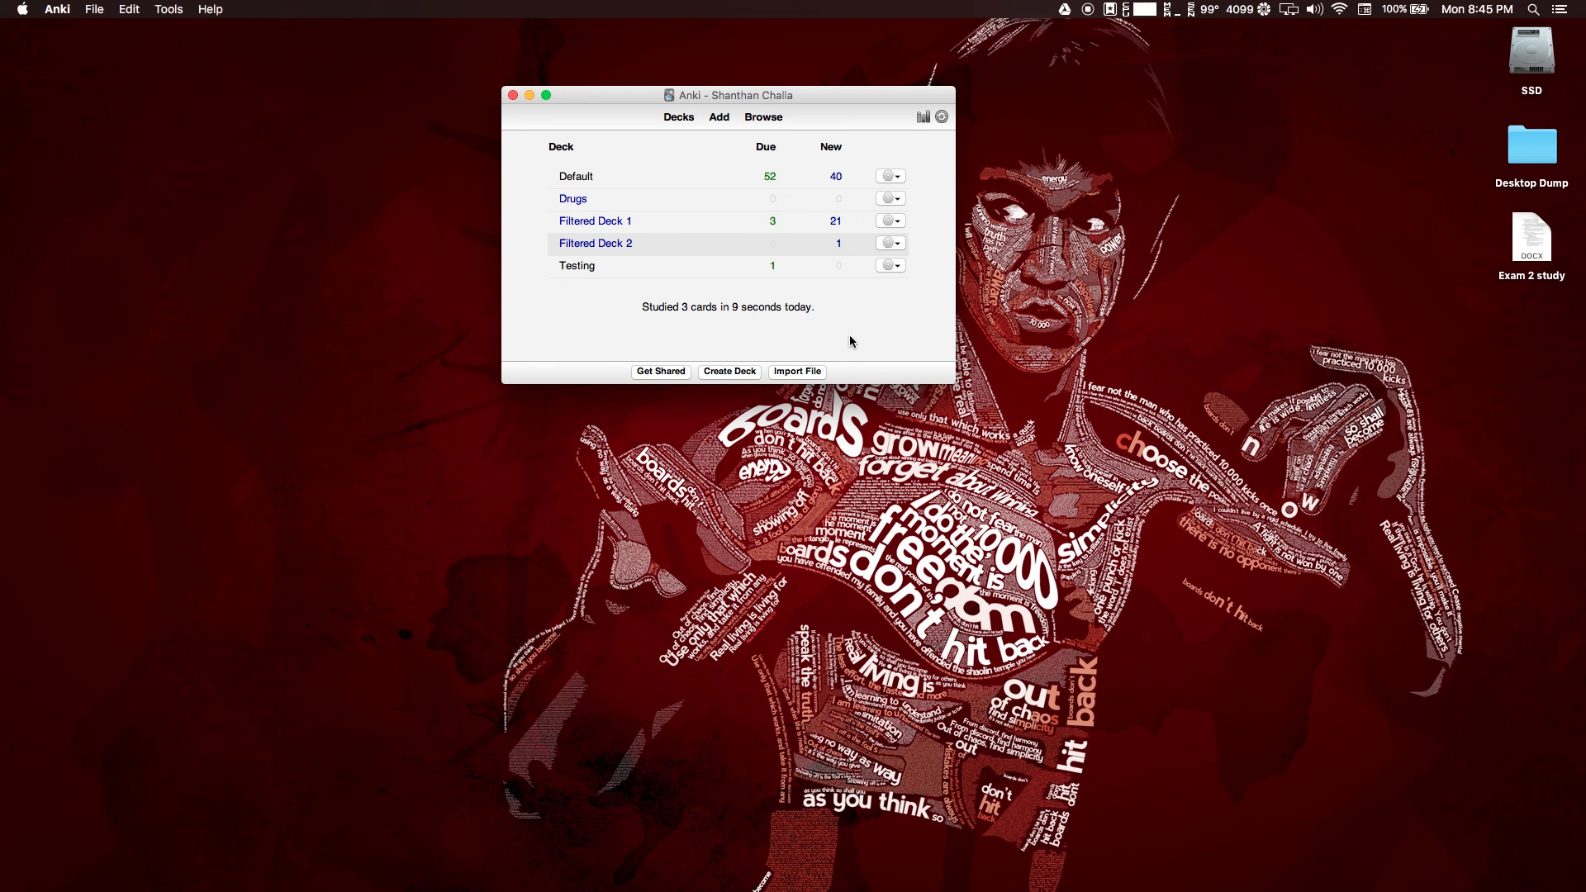
Rebuild the Drugs filtered deck and return to the deck list.
{"action": "left_click", "coordinate": [574, 199]}
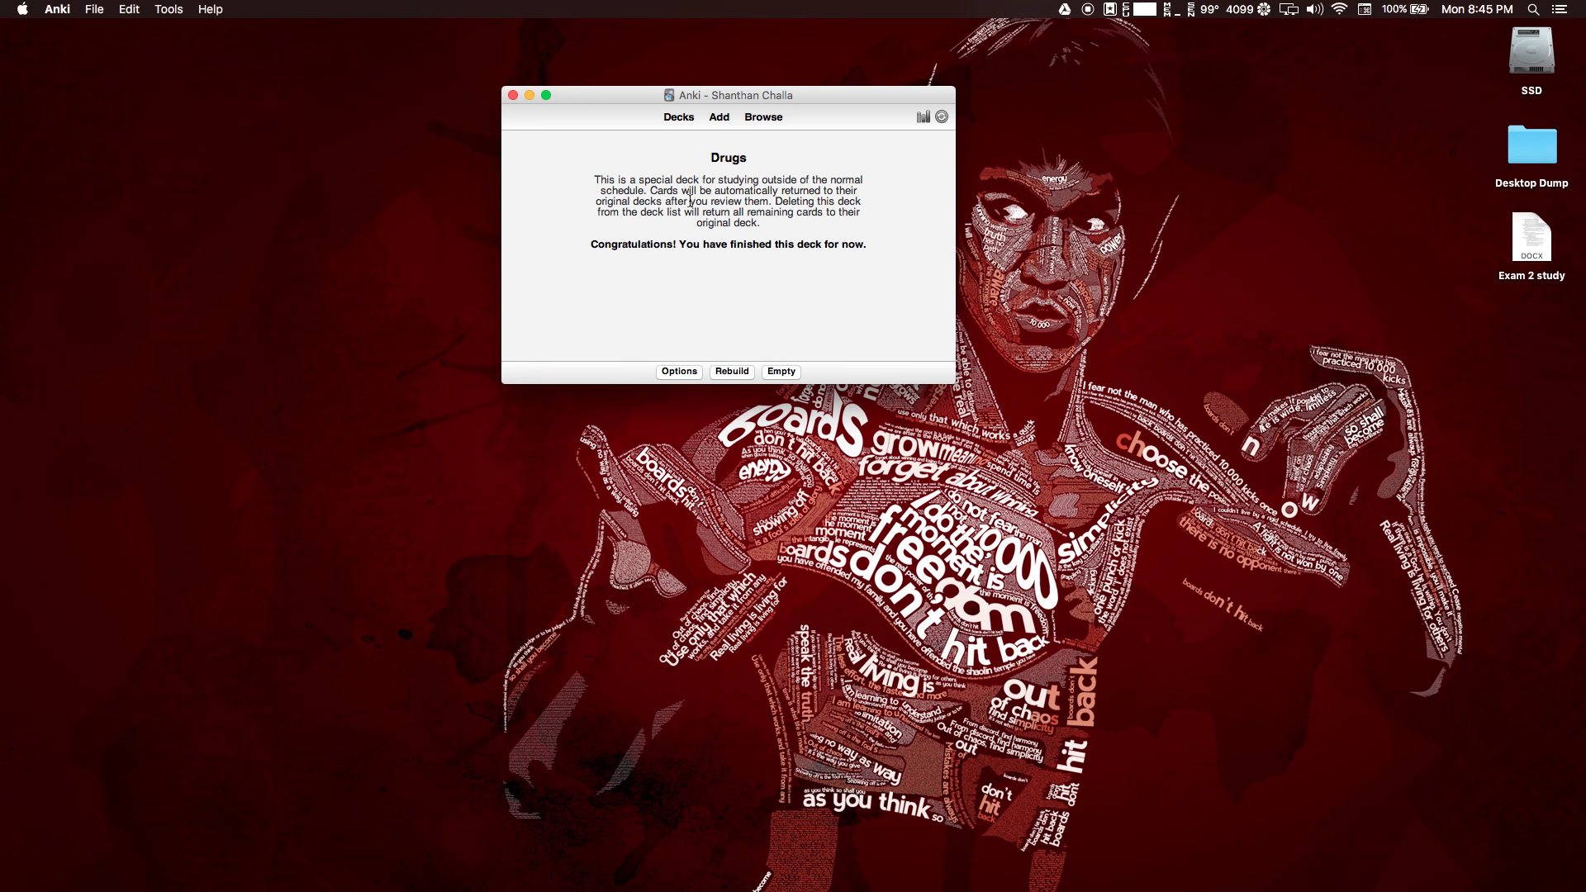
{"action": "left_click", "coordinate": [727, 373]}
{"action": "left_click", "coordinate": [734, 375]}
{"action": "left_click", "coordinate": [675, 120]}
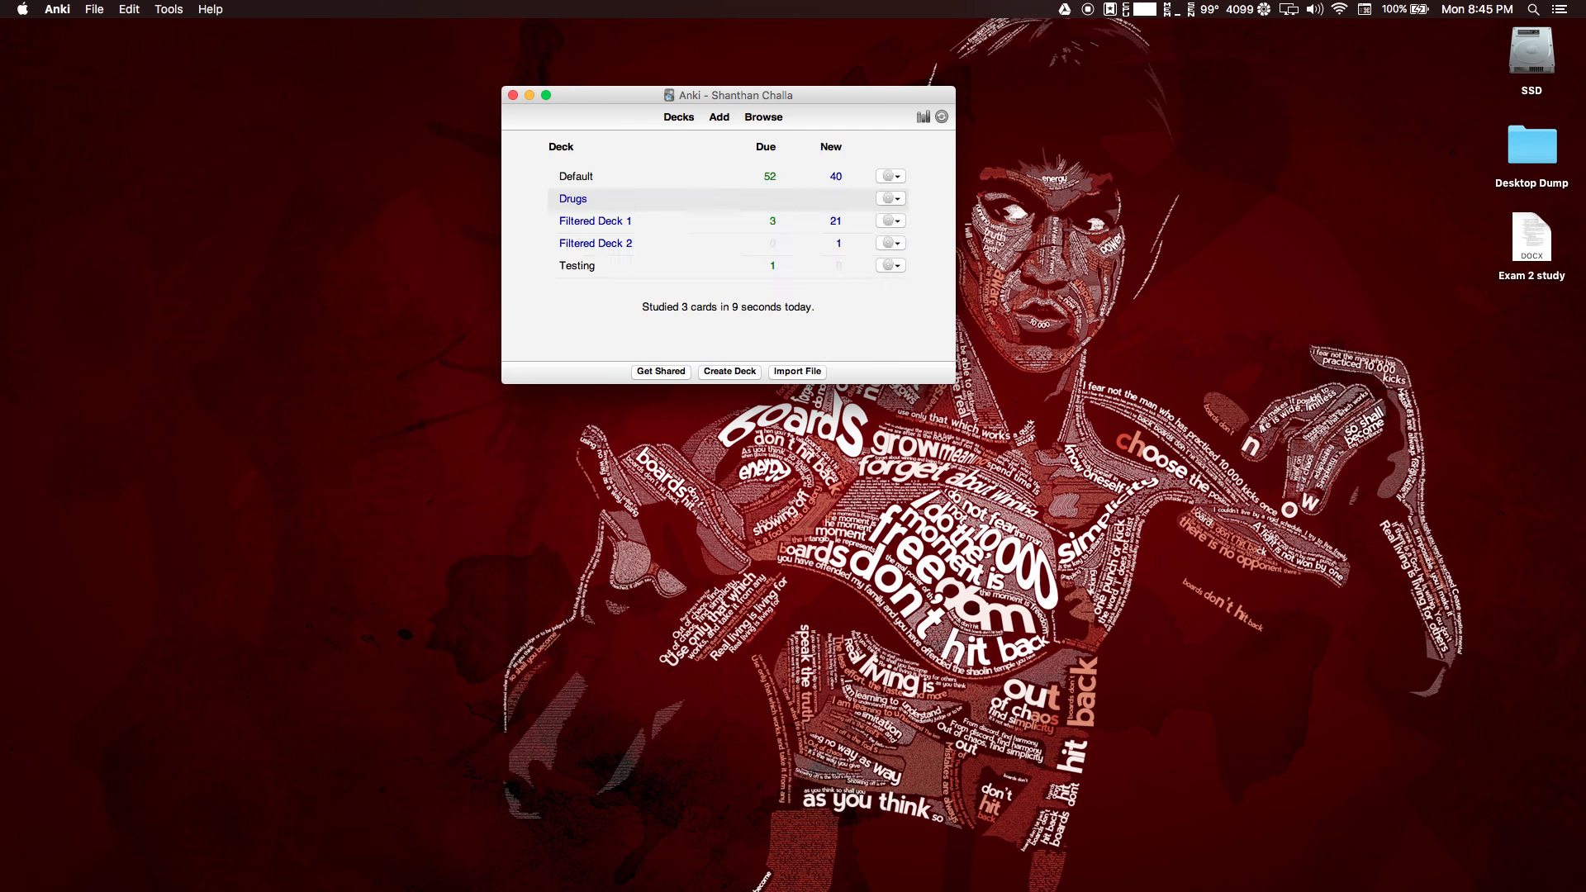
Resume studying Filtered Deck 1 and rate six more cards as Good.
{"action": "left_click", "coordinate": [581, 222]}
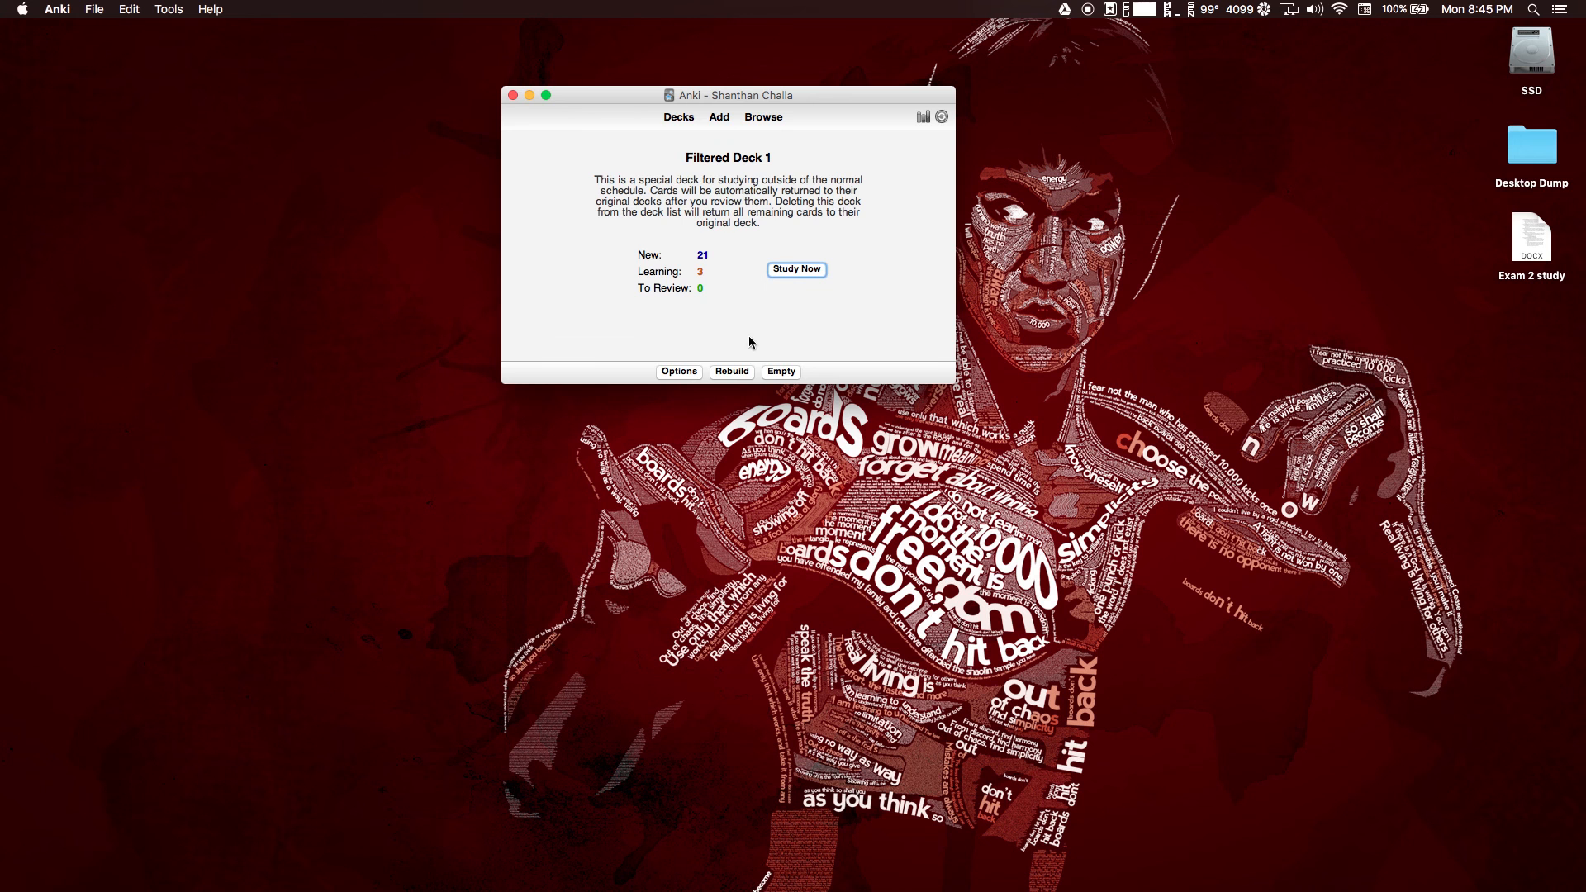
{"action": "left_click", "coordinate": [798, 270]}
{"action": "left_click", "coordinate": [716, 372]}
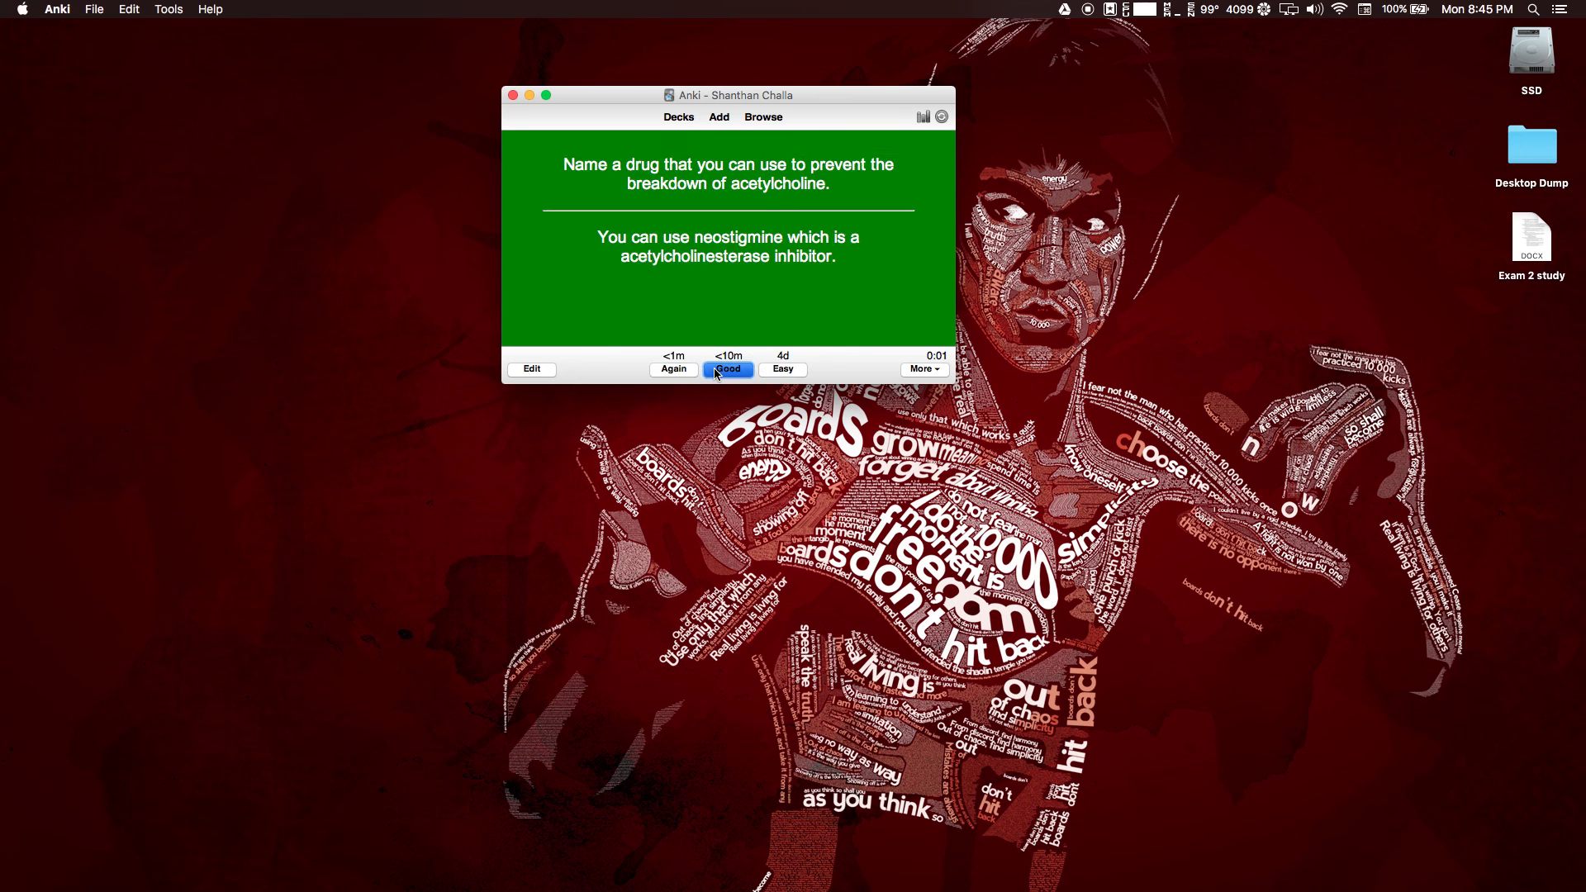
{"action": "left_click", "coordinate": [715, 374]}
{"action": "left_click", "coordinate": [715, 370]}
{"action": "left_click", "coordinate": [716, 372]}
{"action": "left_click", "coordinate": [716, 370]}
{"action": "left_click", "coordinate": [715, 372]}
{"action": "left_click", "coordinate": [716, 370]}
{"action": "left_click", "coordinate": [716, 372]}
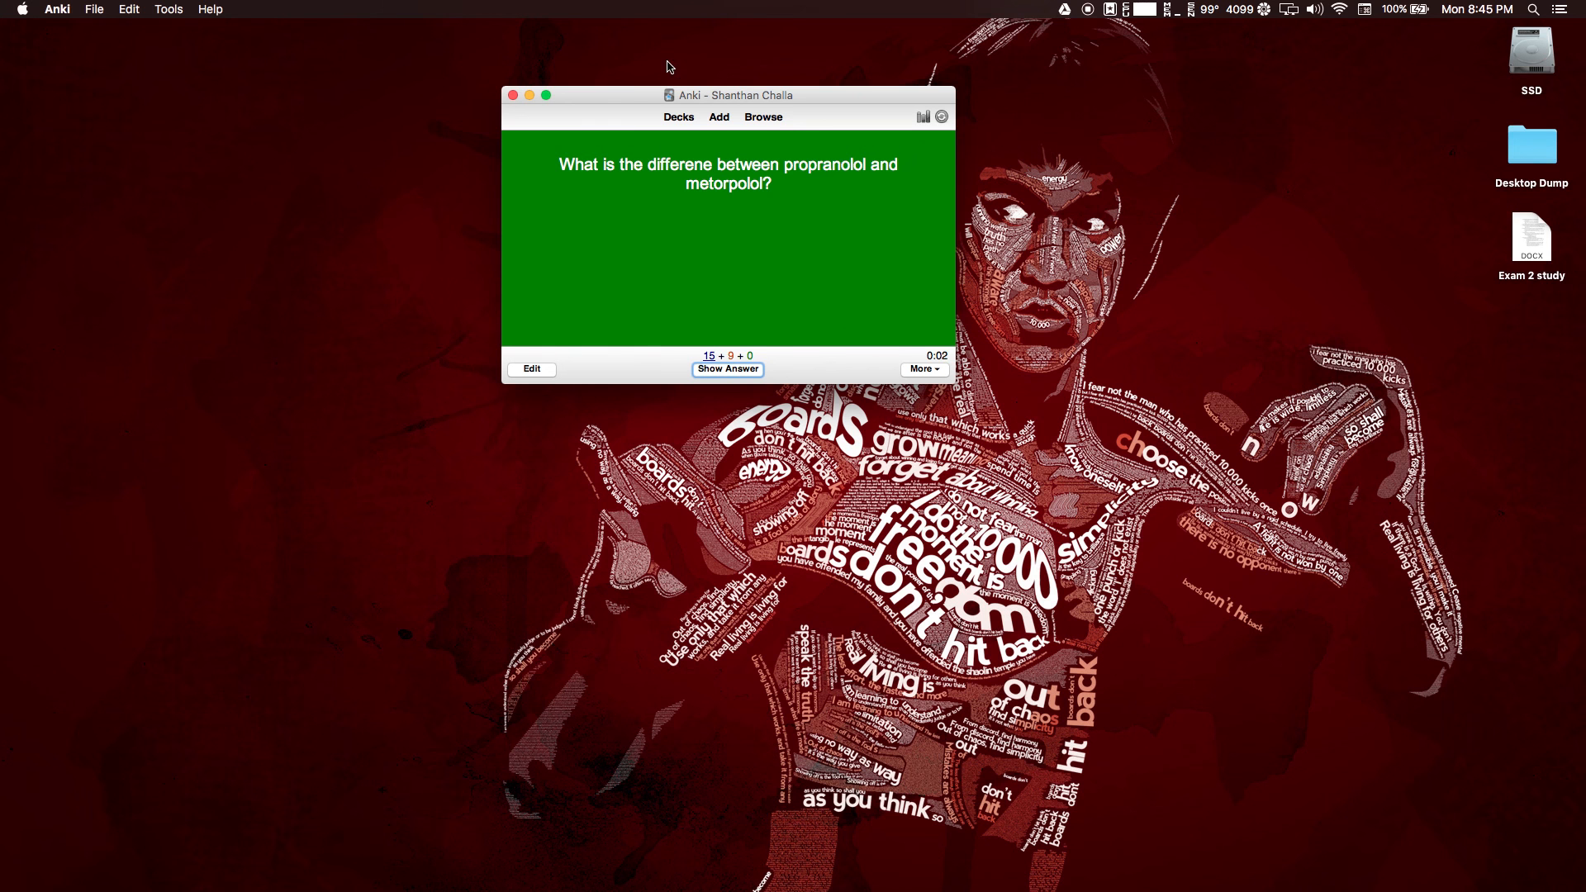
Return to the deck list and delete Filtered Deck 1.
{"action": "left_click", "coordinate": [673, 119]}
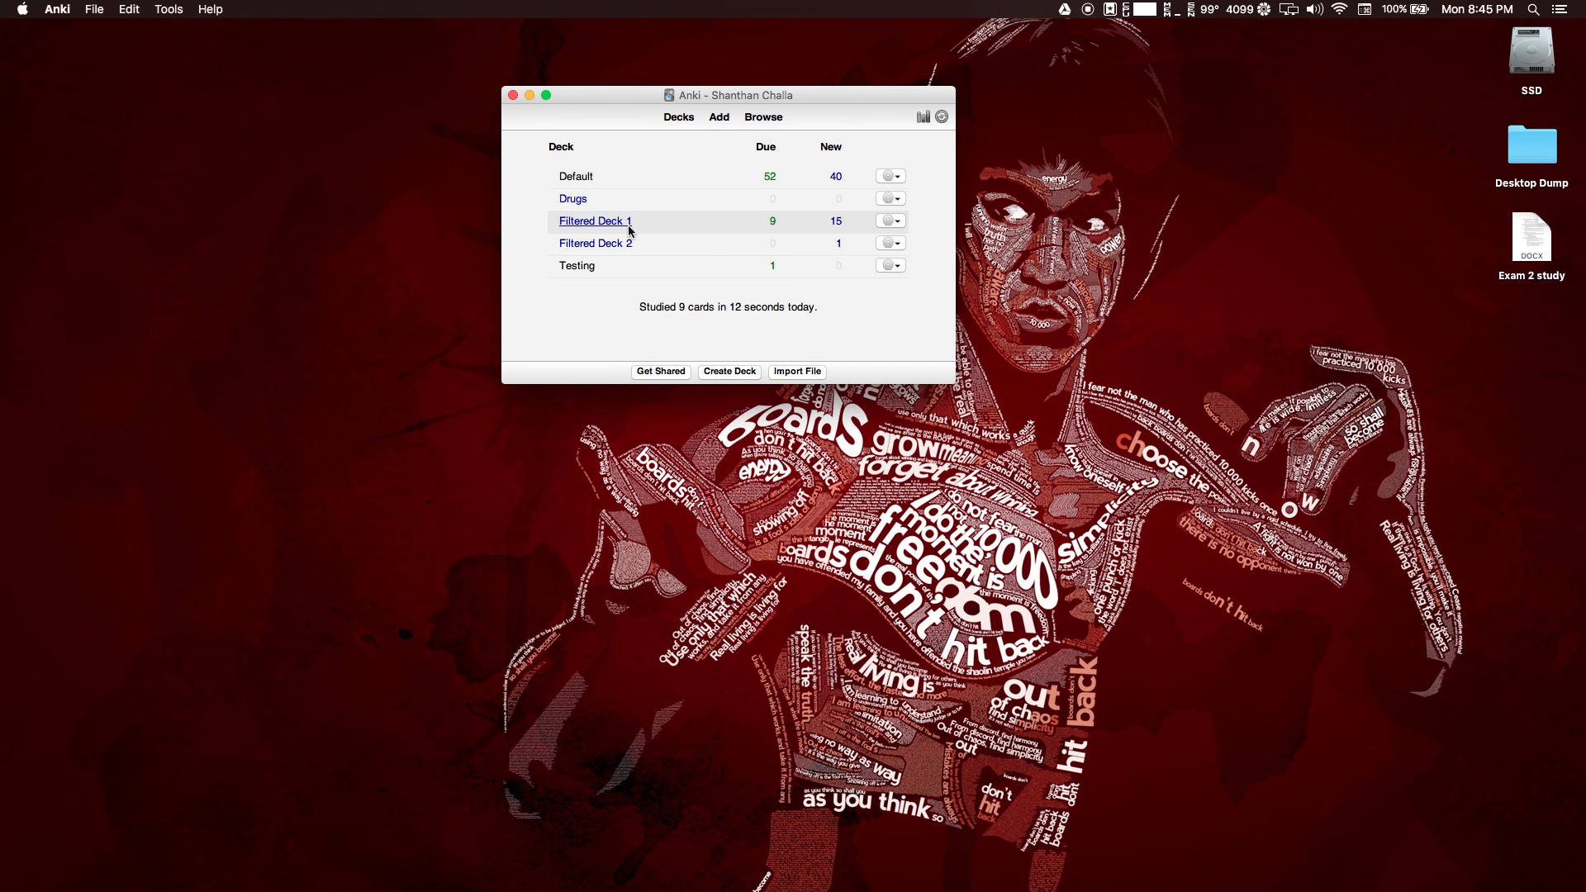
{"action": "left_click", "coordinate": [892, 223]}
{"action": "left_click", "coordinate": [921, 272]}
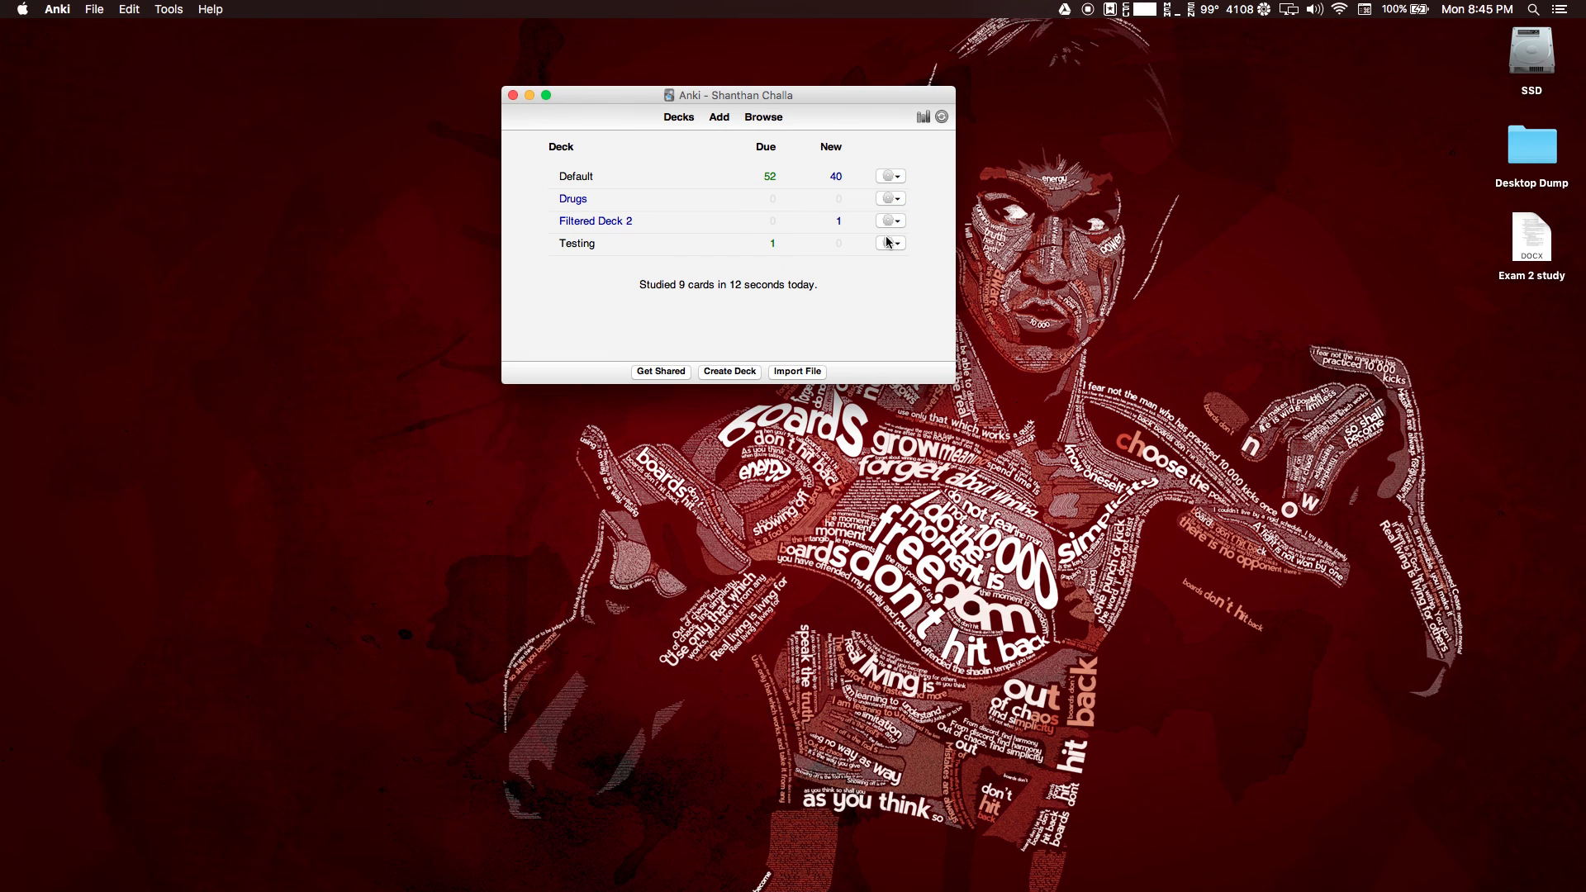
Delete Filtered Deck 2 and the Testing deck from the deck list, confirming the deletion.
{"action": "left_click", "coordinate": [906, 221]}
{"action": "left_click", "coordinate": [922, 272]}
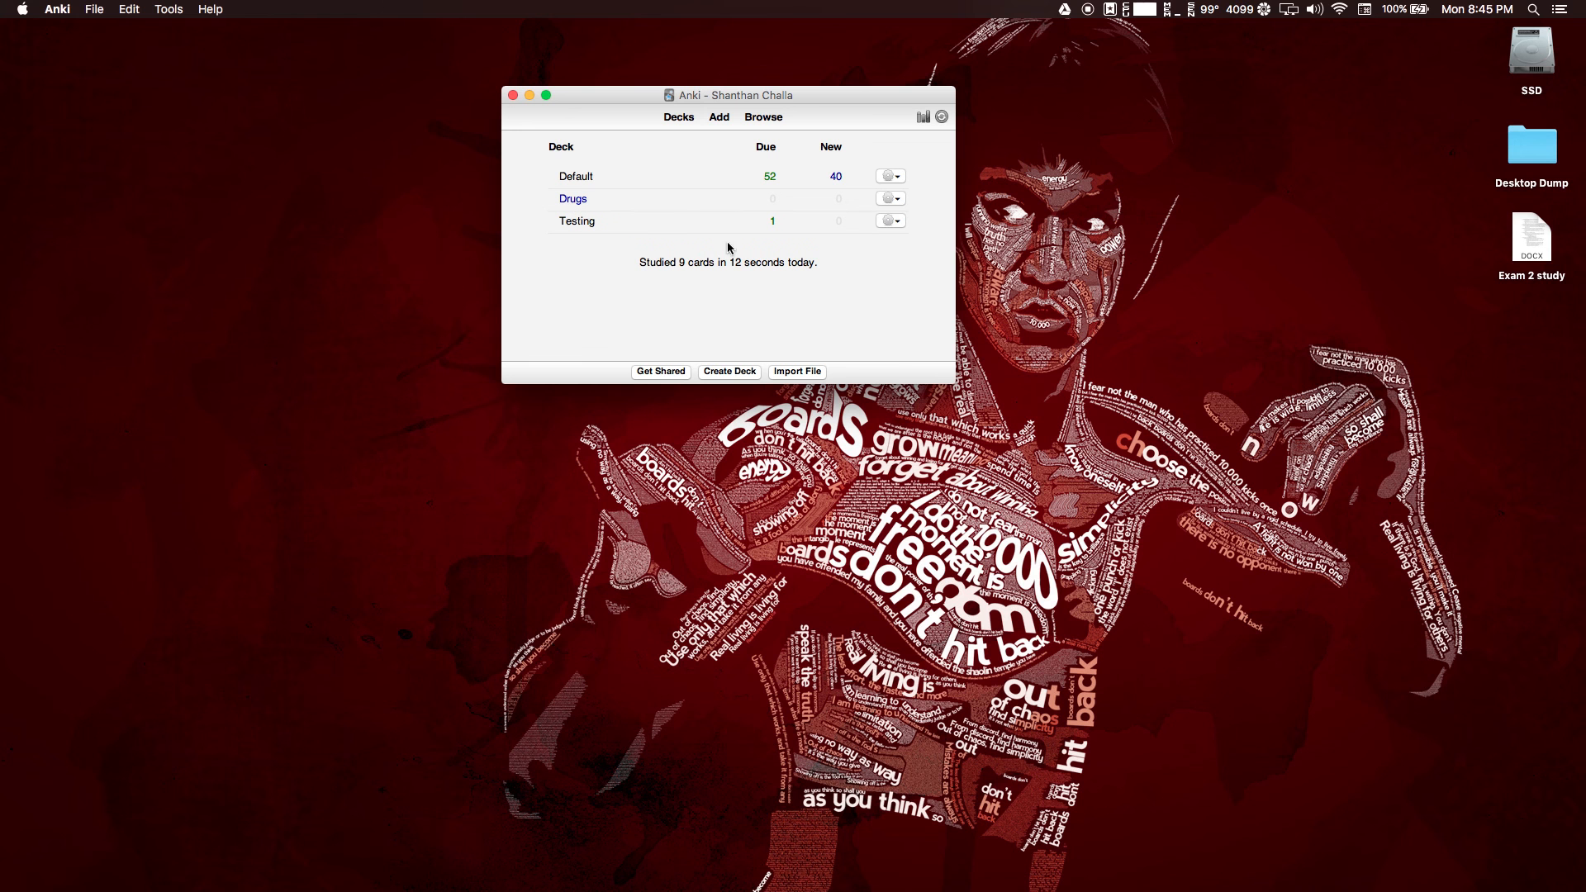
{"action": "left_click", "coordinate": [894, 221]}
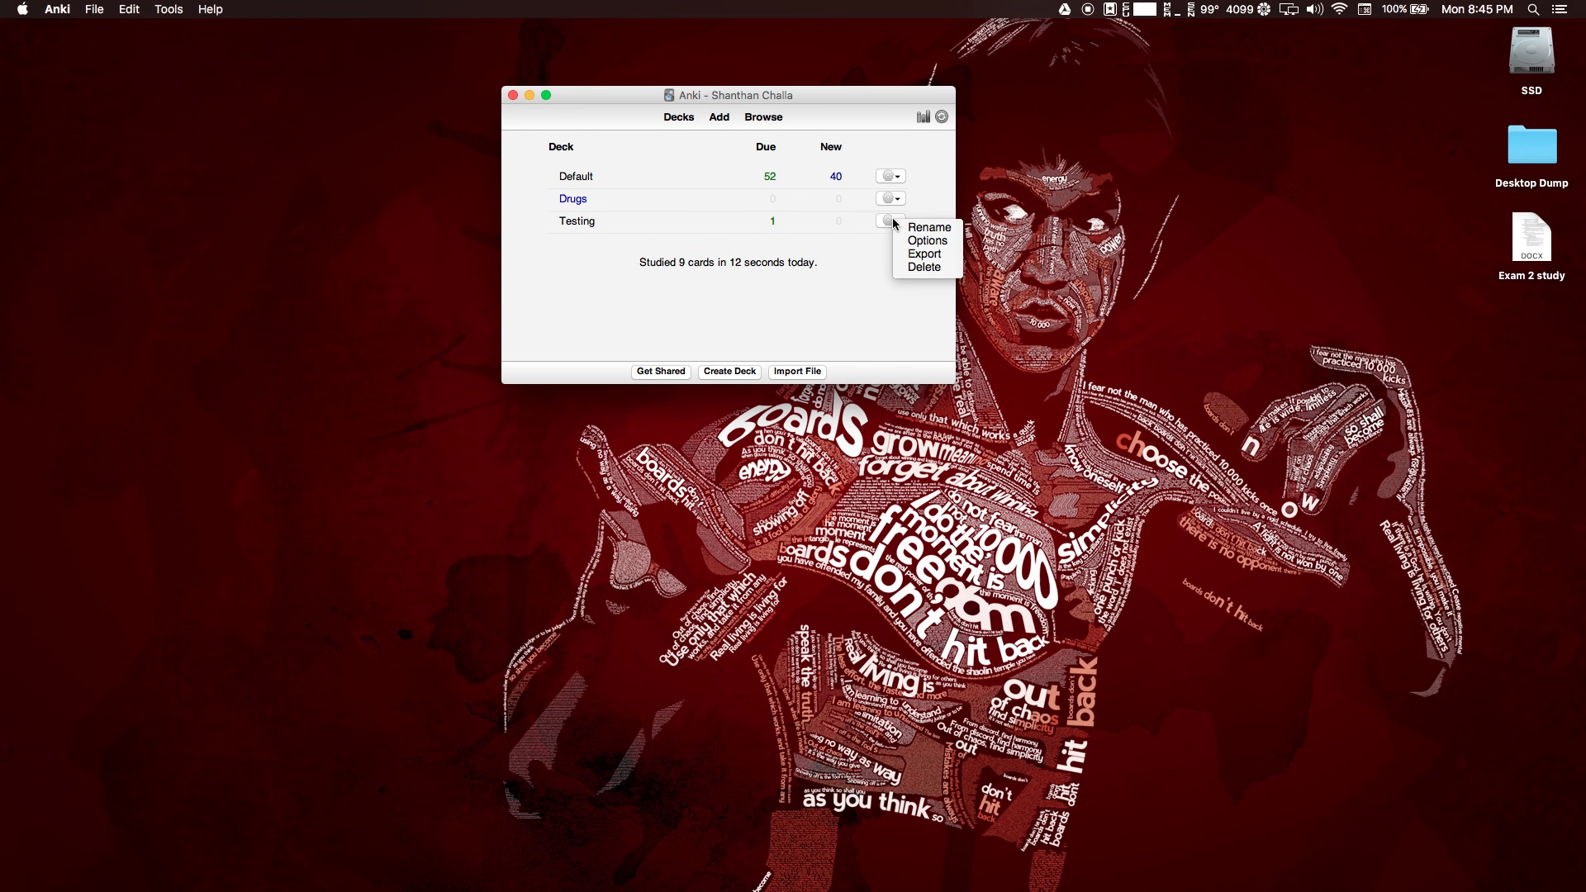
{"action": "left_click", "coordinate": [910, 269]}
{"action": "left_click", "coordinate": [845, 252]}
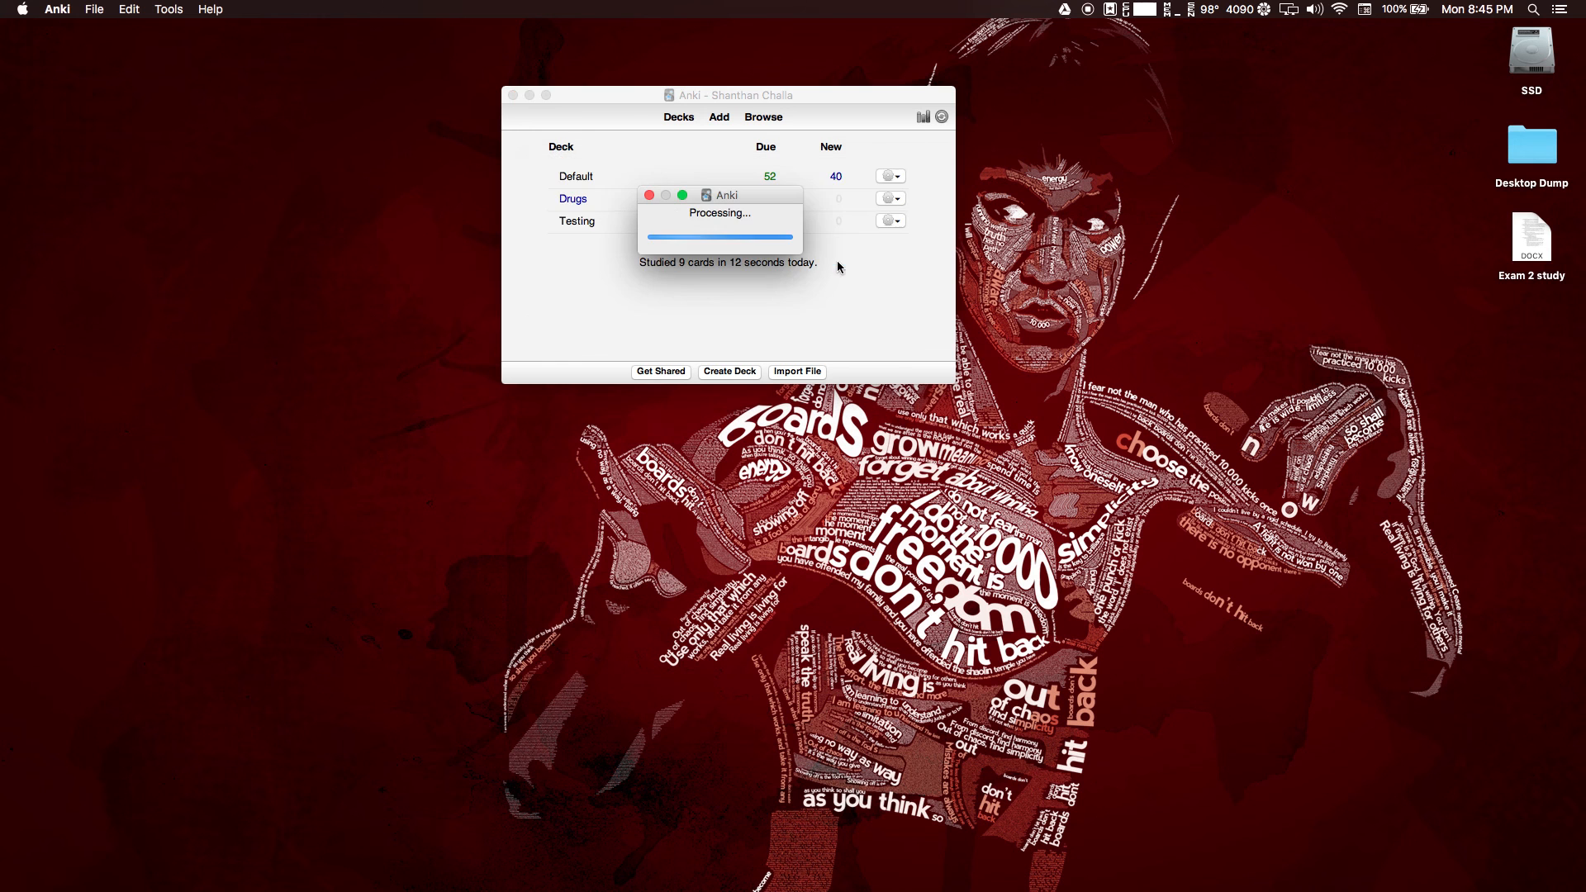
Open the Default deck and review its custom study options, closing them without applying any.
{"action": "left_click", "coordinate": [576, 177]}
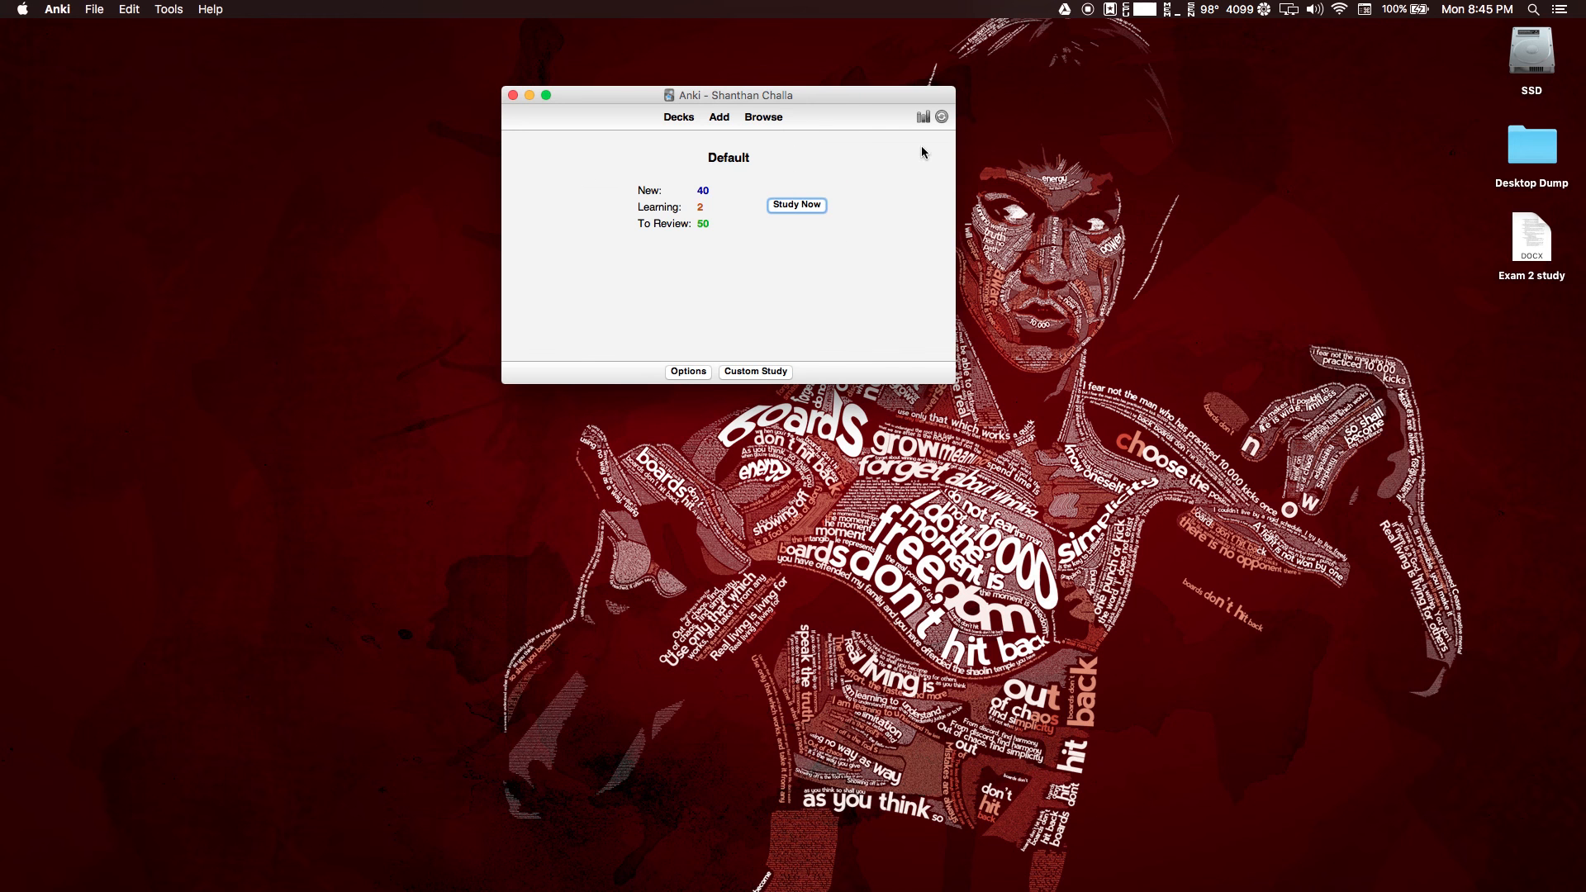
{"action": "left_click", "coordinate": [676, 113]}
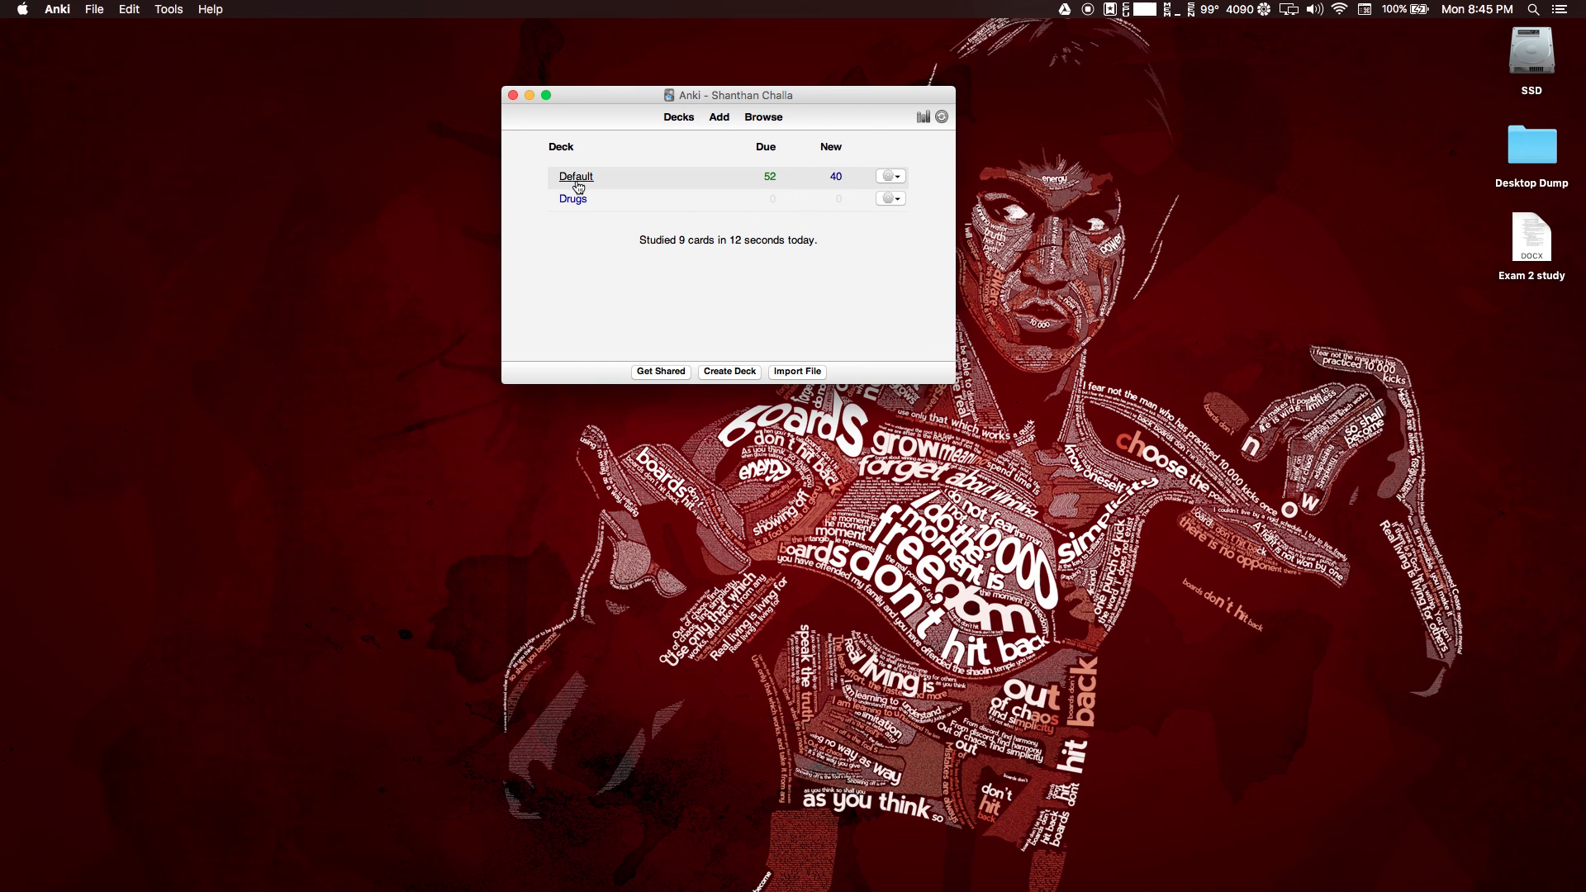
{"action": "left_click", "coordinate": [577, 179]}
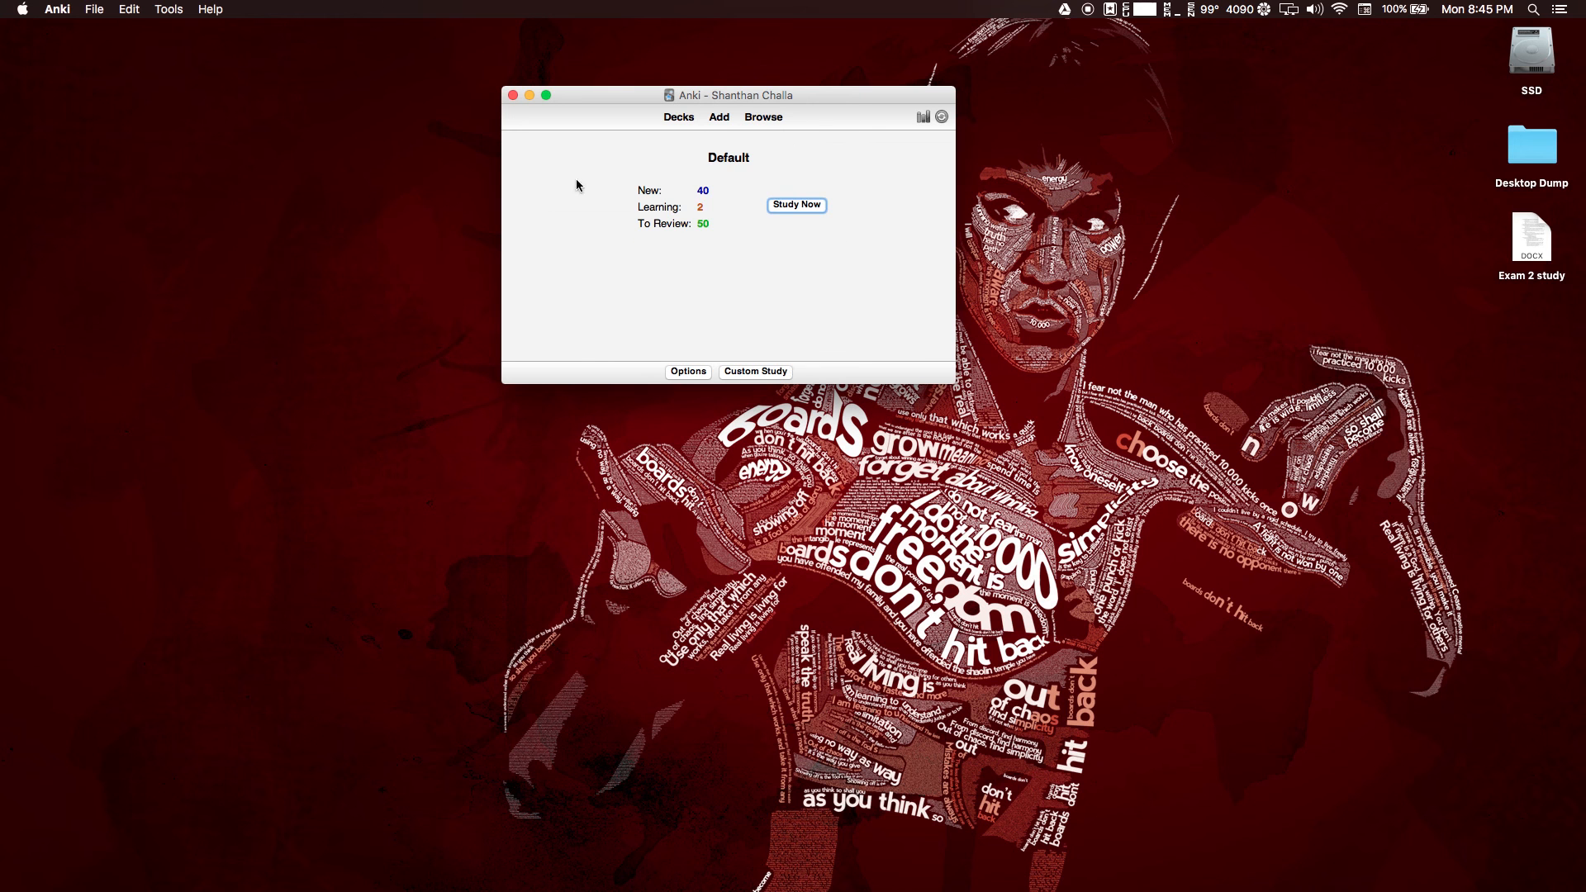
{"action": "left_click", "coordinate": [784, 373]}
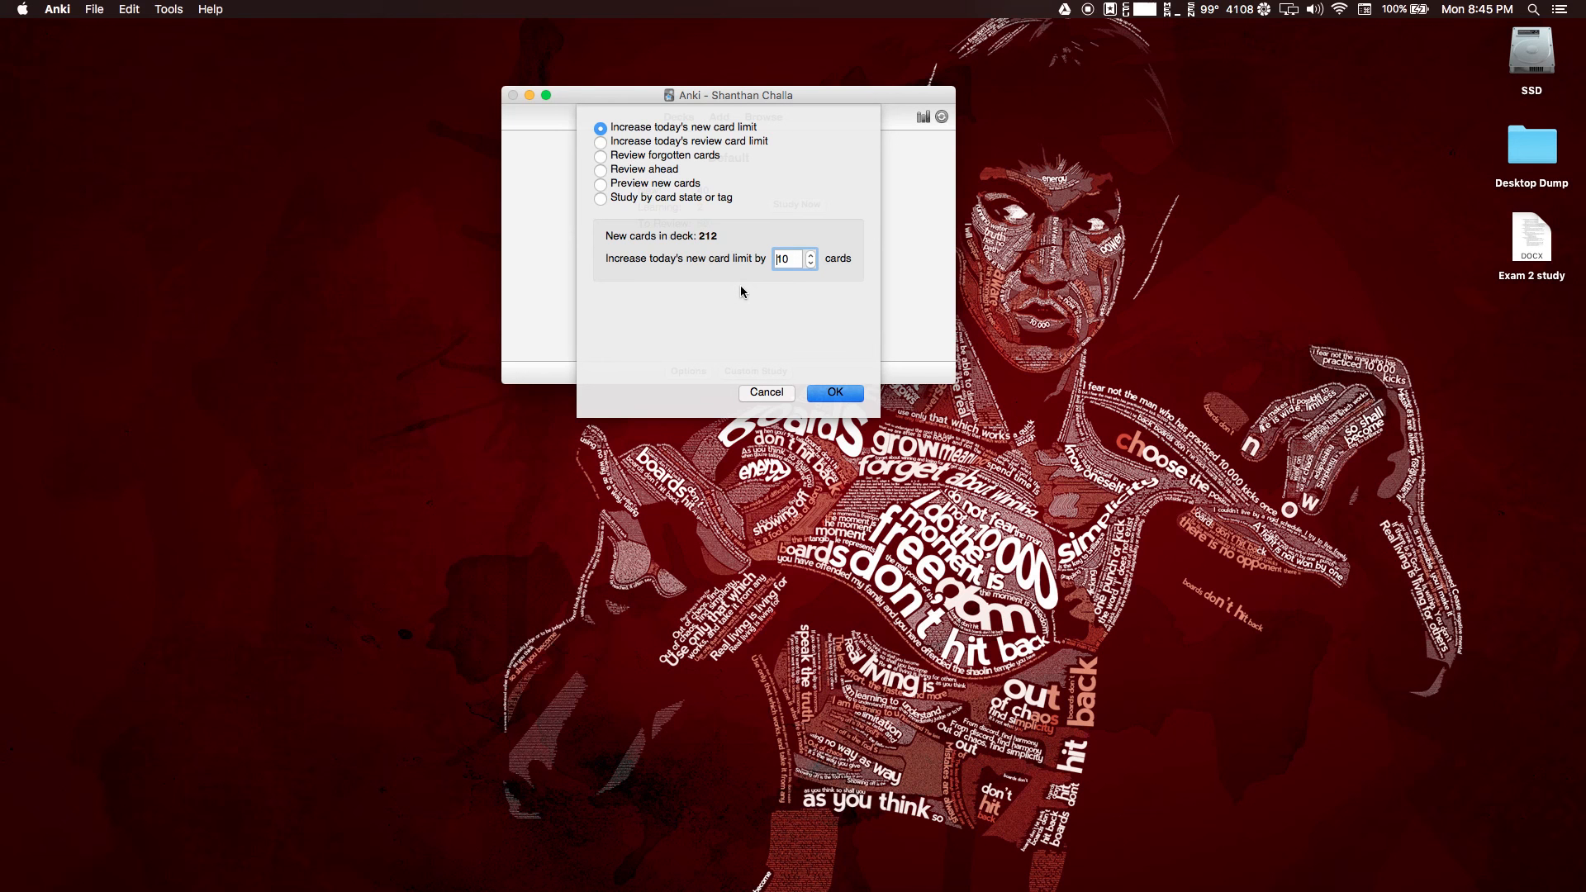
{"action": "left_click", "coordinate": [759, 390]}
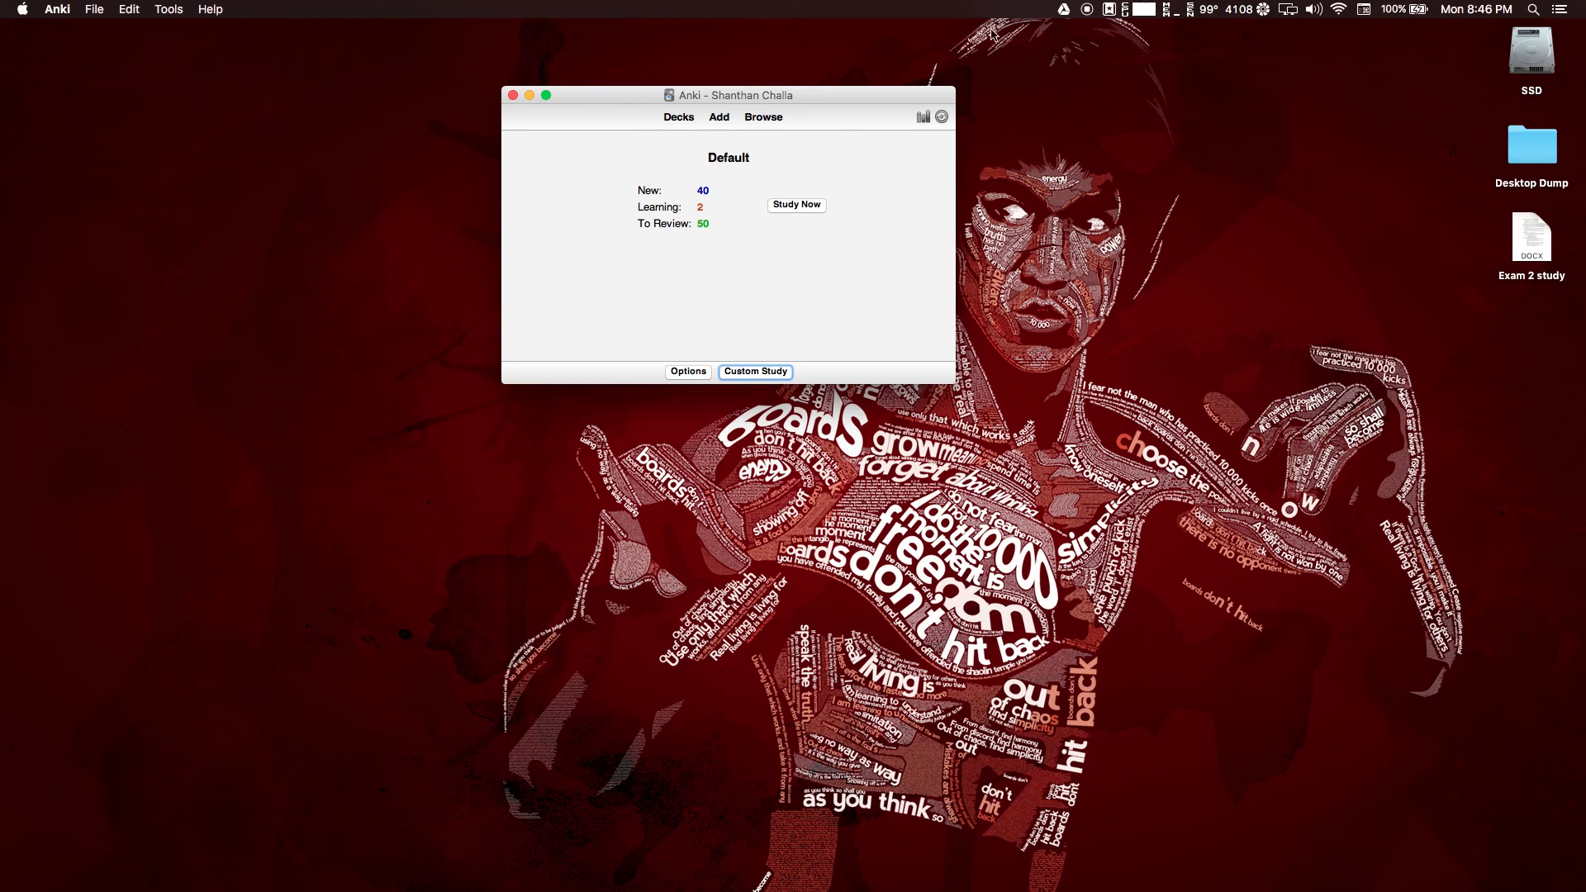
{"action": "mouse_move", "coordinate": [20, 418]}
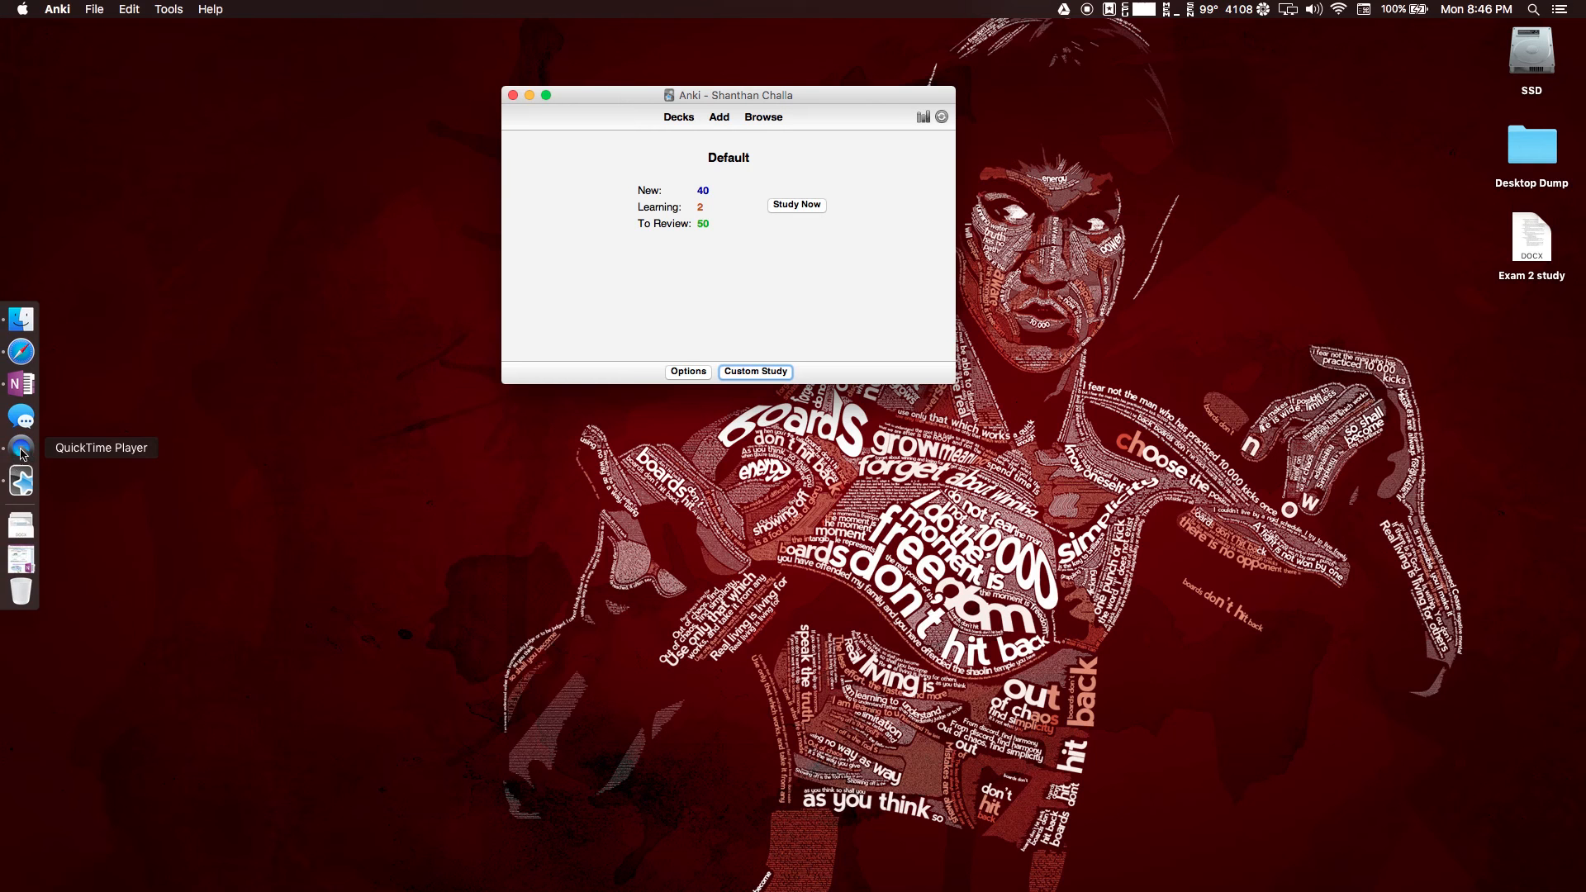
{"action": "left_click", "coordinate": [21, 451]}
{"action": "left_click", "coordinate": [169, 9]}
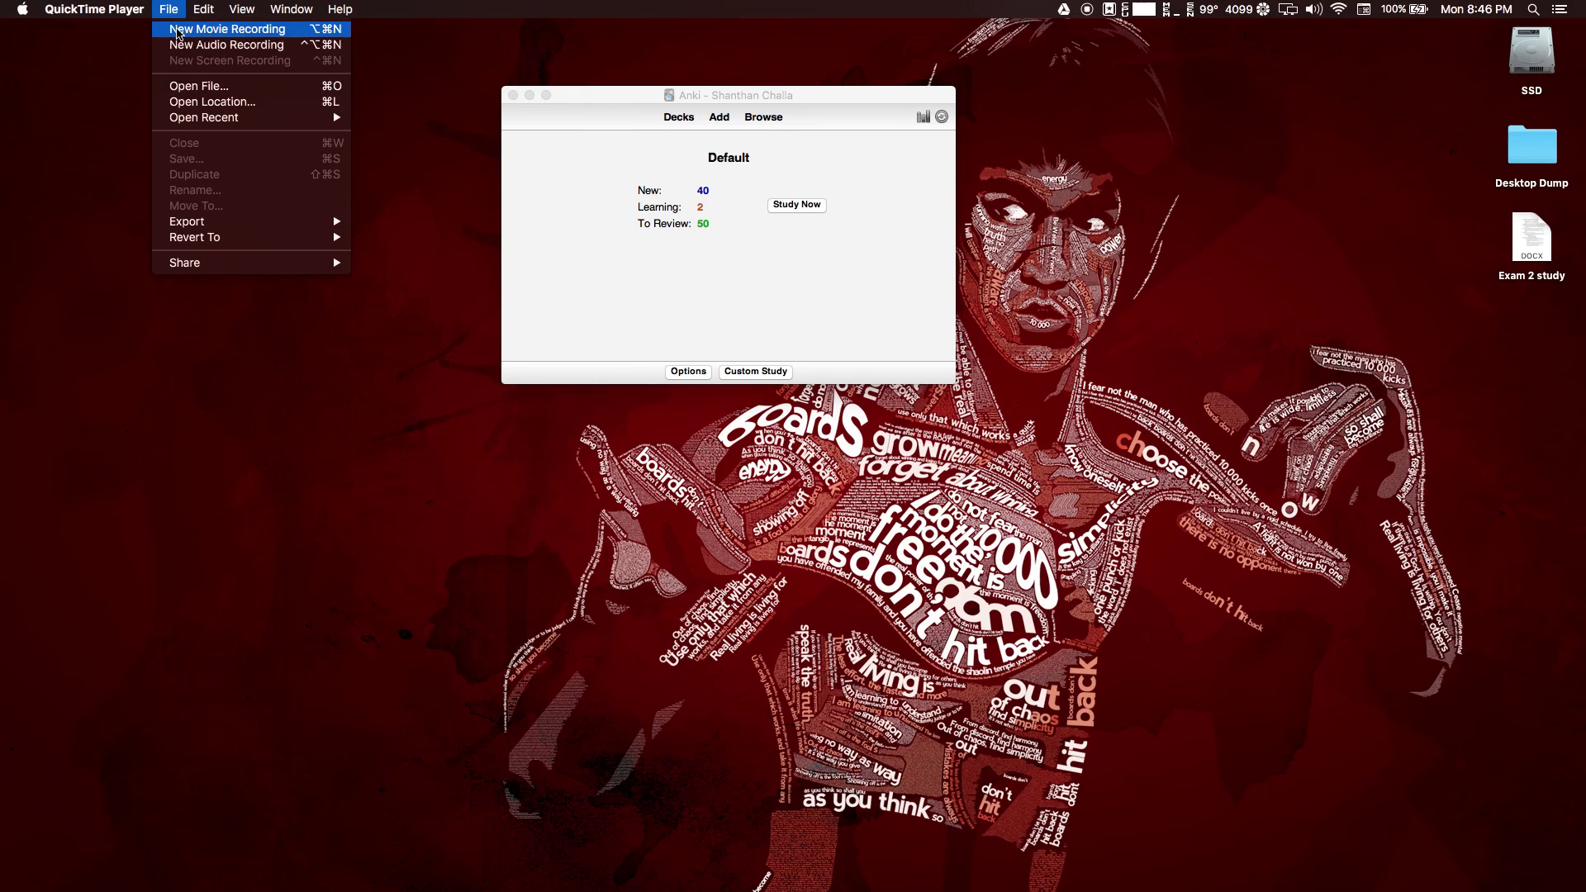